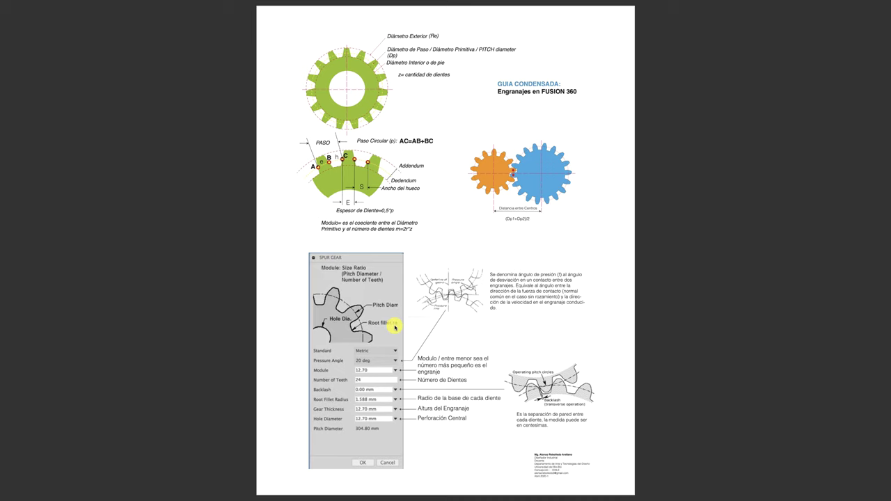
Step: Scroll the gear guide PDF down to page 2, the gear-train section
{"action": "scroll", "coordinate": [395, 327], "scroll_direction": "down", "scroll_amount": 3}
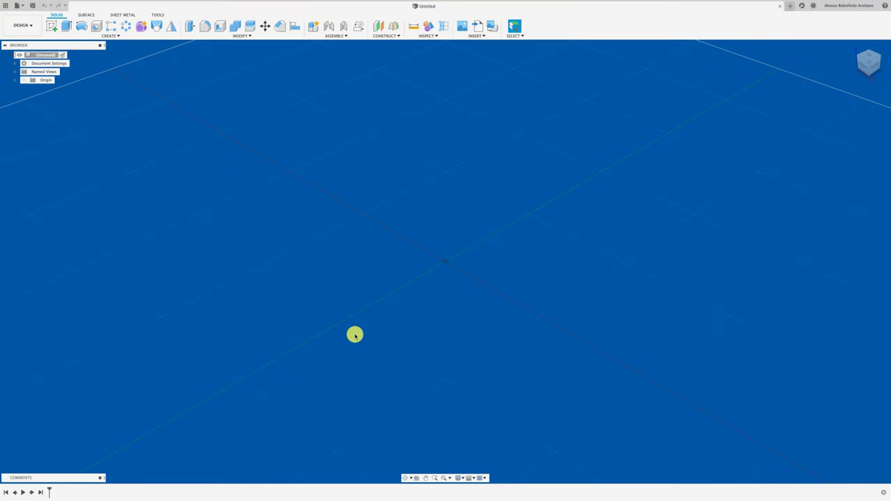
Step: Run the SpurGear sample script from Scripts and Add-Ins to open its Spur Gear dialog
{"action": "left_click", "coordinate": [158, 15]}
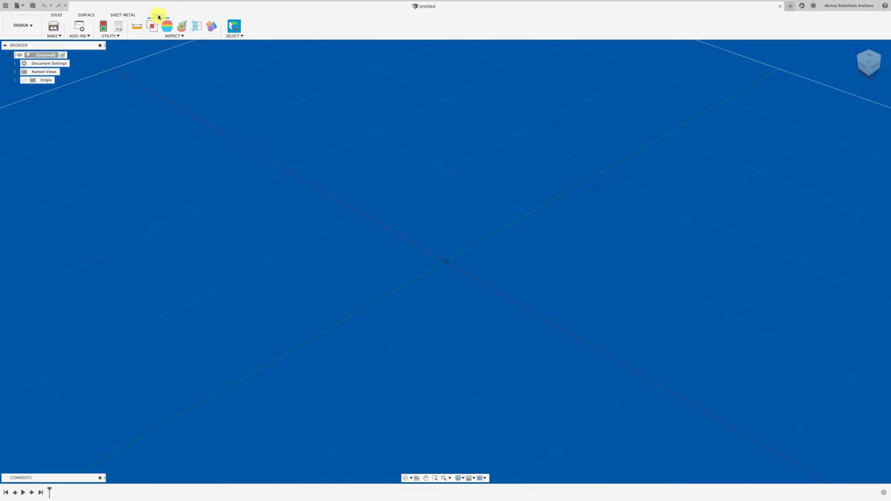
{"action": "left_click", "coordinate": [88, 37]}
{"action": "left_click", "coordinate": [91, 43]}
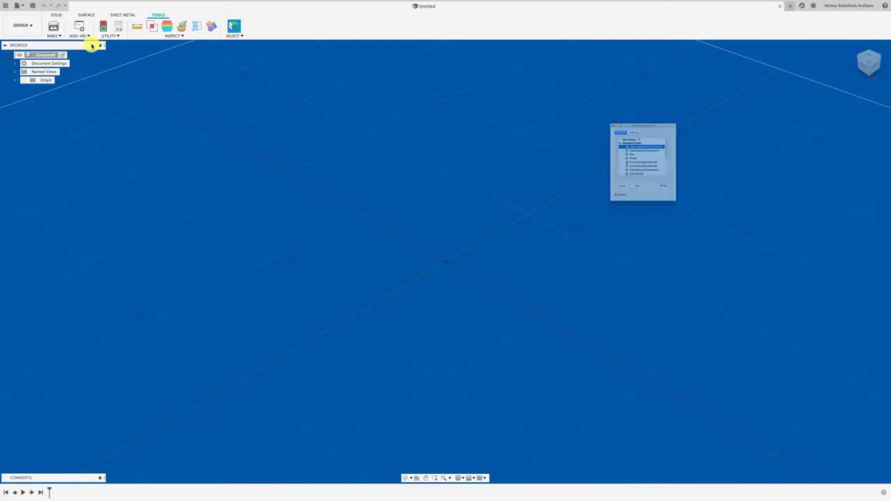
{"action": "left_click_drag", "start_coordinate": [674, 95], "coordinate": [577, 83]}
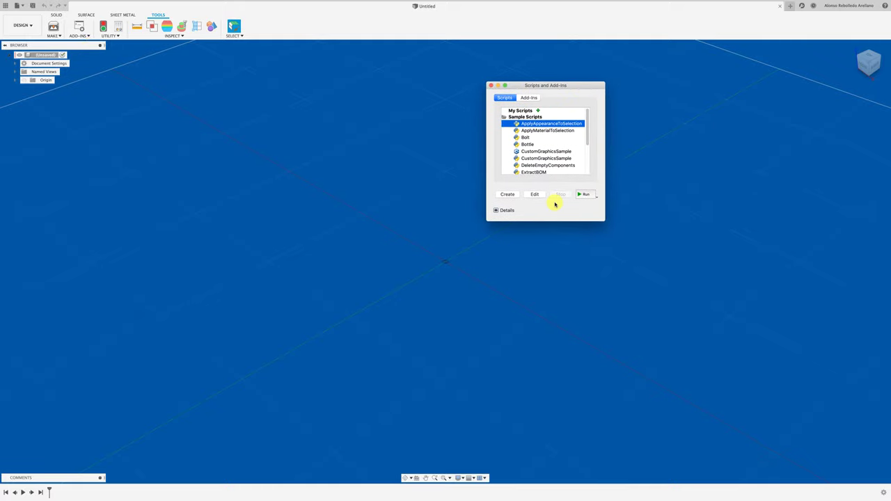
{"action": "left_click_drag", "start_coordinate": [589, 139], "coordinate": [581, 187]}
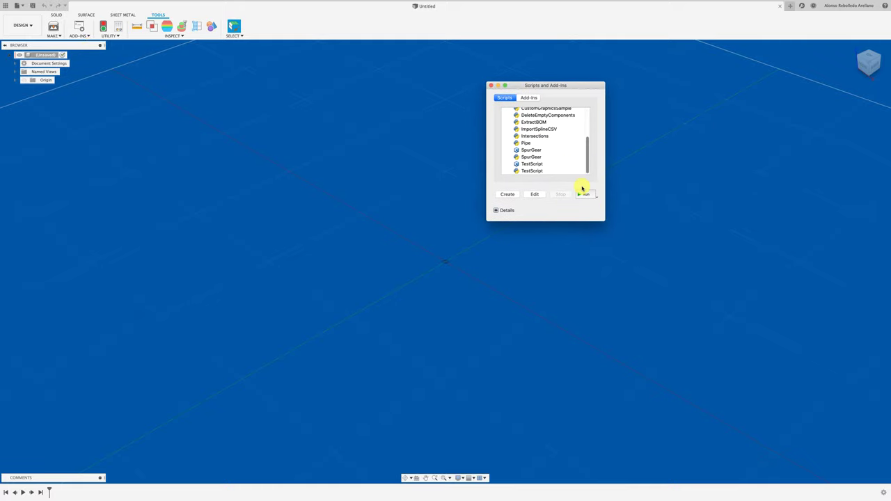
{"action": "left_click", "coordinate": [524, 156]}
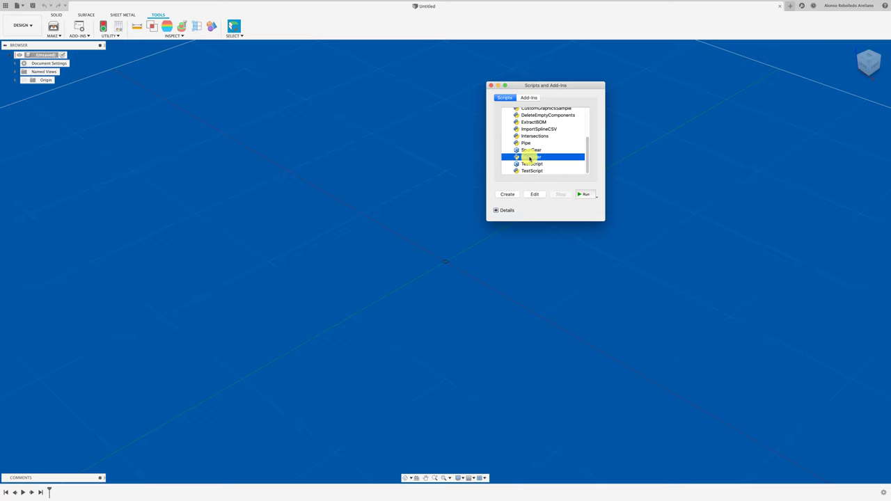
{"action": "left_click", "coordinate": [578, 195]}
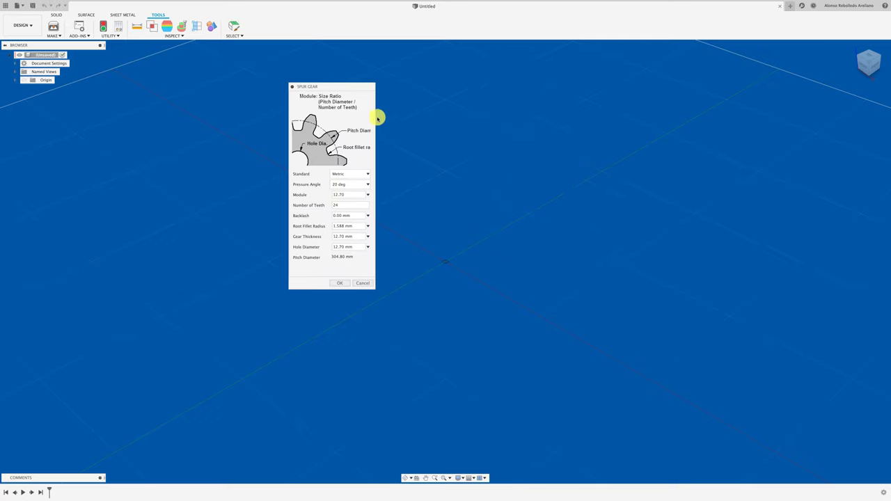
Step: Set the gear to 12 teeth, module 2 and 3 mm thickness
{"action": "left_click_drag", "start_coordinate": [353, 89], "coordinate": [589, 95]}
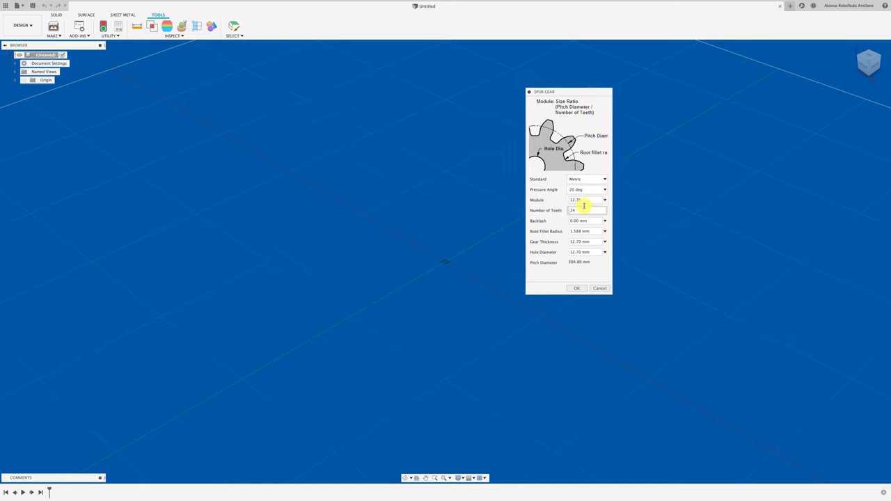
{"action": "double_click", "coordinate": [582, 209]}
{"action": "type", "text": "12"}
{"action": "left_click", "coordinate": [588, 202]}
{"action": "left_click_drag", "start_coordinate": [586, 200], "coordinate": [554, 200]}
{"action": "type", "text": "2"}
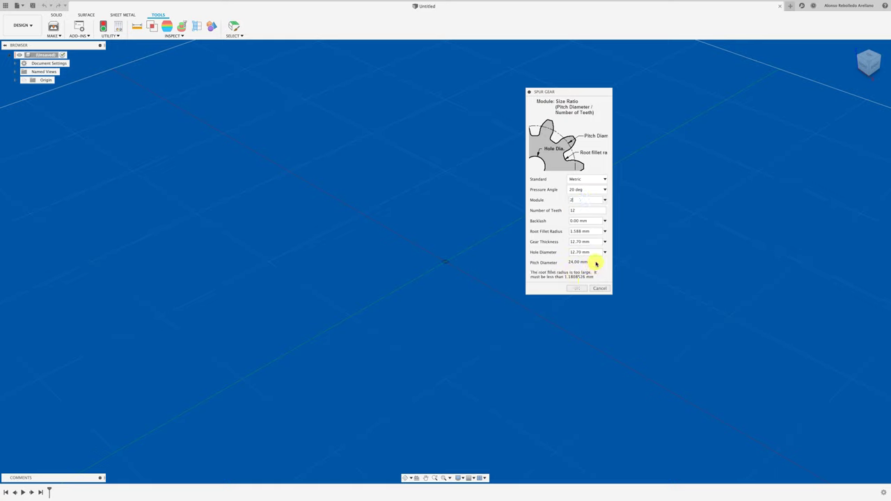
{"action": "left_click_drag", "start_coordinate": [592, 242], "coordinate": [556, 240]}
{"action": "type", "text": "3"}
Step: Set a 3 mm hole, 1.1 mm root fillet and 0.01 backlash, then create the gear
{"action": "left_click_drag", "start_coordinate": [599, 252], "coordinate": [547, 252]}
{"action": "type", "text": "3"}
{"action": "left_click", "coordinate": [590, 230]}
{"action": "type", "text": "1.1"}
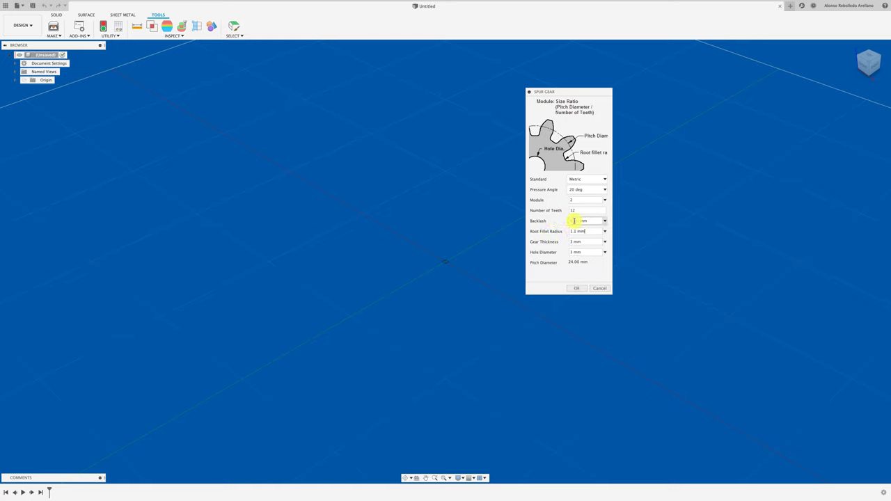
{"action": "left_click", "coordinate": [584, 220]}
{"action": "left_click", "coordinate": [576, 289]}
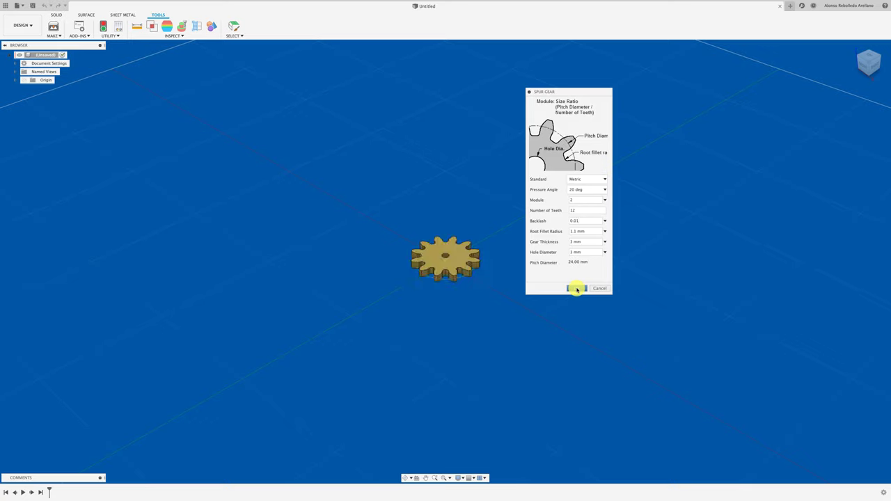
{"action": "scroll", "coordinate": [521, 280], "scroll_direction": "up", "scroll_amount": 2}
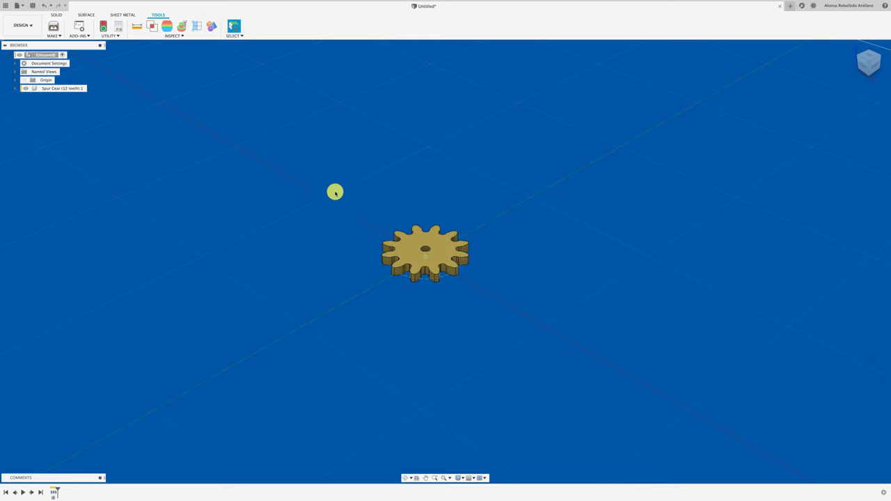
Step: Rerun SpurGear and create a 34-tooth gear with the same module, thickness and hole
{"action": "left_click", "coordinate": [424, 278]}
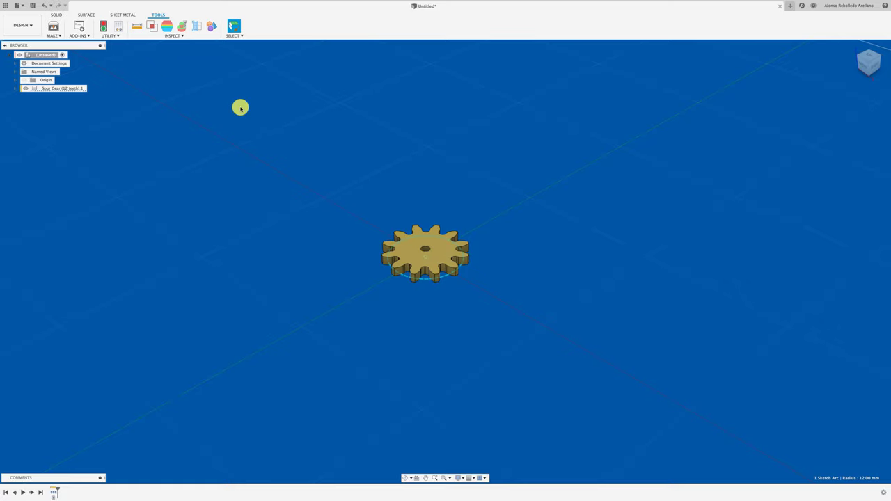
{"action": "left_click", "coordinate": [122, 92]}
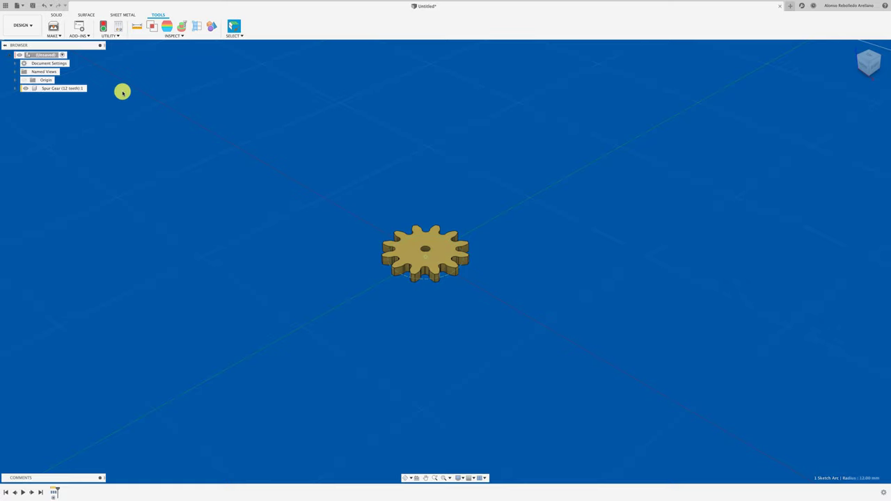
{"action": "left_click", "coordinate": [81, 26]}
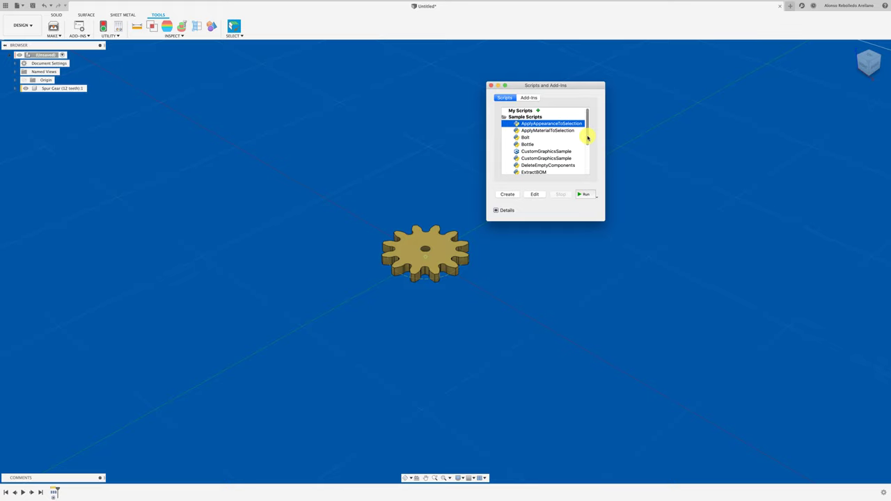
{"action": "left_click_drag", "start_coordinate": [587, 138], "coordinate": [584, 184]}
{"action": "left_click", "coordinate": [531, 157]}
{"action": "left_click", "coordinate": [584, 194]}
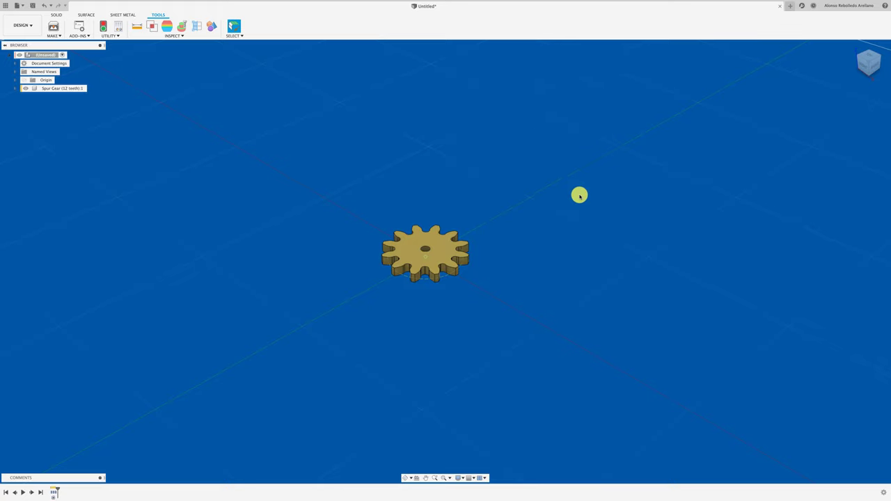
{"action": "left_click", "coordinate": [578, 212]}
{"action": "type", "text": "34"}
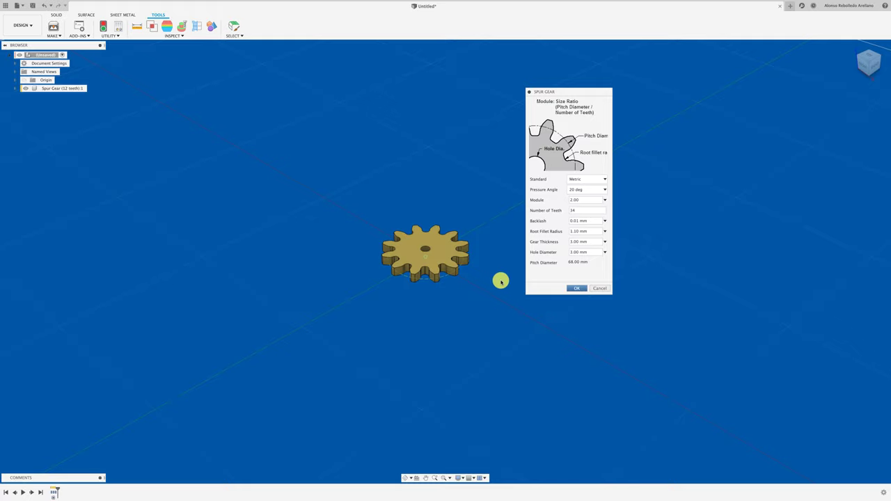
{"action": "key", "text": "Return"}
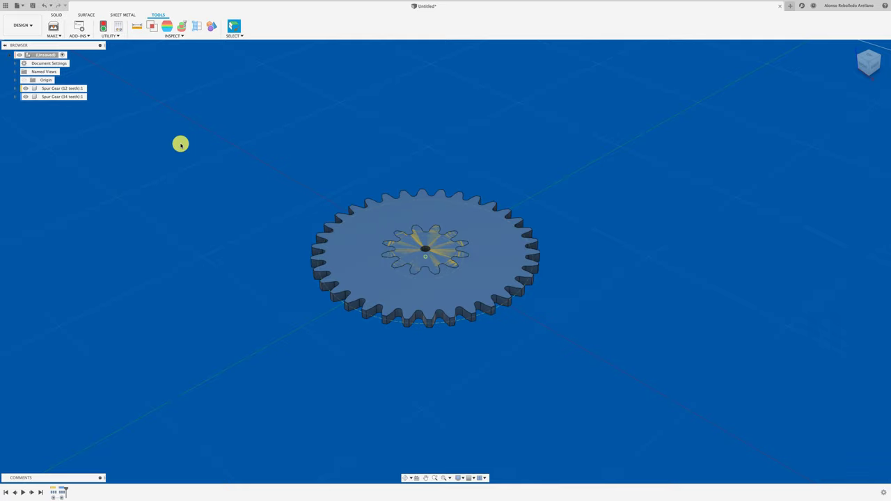
Step: In Top view, move the 34-tooth gear 46 mm along Y to mesh with the 12-tooth gear
{"action": "left_click", "coordinate": [89, 97]}
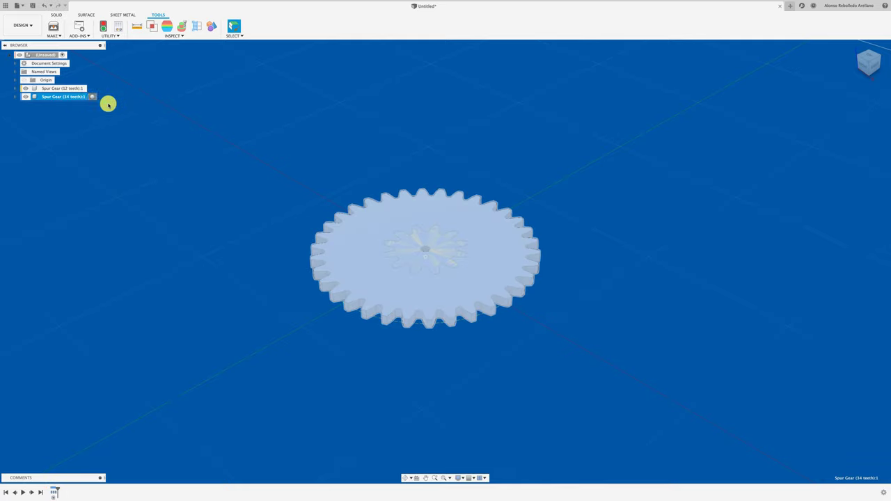
{"action": "left_click", "coordinate": [868, 57]}
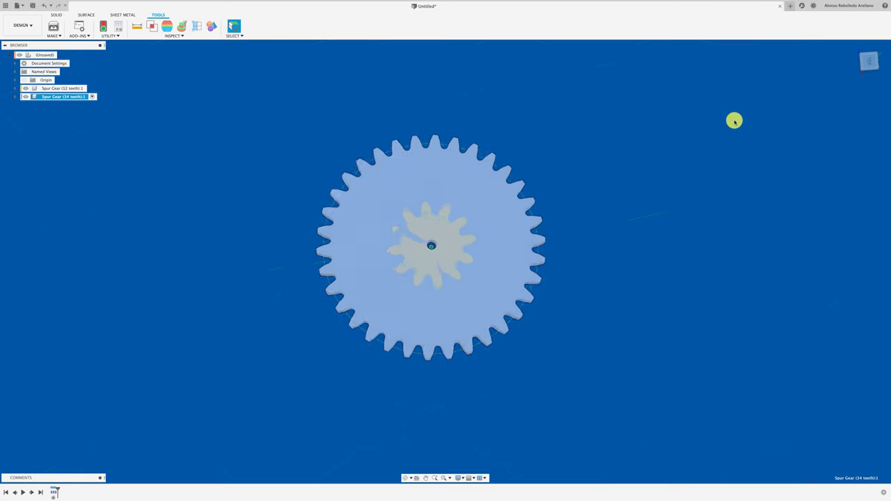
{"action": "middle_click_drag", "start_coordinate": [658, 163], "coordinate": [460, 194]}
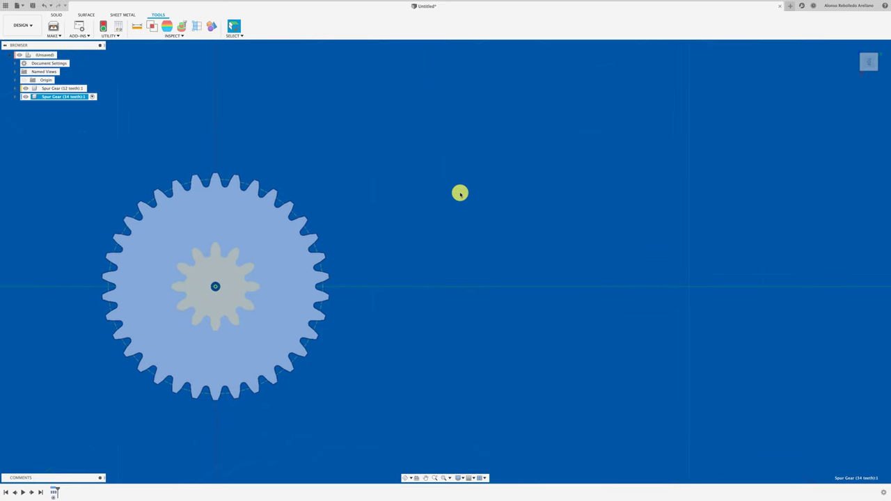
{"action": "key", "text": "m"}
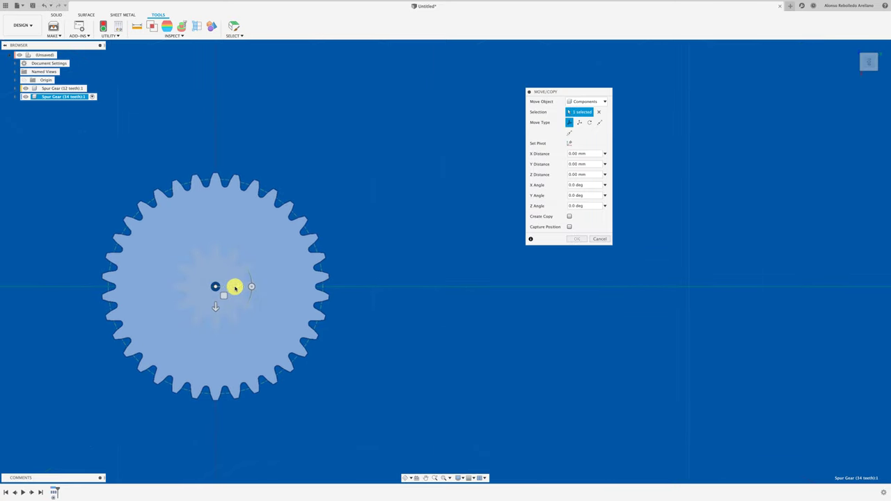
{"action": "left_click_drag", "start_coordinate": [236, 287], "coordinate": [397, 286]}
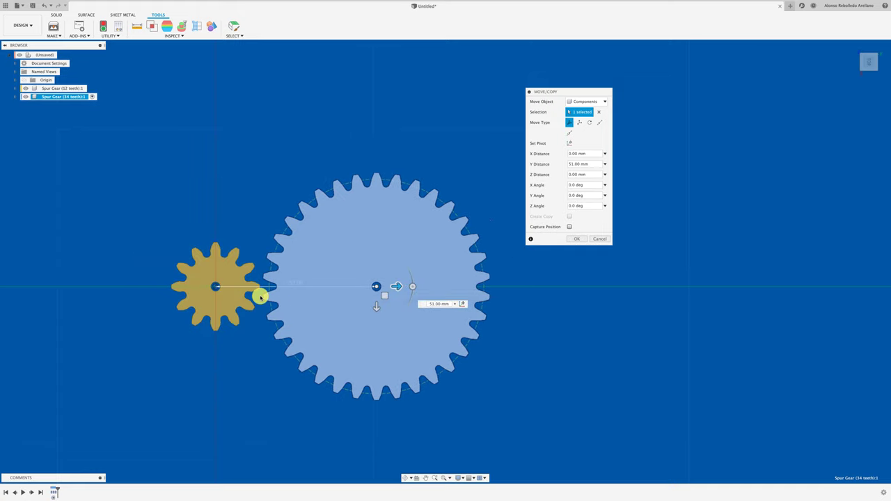
{"action": "scroll", "coordinate": [258, 294], "scroll_direction": "up", "scroll_amount": 3}
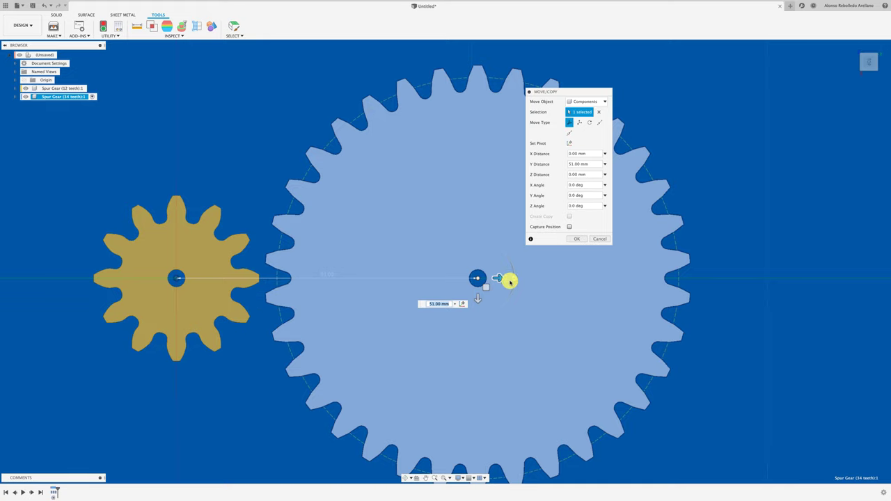
{"action": "left_click_drag", "start_coordinate": [499, 278], "coordinate": [471, 280]}
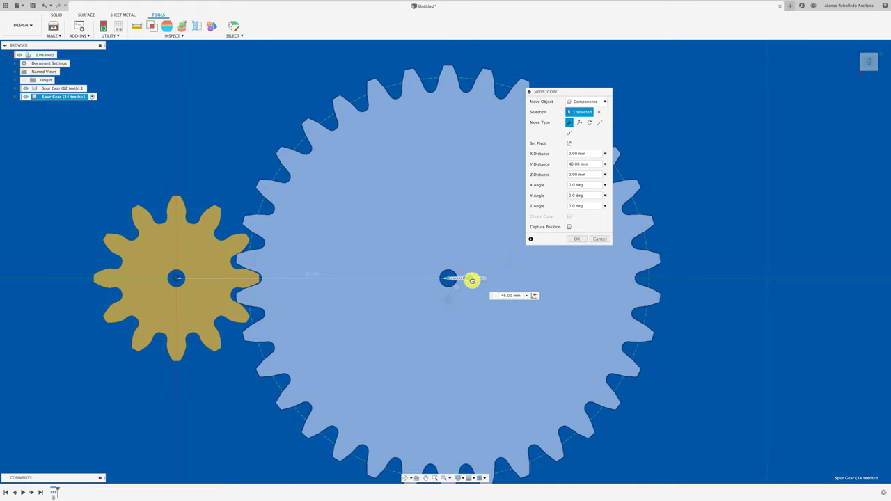
{"action": "scroll", "coordinate": [370, 331], "scroll_direction": "down", "scroll_amount": 3}
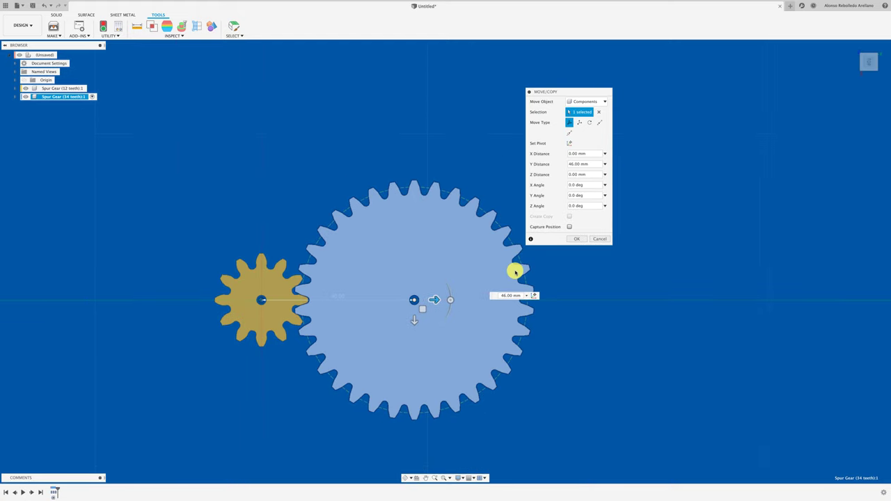
{"action": "left_click", "coordinate": [577, 239]}
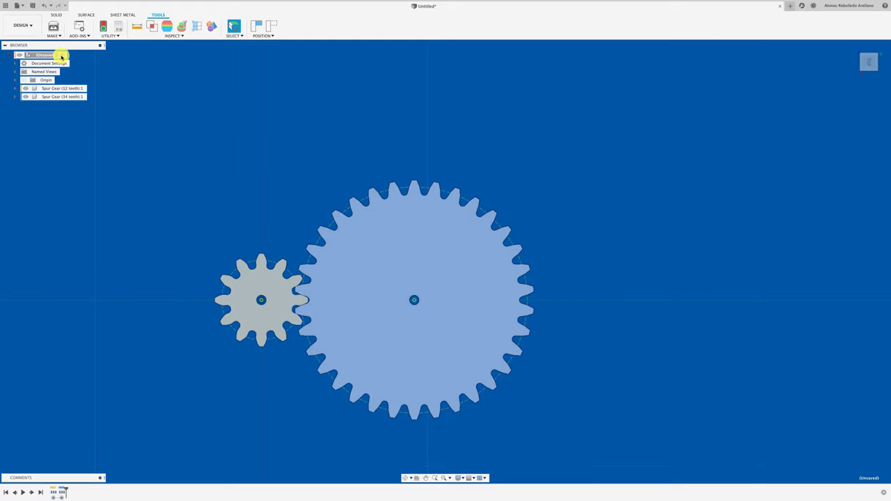
Step: Create a 56-tooth and a 78-tooth spur gear with the SpurGear script
{"action": "key", "text": "shift+s"}
{"action": "left_click", "coordinate": [579, 195]}
{"action": "type", "text": "56"}
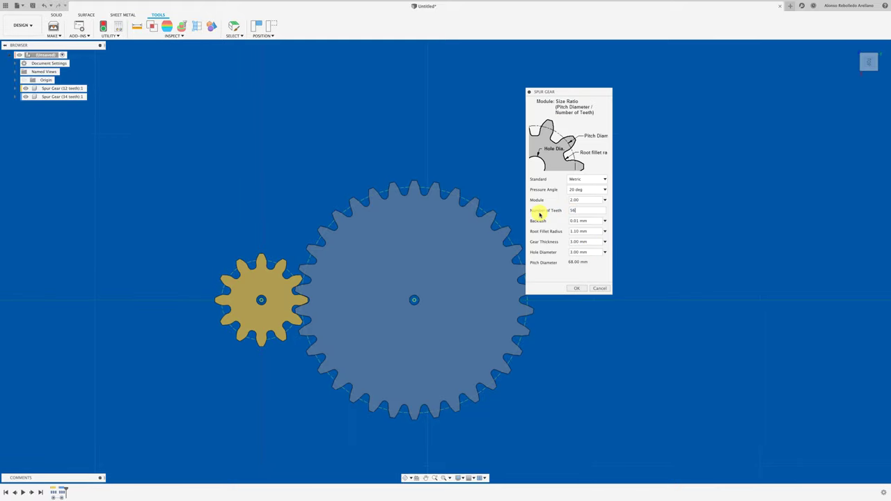
{"action": "left_click", "coordinate": [581, 289]}
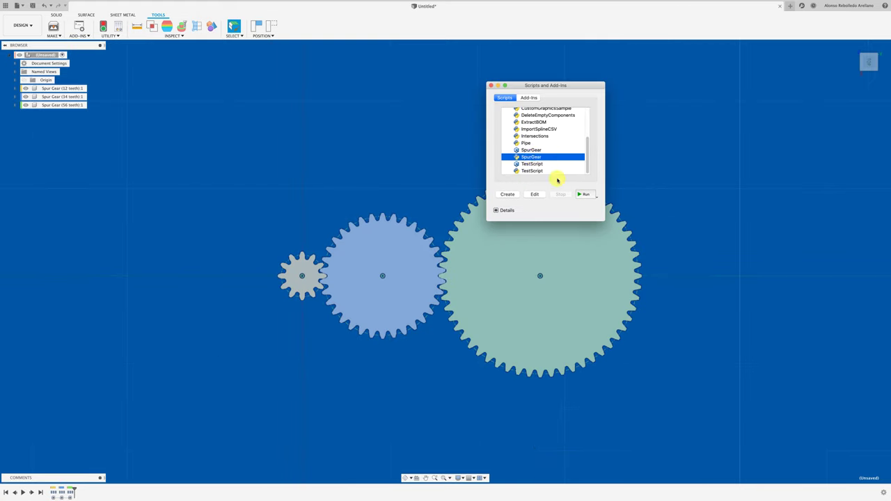
{"action": "left_click", "coordinate": [582, 288]}
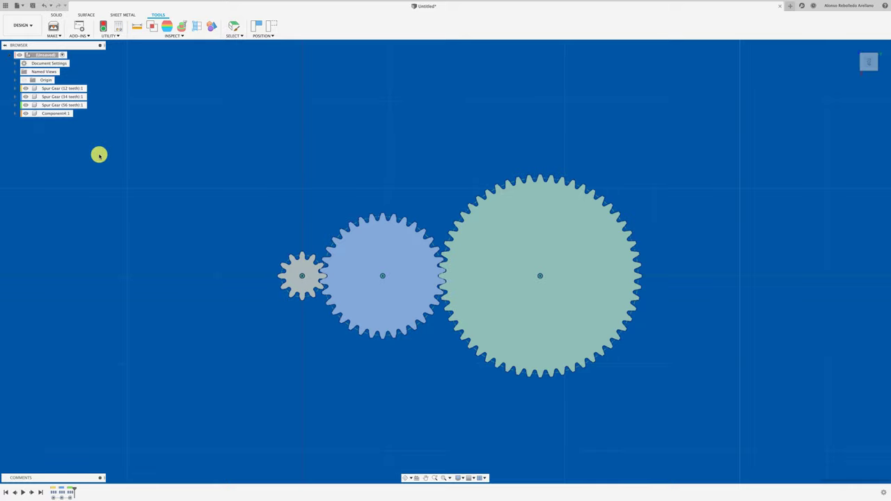
Step: Move the 78-tooth gear 270 mm along Y so it meshes with the 56-tooth gear
{"action": "key", "text": "m"}
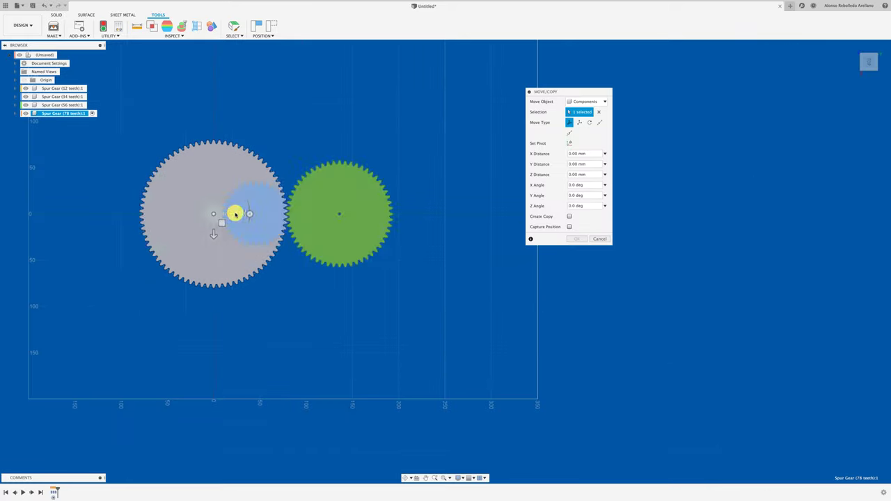
{"action": "left_click_drag", "start_coordinate": [234, 212], "coordinate": [467, 215]}
{"action": "scroll", "coordinate": [488, 215], "scroll_direction": "up", "scroll_amount": 5}
{"action": "left_click", "coordinate": [576, 239]}
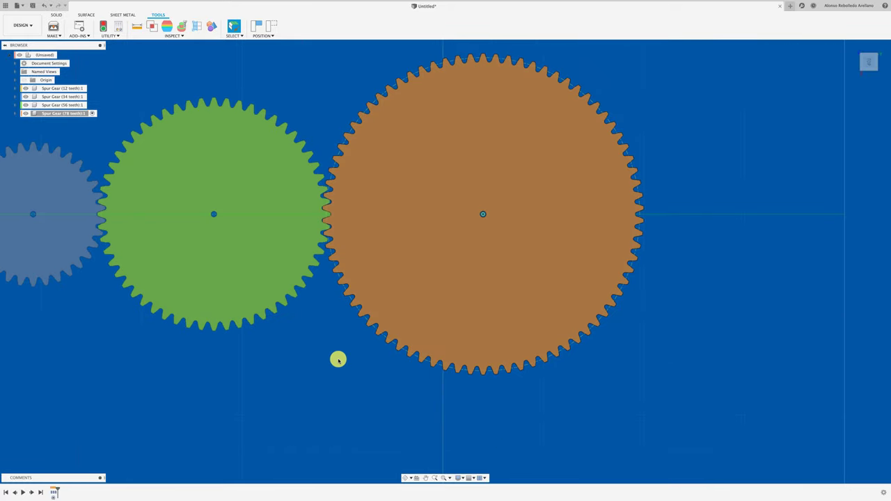
{"action": "scroll", "coordinate": [341, 356], "scroll_direction": "down", "scroll_amount": 4}
{"action": "middle_click_drag", "start_coordinate": [243, 179], "coordinate": [402, 182]}
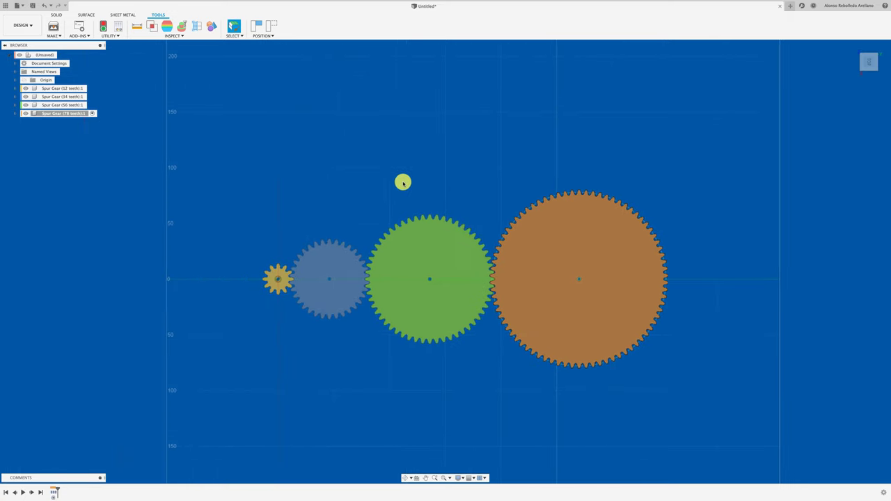
{"action": "left_click", "coordinate": [59, 55]}
{"action": "left_click", "coordinate": [186, 105]}
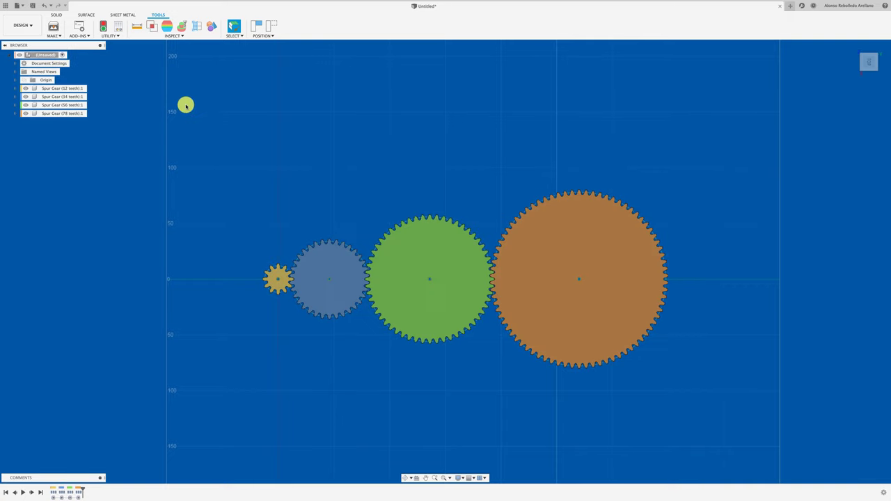
Step: Try repositioning the 34-, 56- and 78-tooth gears, then undo to restore the original row
{"action": "left_click_drag", "start_coordinate": [332, 246], "coordinate": [304, 213]}
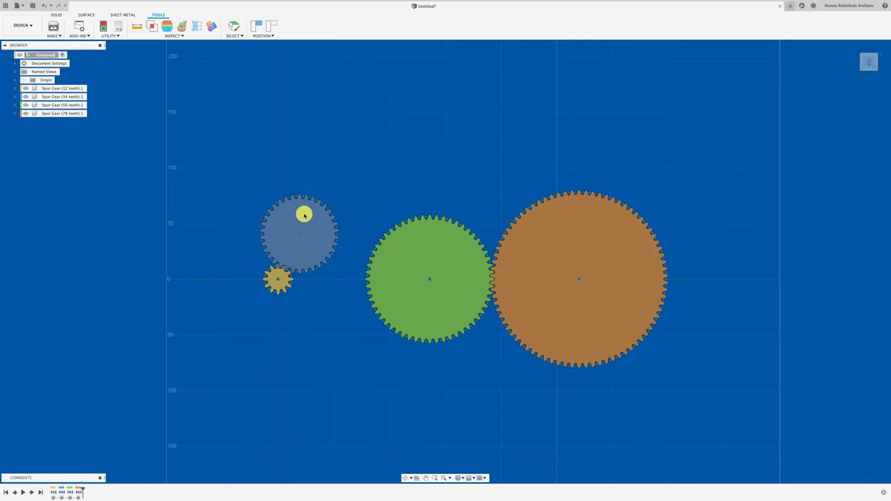
{"action": "left_click_drag", "start_coordinate": [435, 269], "coordinate": [420, 243]}
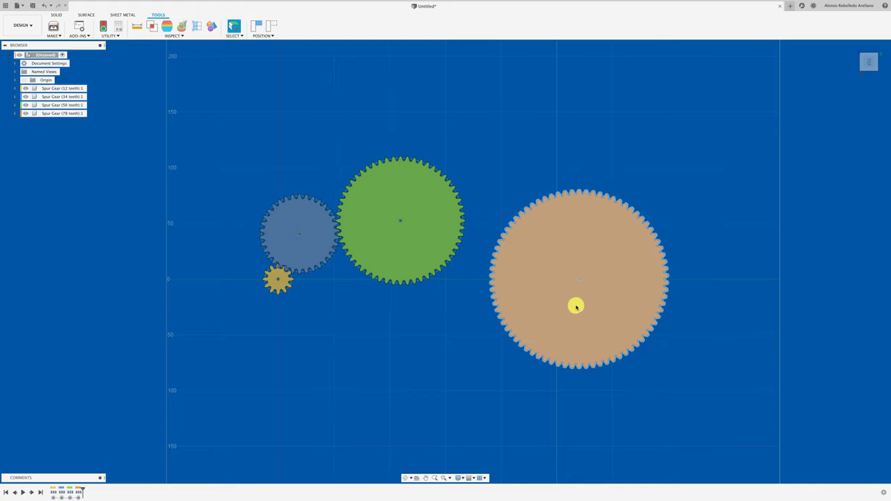
{"action": "mouse_move", "coordinate": [575, 304]}
{"action": "left_mouse_down"}
{"action": "mouse_move", "coordinate": [498, 348]}
{"action": "mouse_move", "coordinate": [502, 355]}
{"action": "left_mouse_up"}
{"action": "left_click", "coordinate": [422, 151]}
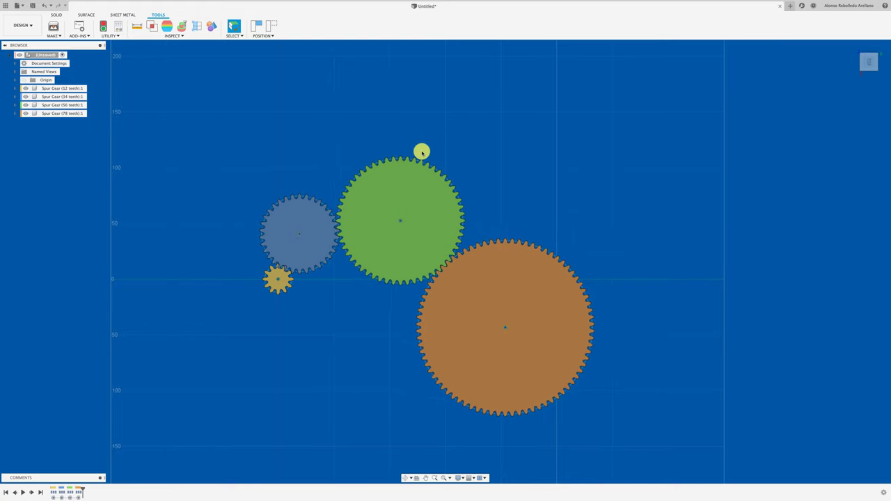
{"action": "key", "text": "ctrl+z"}
{"action": "key", "text": "ctrl+z"}
{"action": "key", "text": "ctrl+z"}
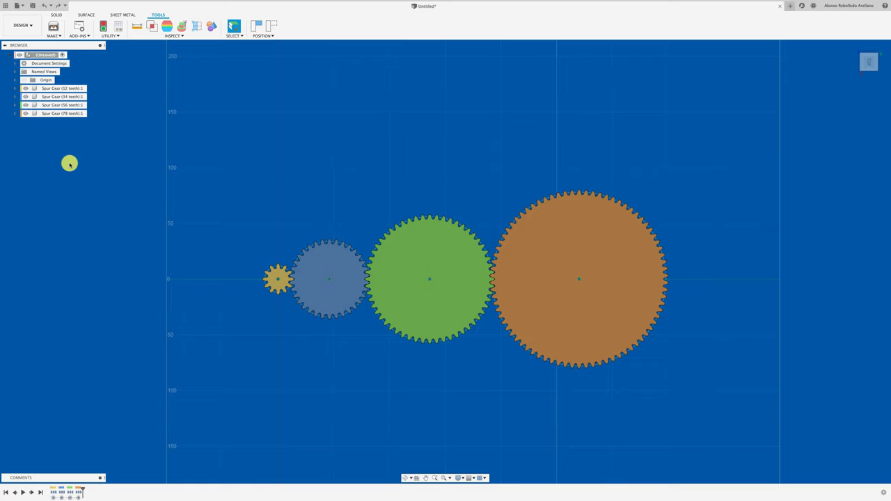
Step: Ground all four gear components in place, capturing their current positions
{"action": "left_click", "coordinate": [59, 113]}
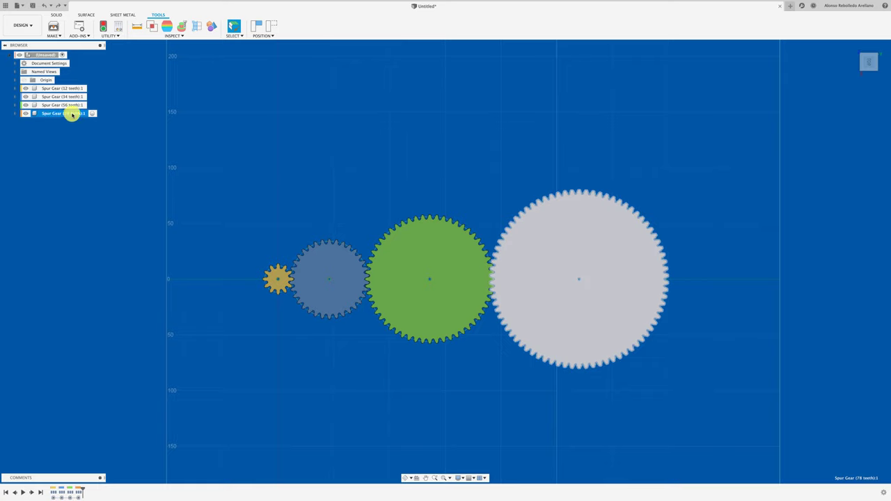
{"action": "left_click", "coordinate": [66, 104], "text": "ctrl"}
{"action": "left_click", "coordinate": [73, 96], "text": "ctrl"}
{"action": "left_click", "coordinate": [76, 88], "text": "ctrl"}
{"action": "right_click", "coordinate": [75, 88]}
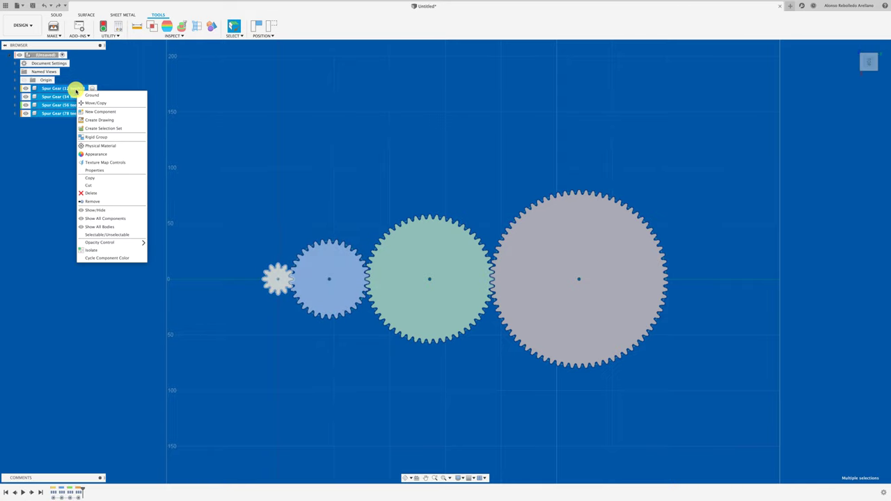
{"action": "left_click", "coordinate": [93, 94]}
{"action": "left_click", "coordinate": [433, 255]}
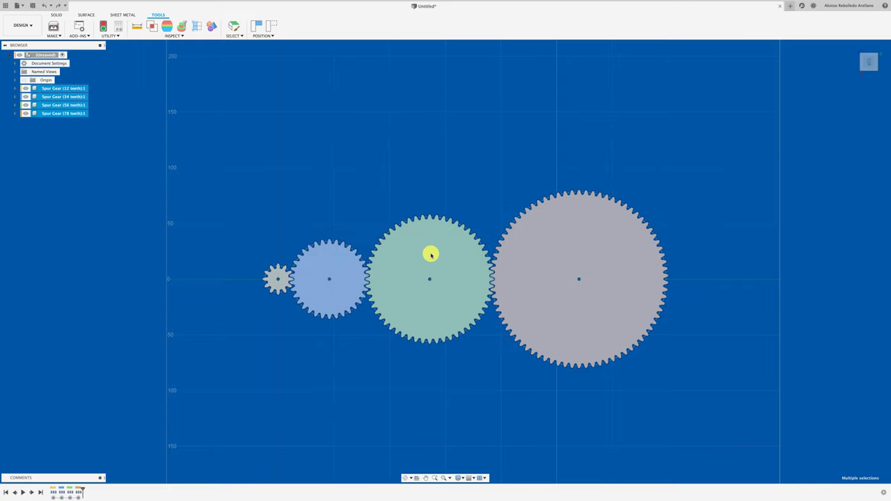
{"action": "left_click", "coordinate": [341, 211]}
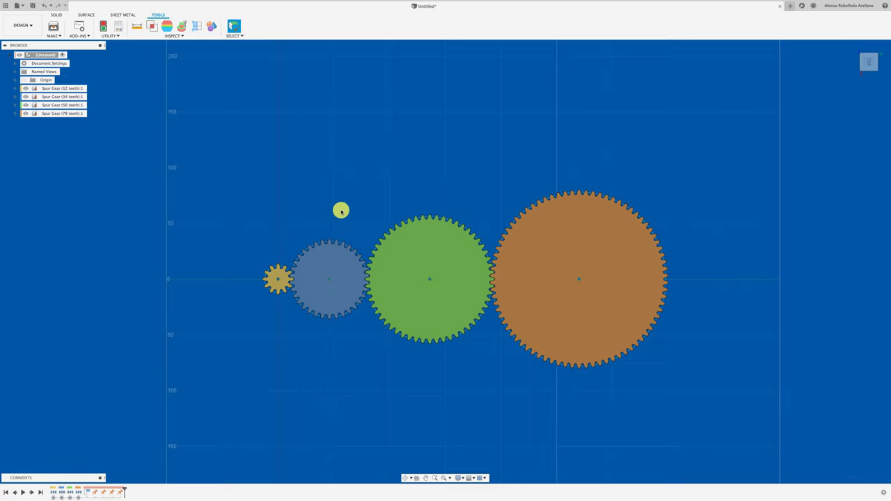
Step: Add a new empty component under the root design and begin renaming it
{"action": "scroll", "coordinate": [341, 211], "scroll_direction": "down", "scroll_amount": 3, "text": "shift"}
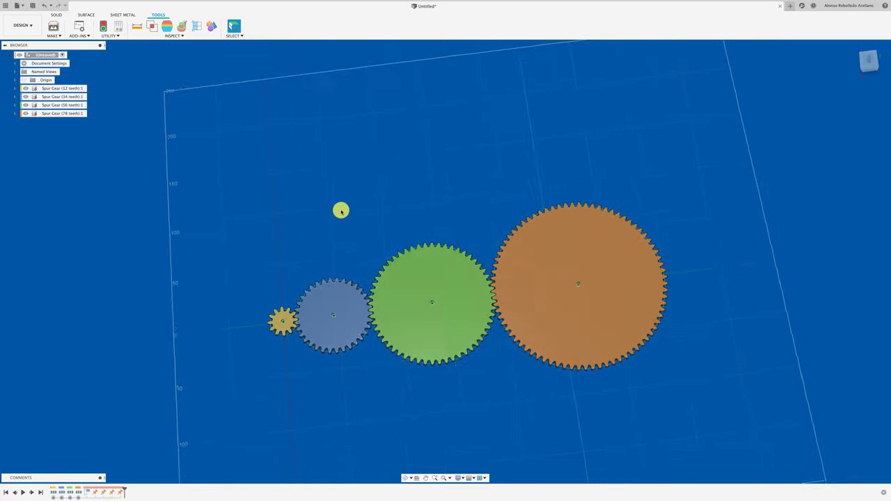
{"action": "scroll", "coordinate": [341, 211], "scroll_direction": "down", "scroll_amount": 5, "text": "shift"}
{"action": "scroll", "coordinate": [341, 211], "scroll_direction": "down", "scroll_amount": 5, "text": "shift"}
{"action": "scroll", "coordinate": [341, 211], "scroll_direction": "down", "scroll_amount": 3, "text": "shift"}
{"action": "scroll", "coordinate": [341, 211], "scroll_direction": "down", "scroll_amount": 3, "text": "shift"}
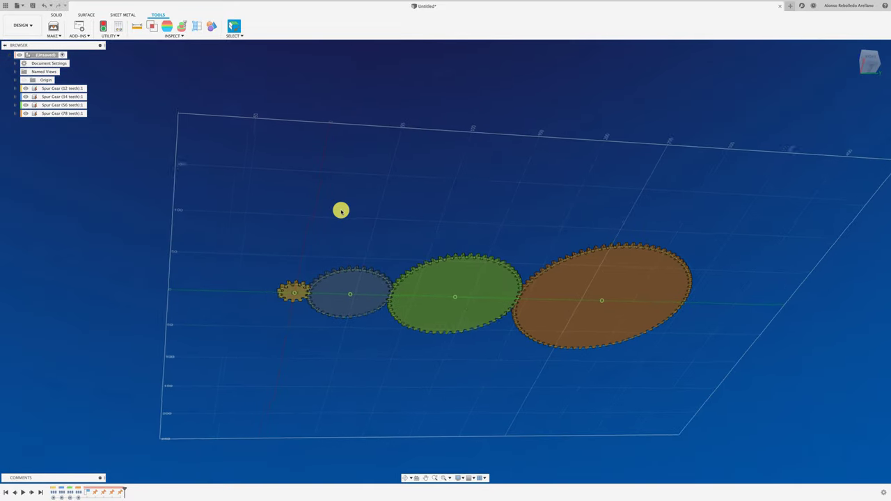
{"action": "right_click", "coordinate": [51, 57]}
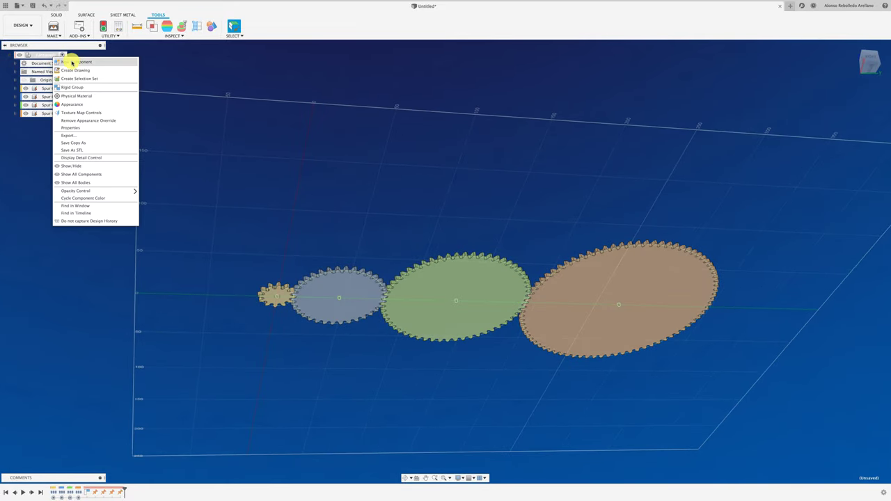
{"action": "left_click", "coordinate": [72, 61]}
{"action": "double_click", "coordinate": [61, 122]}
{"action": "type", "text": "BASE MDF 22"}
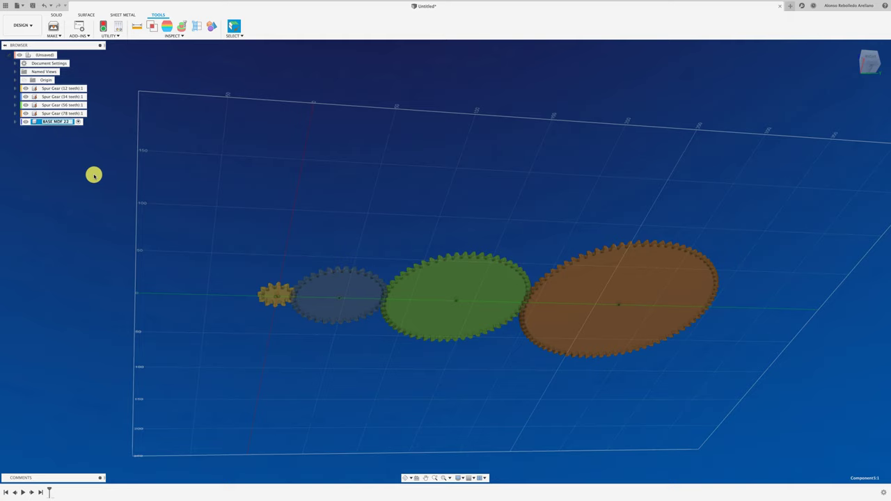
Step: Name the component 'BASE MDF 22' and start a top-view sketch on the gears' plane
{"action": "left_click", "coordinate": [93, 174]}
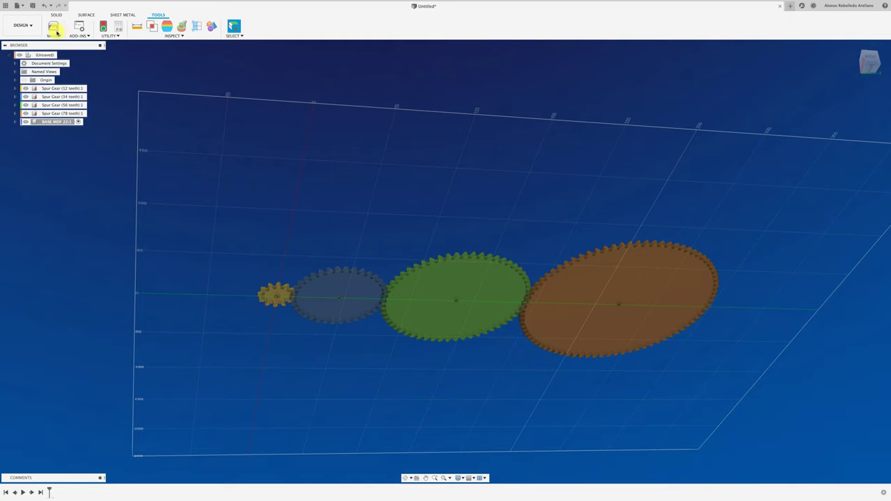
{"action": "left_click", "coordinate": [56, 16]}
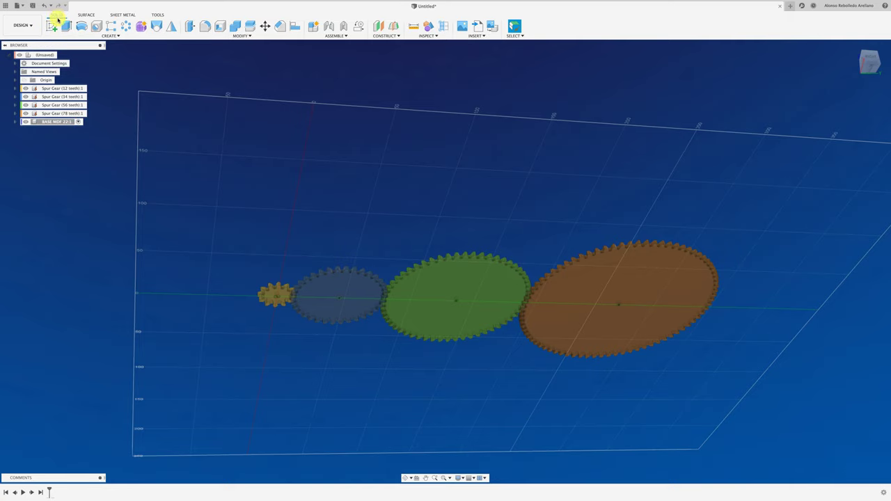
{"action": "left_click", "coordinate": [279, 315]}
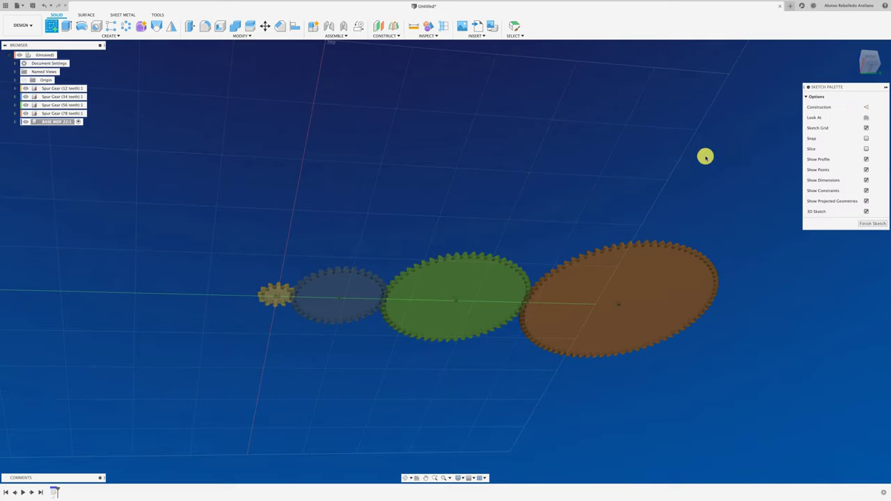
{"action": "left_click", "coordinate": [871, 69]}
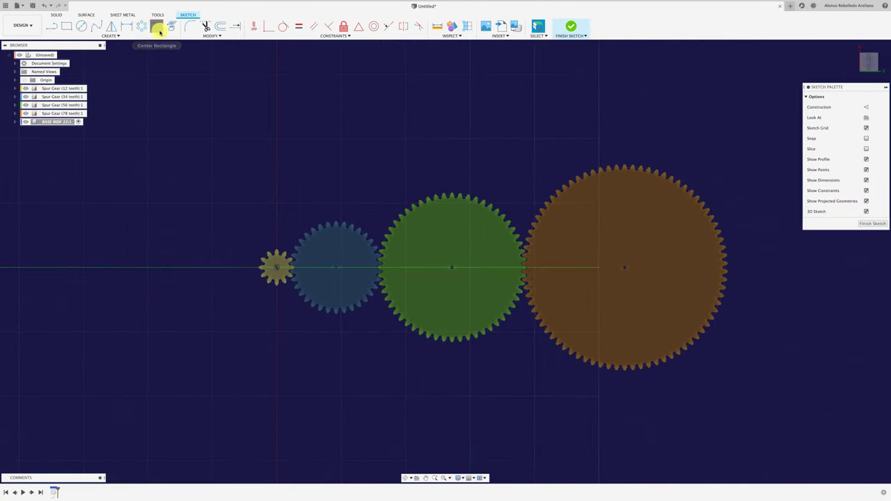
Step: Draw a centre-point rectangle from the small gear's centre and dimension its height 200 mm
{"action": "left_click", "coordinate": [158, 27]}
{"action": "left_click", "coordinate": [277, 268]}
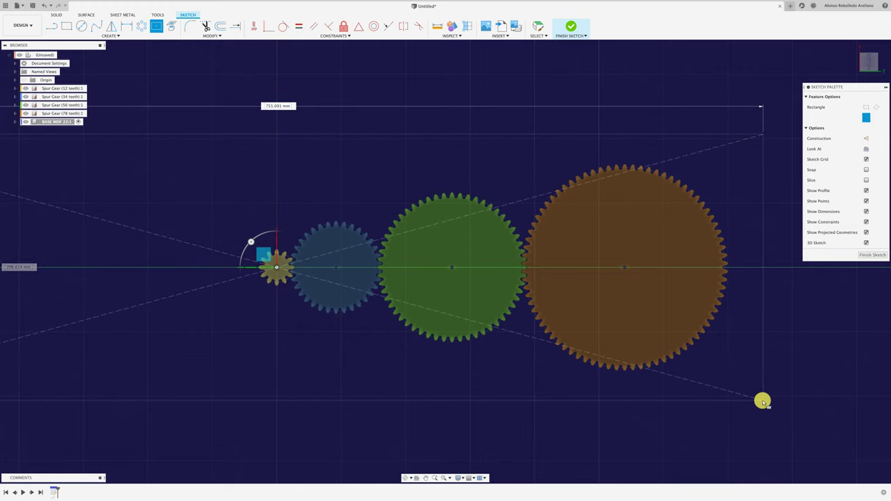
{"action": "left_click", "coordinate": [762, 402]}
{"action": "key", "text": "d"}
{"action": "left_click", "coordinate": [763, 359]}
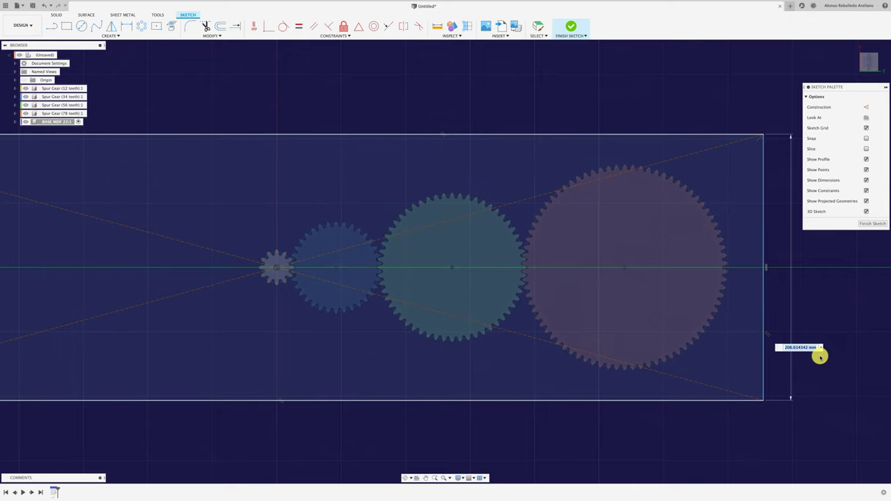
{"action": "key", "text": "Return"}
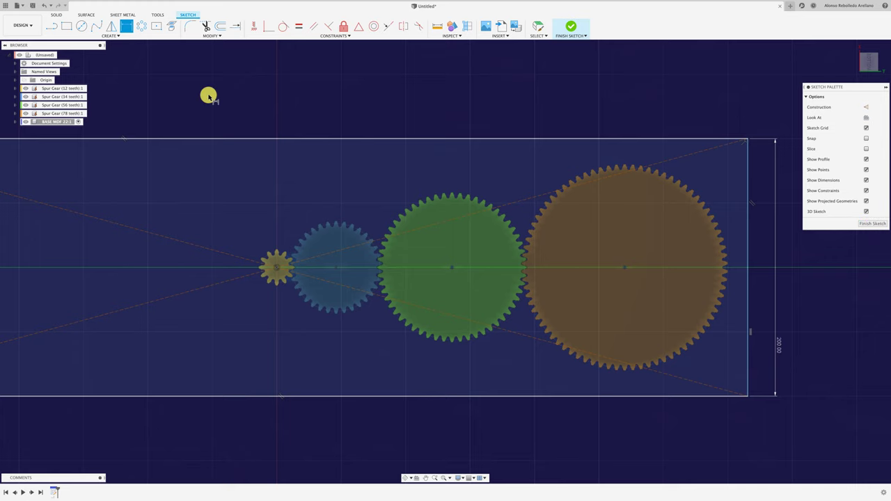
Step: Add a vertical line at the small gear and trim away the left edges and stray lines
{"action": "middle_click_drag", "start_coordinate": [206, 93], "coordinate": [279, 92]}
{"action": "left_click", "coordinate": [52, 28]}
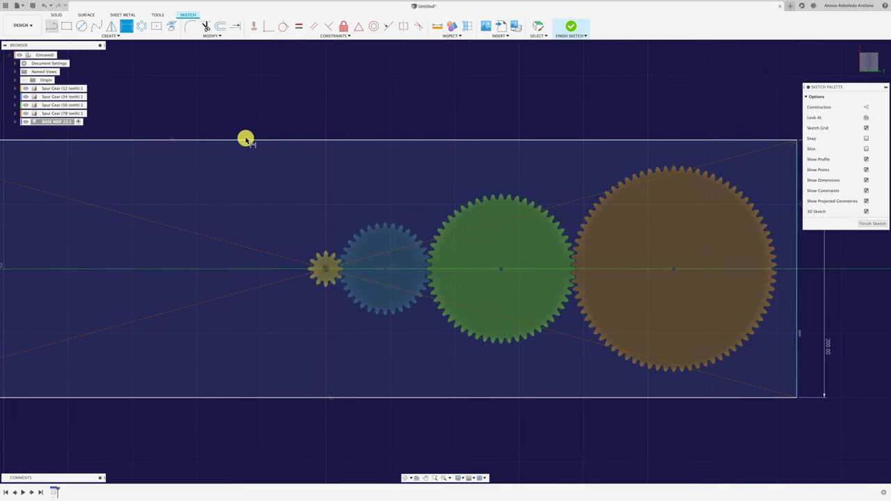
{"action": "left_click", "coordinate": [275, 139]}
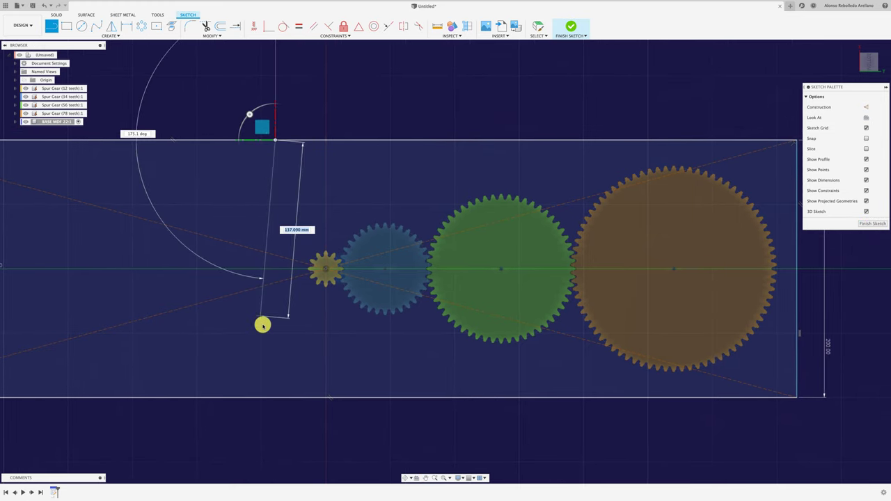
{"action": "left_click", "coordinate": [273, 397]}
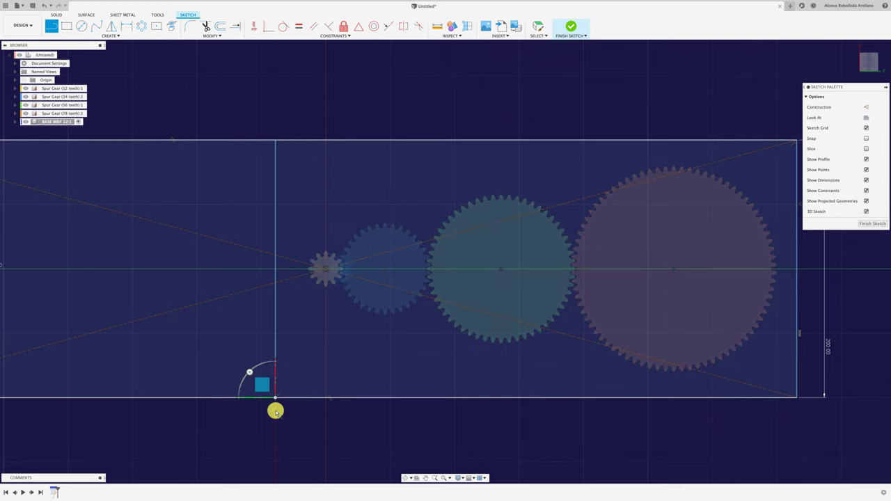
{"action": "scroll", "coordinate": [273, 398], "scroll_direction": "down", "scroll_amount": 1}
{"action": "key", "text": "t"}
{"action": "left_click", "coordinate": [257, 398]}
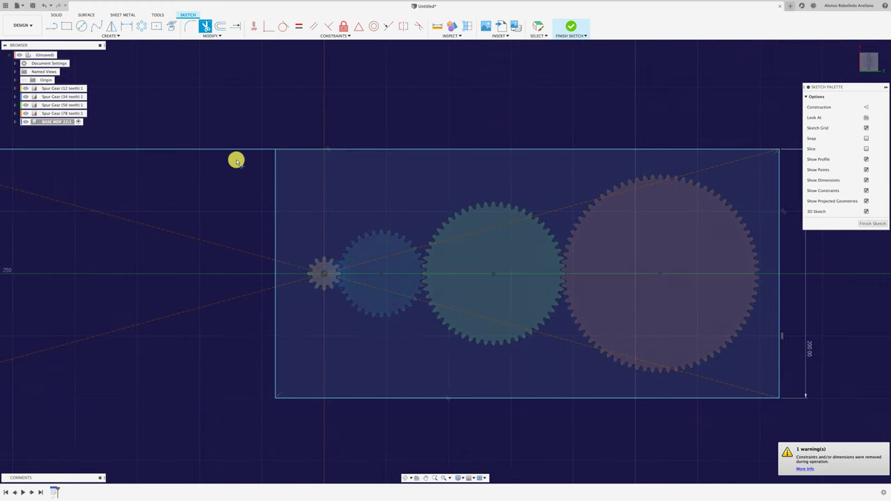
{"action": "left_click", "coordinate": [243, 149]}
{"action": "scroll", "coordinate": [258, 231], "scroll_direction": "down", "scroll_amount": 3}
{"action": "left_click", "coordinate": [217, 239]}
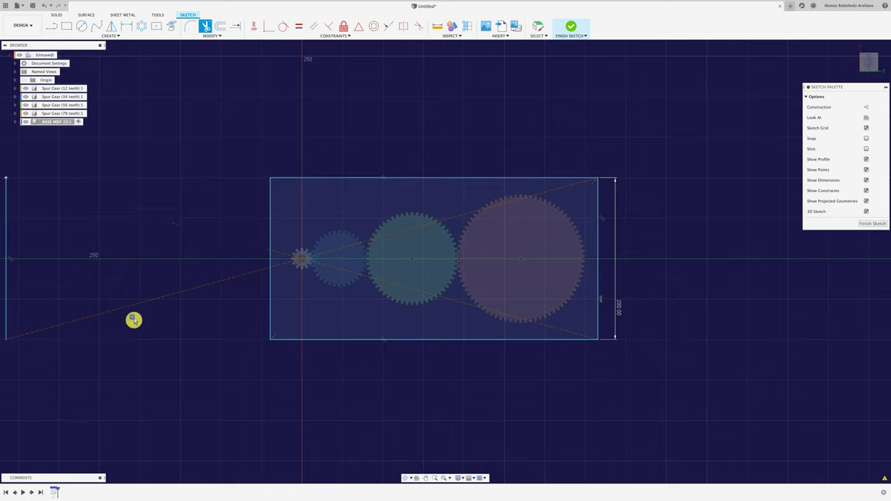
{"action": "left_click", "coordinate": [125, 315]}
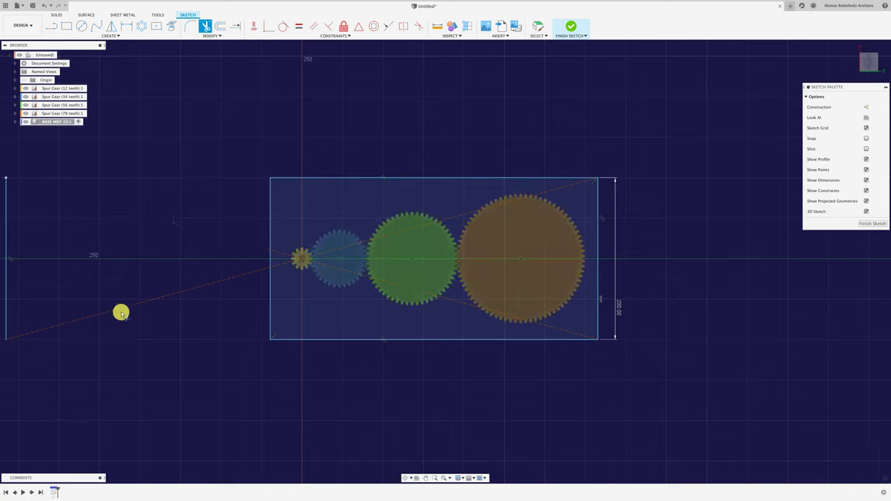
{"action": "left_click", "coordinate": [8, 273]}
Step: Dimension the plate's bottom edge to 400 mm and finish the sketch
{"action": "key", "text": "d"}
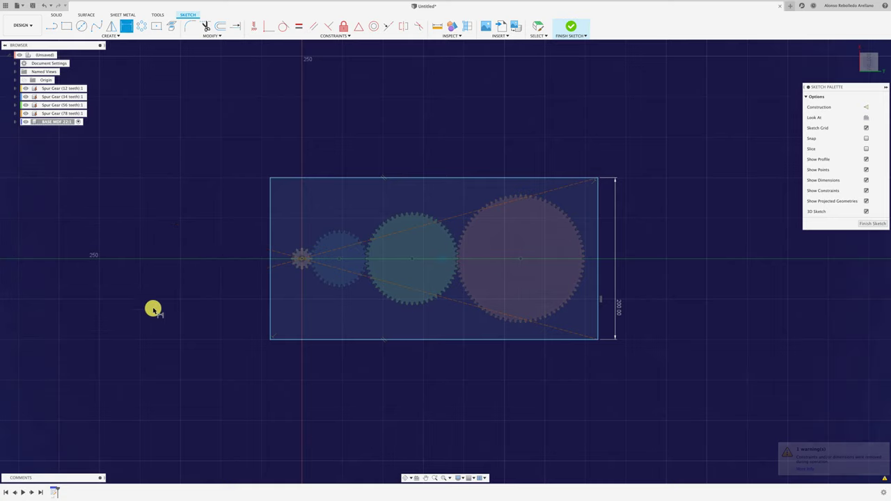
{"action": "left_click", "coordinate": [426, 340]}
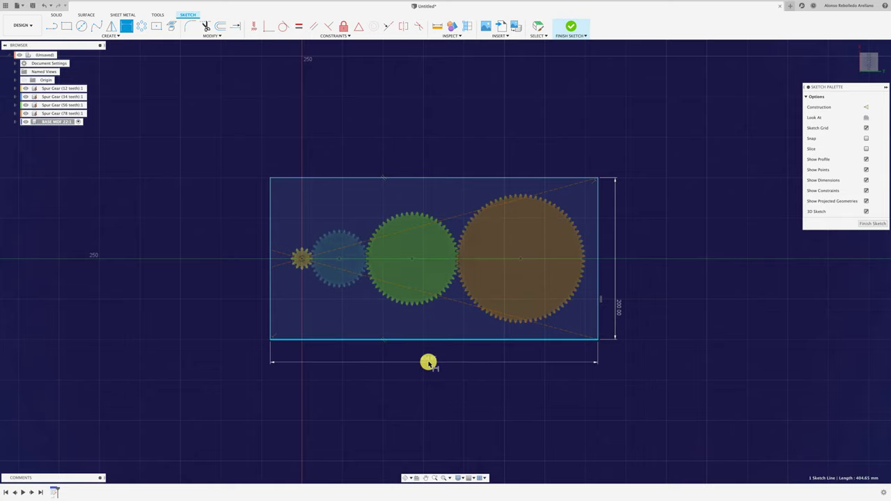
{"action": "left_click", "coordinate": [428, 362]}
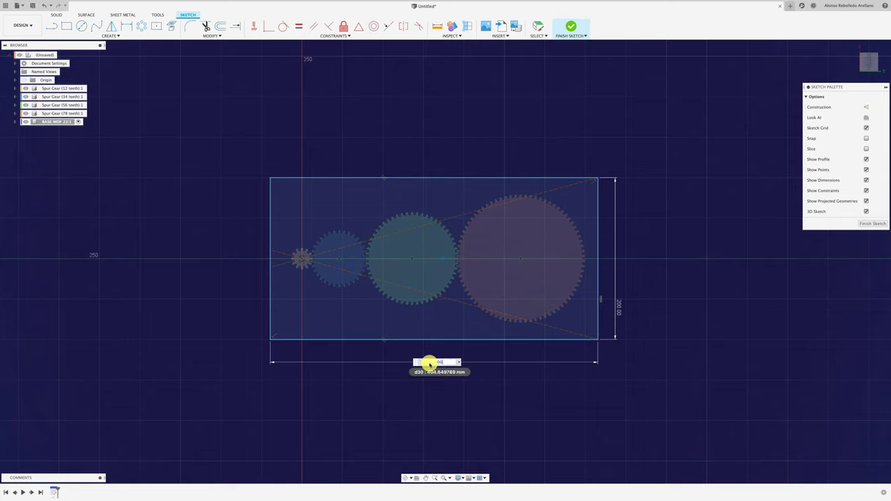
{"action": "key", "text": "Return"}
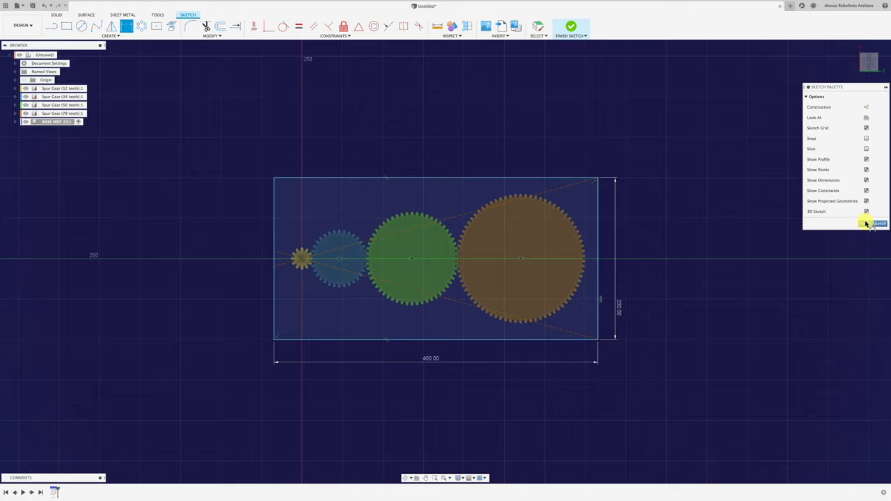
{"action": "left_click", "coordinate": [877, 223]}
Step: Extrude the plate outline and small gear region 10 mm as a new body beneath the gears
{"action": "middle_click_drag", "start_coordinate": [676, 293], "coordinate": [417, 161], "text": "shift"}
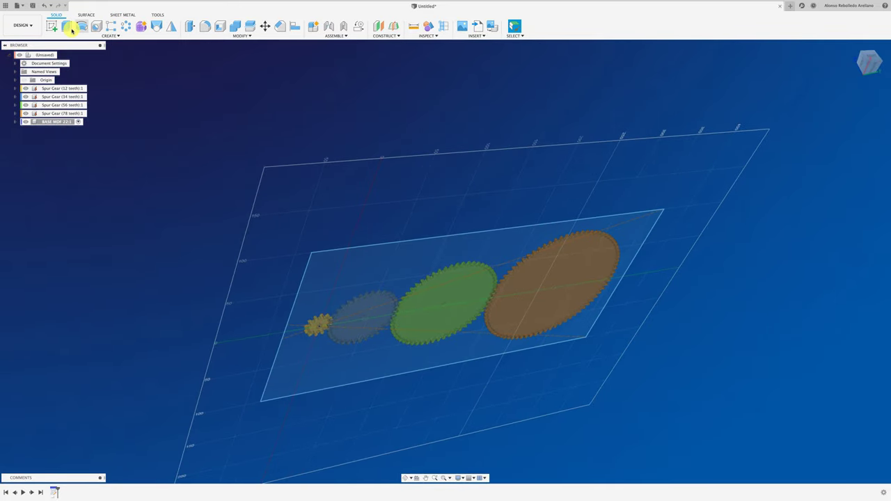
{"action": "left_click", "coordinate": [418, 263]}
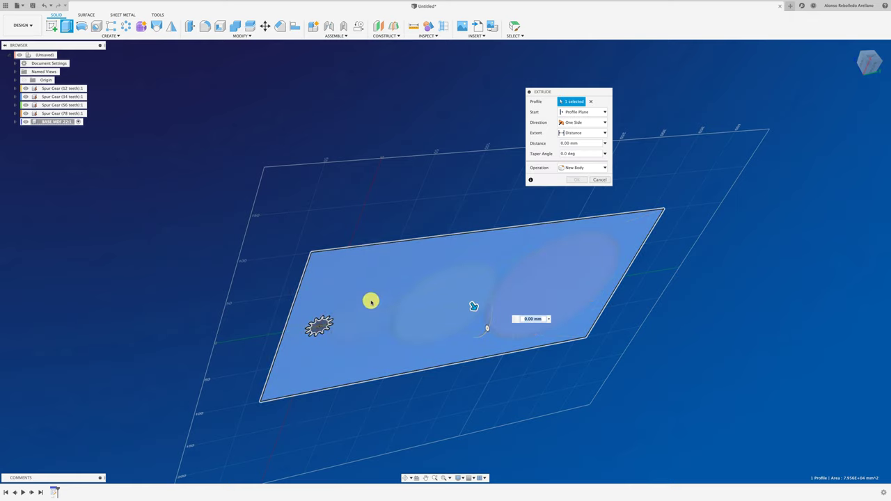
{"action": "left_click", "coordinate": [322, 325]}
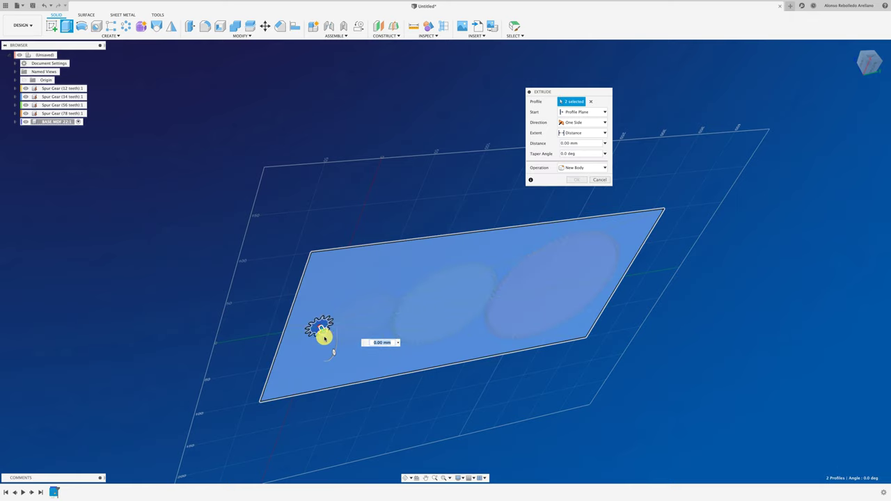
{"action": "left_click_drag", "start_coordinate": [333, 350], "coordinate": [338, 353]}
{"action": "type", "text": "5"}
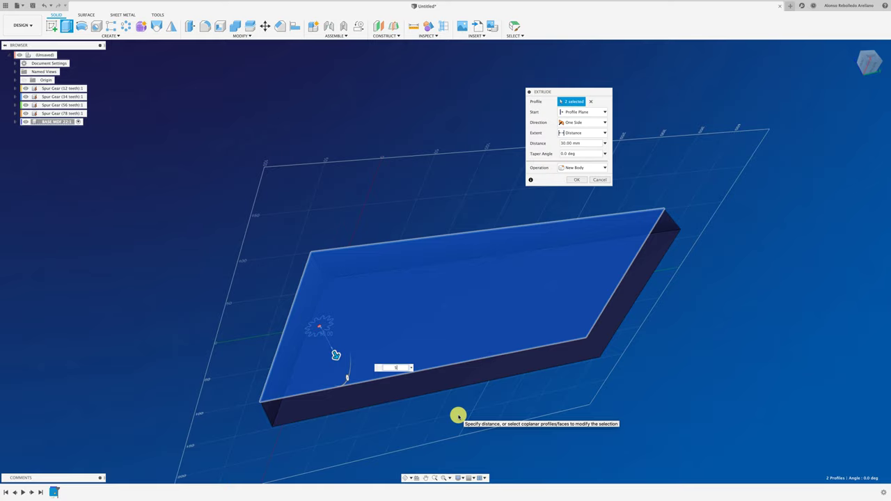
{"action": "key", "text": "Return"}
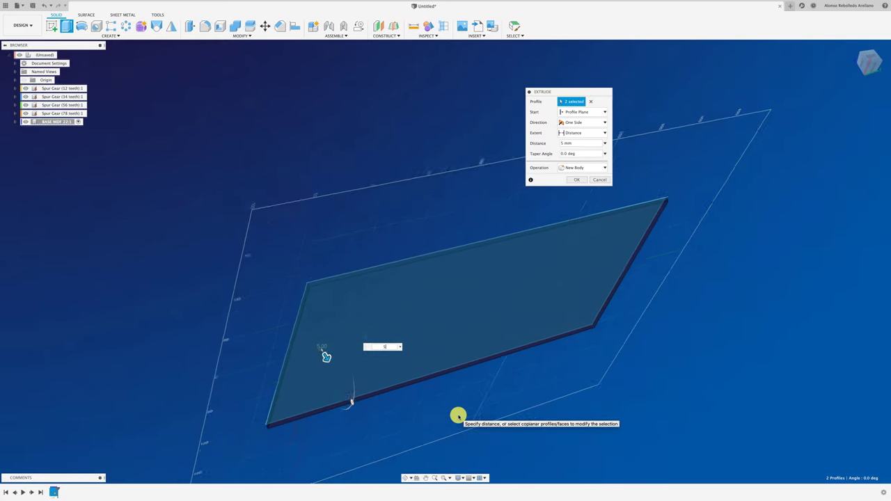
{"action": "mouse_move", "coordinate": [324, 334]}
{"action": "middle_mouse_down", "text": "shift"}
{"action": "mouse_move", "coordinate": [332, 466]}
{"action": "mouse_move", "coordinate": [337, 445]}
{"action": "middle_mouse_up", "text": "shift"}
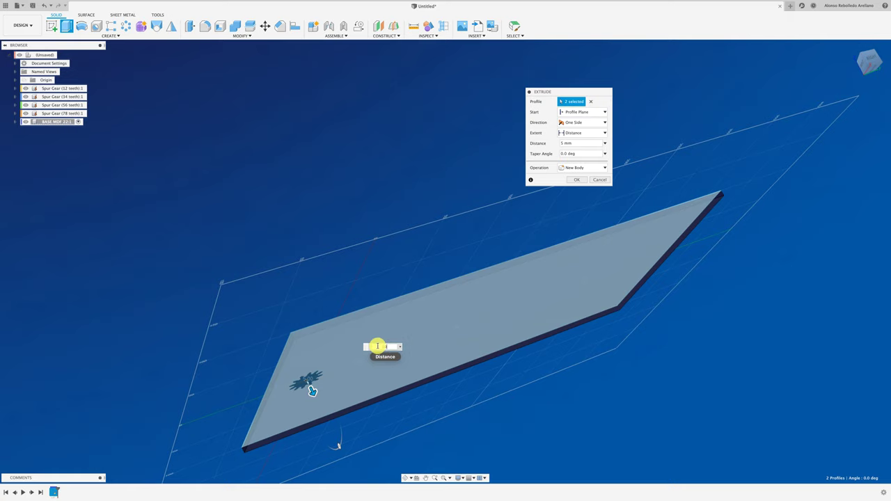
{"action": "type", "text": "10"}
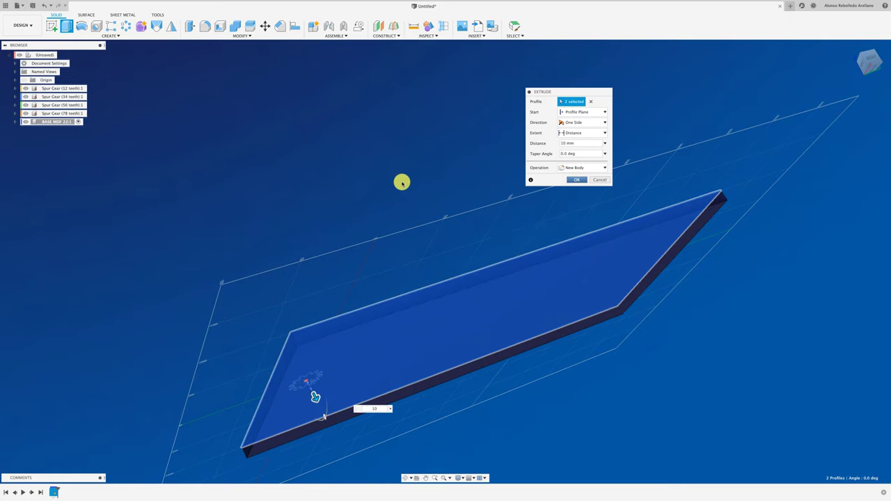
{"action": "left_click", "coordinate": [576, 180]}
{"action": "mouse_move", "coordinate": [559, 167]}
{"action": "middle_mouse_down", "text": "shift"}
{"action": "mouse_move", "coordinate": [509, 193]}
{"action": "mouse_move", "coordinate": [289, 157]}
{"action": "mouse_move", "coordinate": [246, 159]}
{"action": "middle_mouse_up", "text": "shift"}
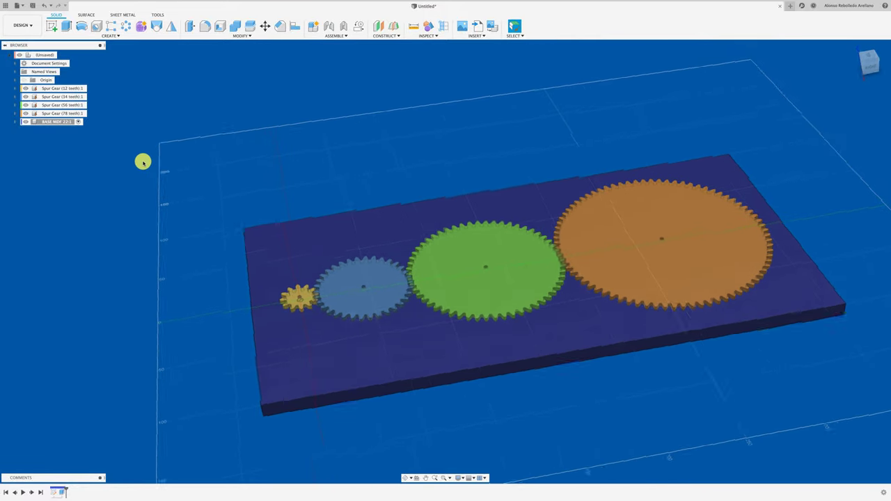
{"action": "middle_click_drag", "start_coordinate": [143, 161], "coordinate": [142, 162], "text": "shift"}
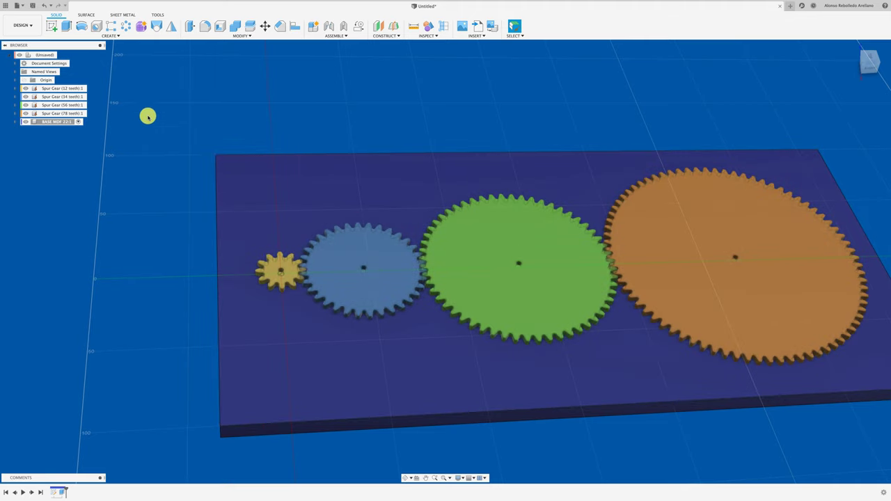
Step: Start a sketch on the blue gear's face and circle the 12- and 34-tooth gears
{"action": "left_click", "coordinate": [52, 26]}
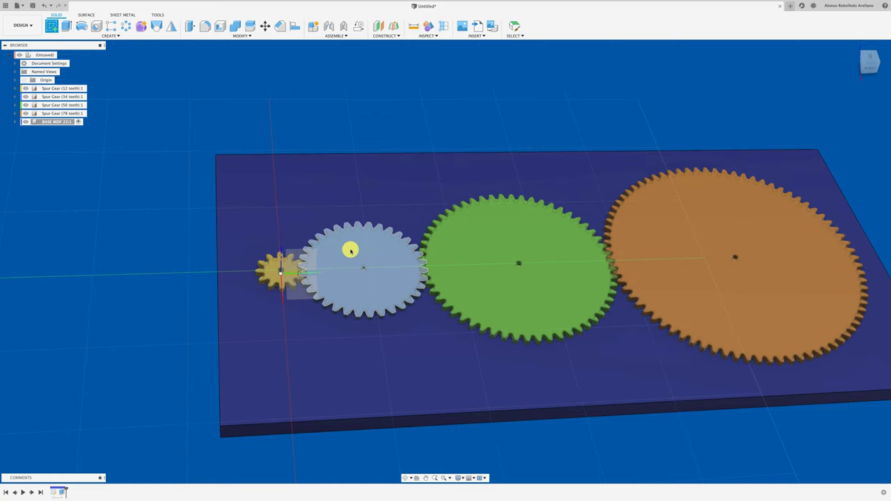
{"action": "left_click", "coordinate": [350, 250]}
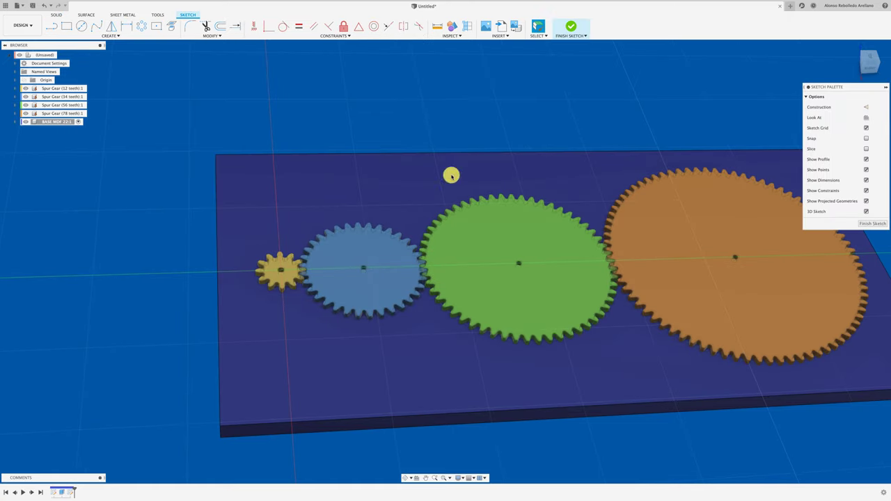
{"action": "left_click", "coordinate": [869, 57]}
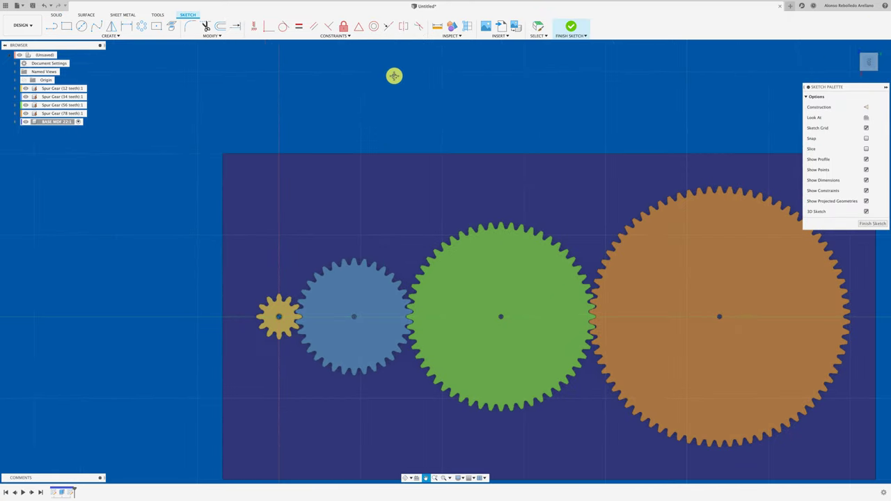
{"action": "left_click", "coordinate": [80, 26]}
{"action": "scroll", "coordinate": [259, 300], "scroll_direction": "up", "scroll_amount": 5}
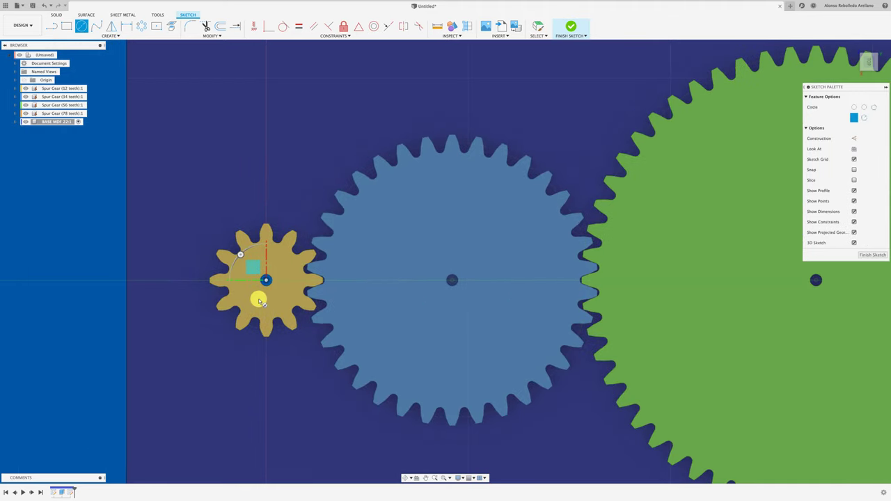
{"action": "left_click", "coordinate": [266, 280]}
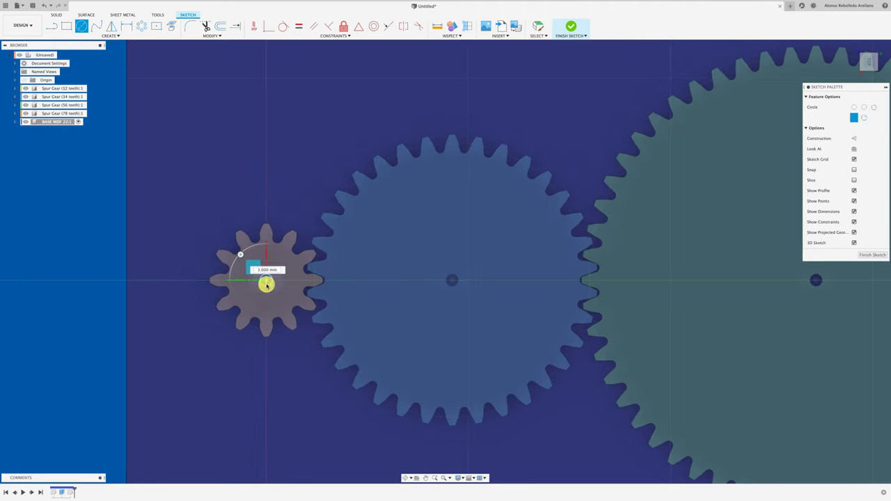
{"action": "left_click", "coordinate": [270, 348]}
{"action": "left_click", "coordinate": [452, 280]}
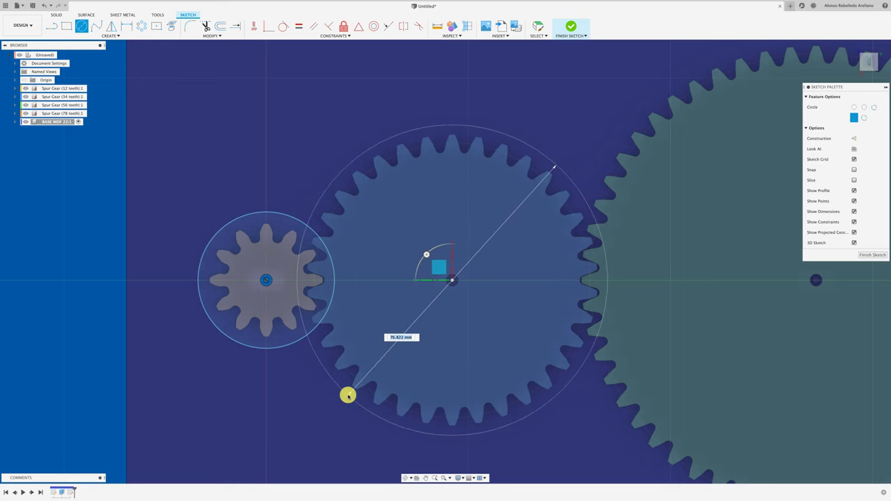
{"action": "key", "text": "Return"}
{"action": "scroll", "coordinate": [272, 150], "scroll_direction": "down", "scroll_amount": 3}
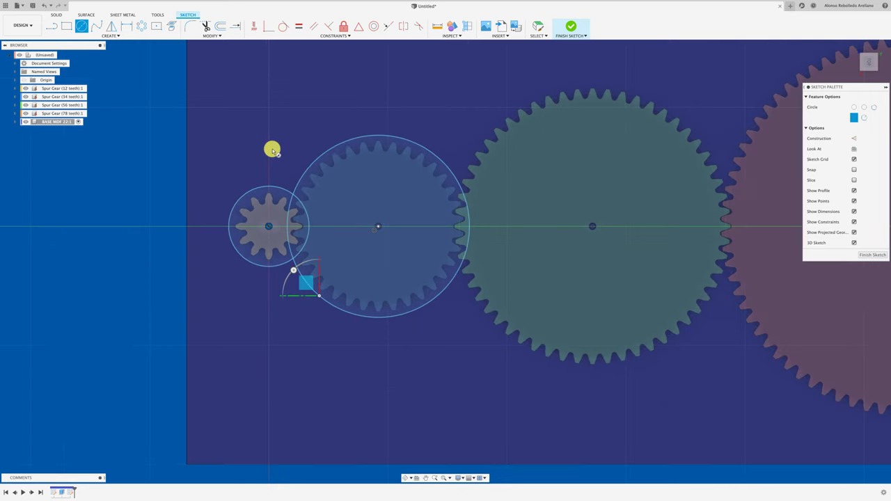
Step: Draw clearance circles around the green and orange gears
{"action": "left_click", "coordinate": [593, 226]}
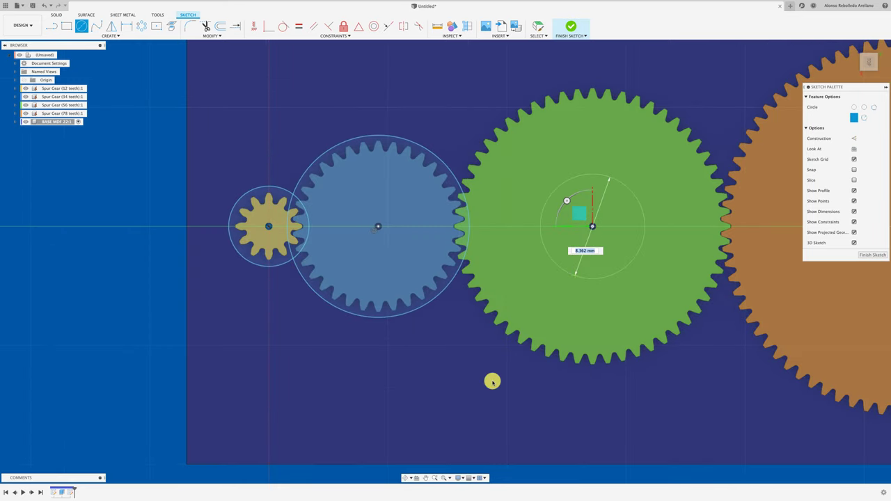
{"action": "left_click", "coordinate": [506, 344]}
{"action": "middle_click_drag", "start_coordinate": [393, 341], "coordinate": [236, 324]}
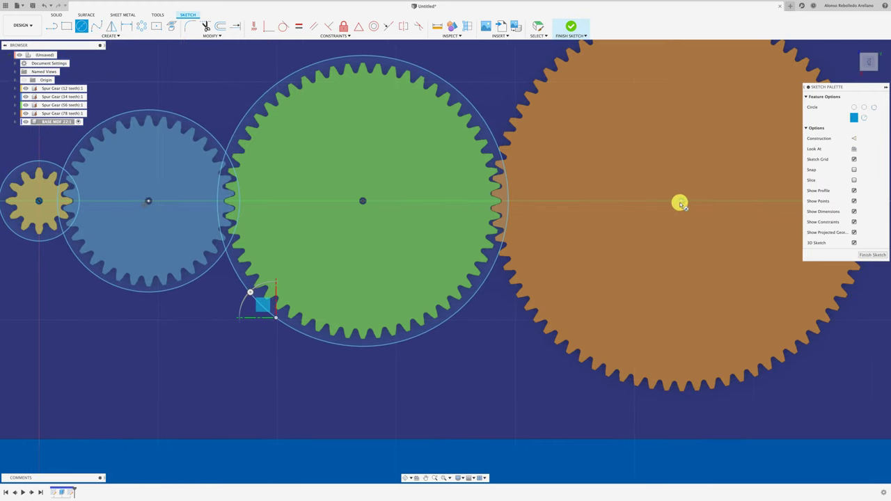
{"action": "left_click", "coordinate": [681, 201]}
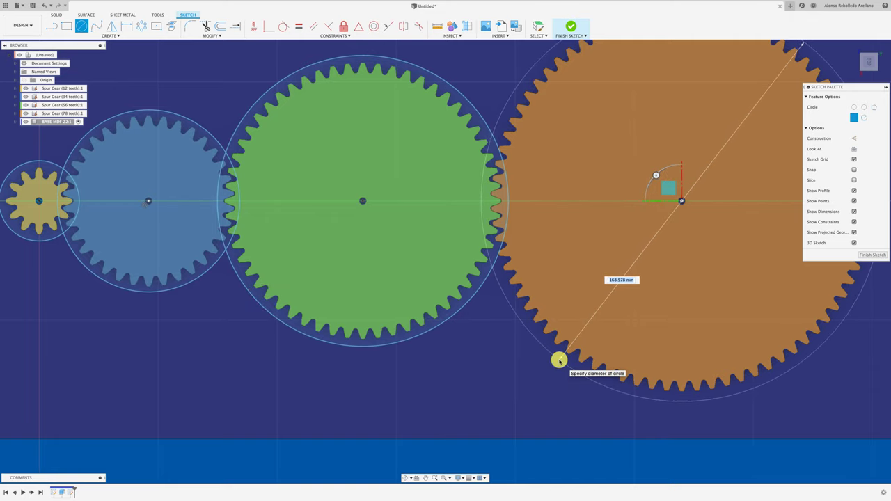
{"action": "left_click", "coordinate": [526, 362]}
{"action": "scroll", "coordinate": [527, 362], "scroll_direction": "down", "scroll_amount": 3}
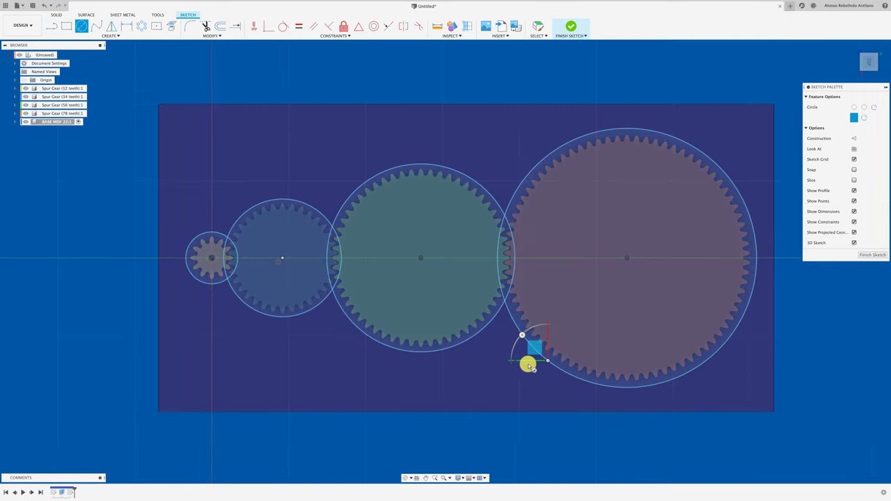
Step: Trim the overlapping arcs between the gear circles into one joined outline
{"action": "key", "text": "t"}
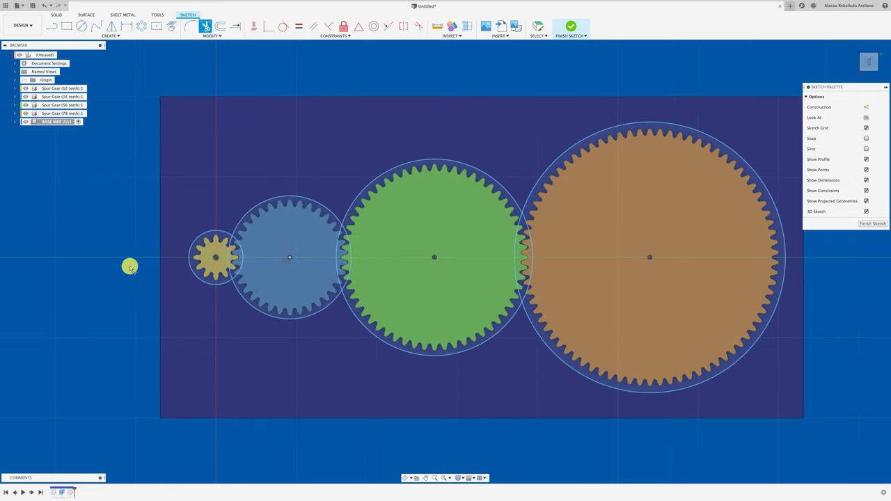
{"action": "scroll", "coordinate": [130, 265], "scroll_direction": "up", "scroll_amount": 5}
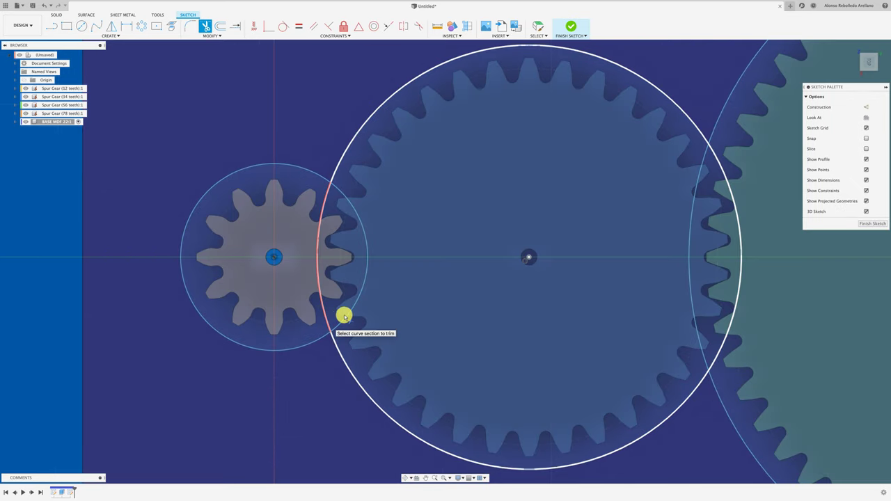
{"action": "left_click", "coordinate": [347, 317]}
{"action": "left_click", "coordinate": [350, 308]}
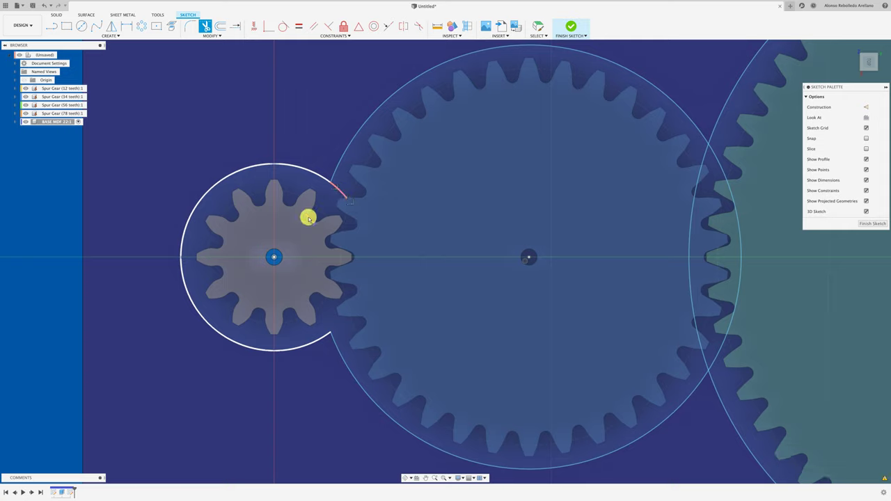
{"action": "scroll", "coordinate": [308, 215], "scroll_direction": "down", "scroll_amount": 2}
{"action": "left_click", "coordinate": [586, 316]}
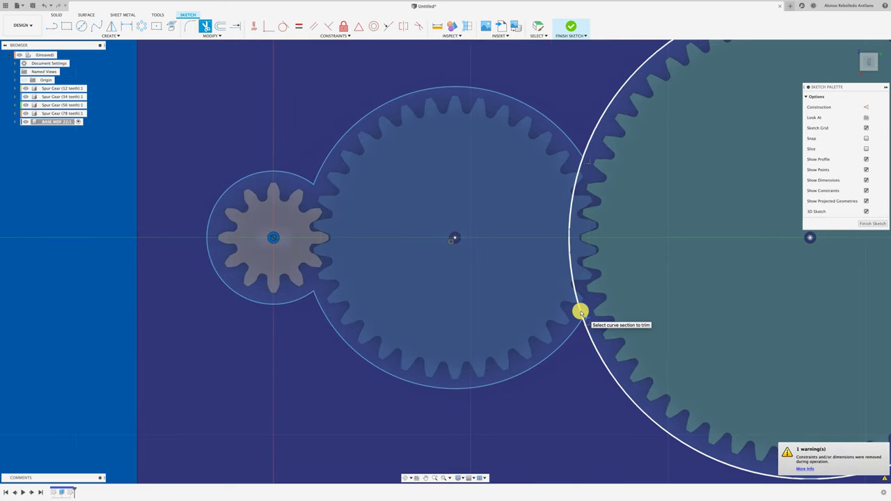
{"action": "left_click", "coordinate": [578, 169]}
{"action": "key", "text": "Escape"}
{"action": "scroll", "coordinate": [543, 294], "scroll_direction": "up", "scroll_amount": 2}
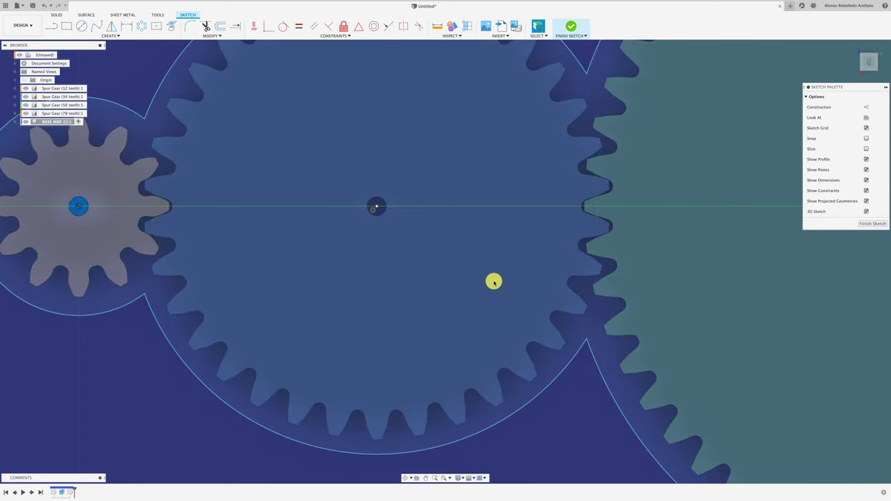
{"action": "scroll", "coordinate": [494, 283], "scroll_direction": "down", "scroll_amount": 4}
{"action": "key", "text": "t"}
{"action": "left_click", "coordinate": [718, 318]}
{"action": "scroll", "coordinate": [491, 272], "scroll_direction": "down", "scroll_amount": 2}
{"action": "scroll", "coordinate": [491, 273], "scroll_direction": "down", "scroll_amount": 2}
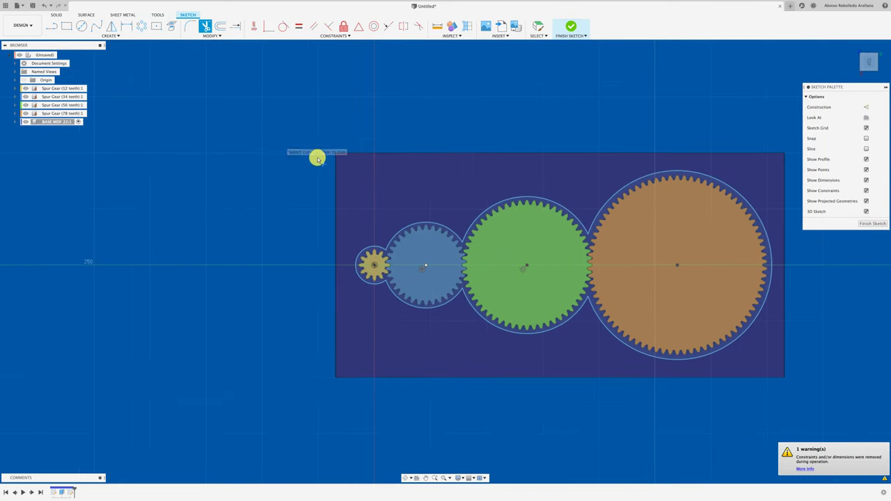
Step: Cancel the rectangle started at the board's top-left corner and start the Offset command
{"action": "left_click", "coordinate": [66, 26]}
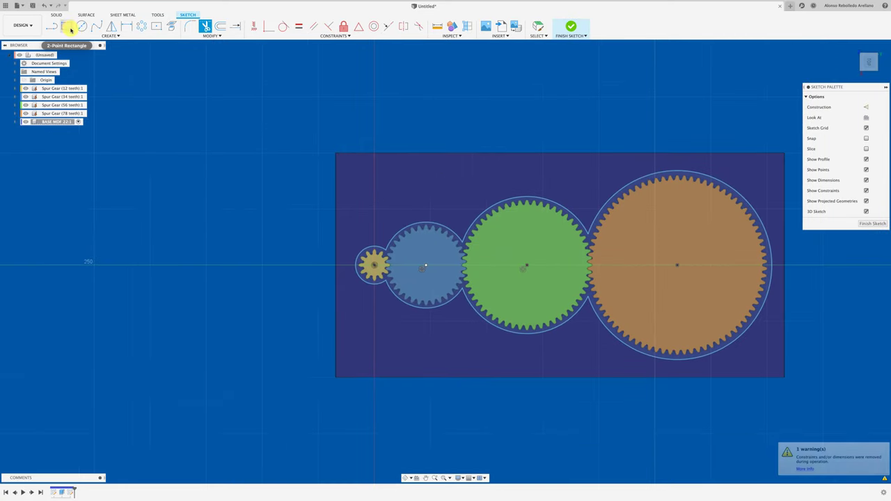
{"action": "left_click", "coordinate": [336, 153]}
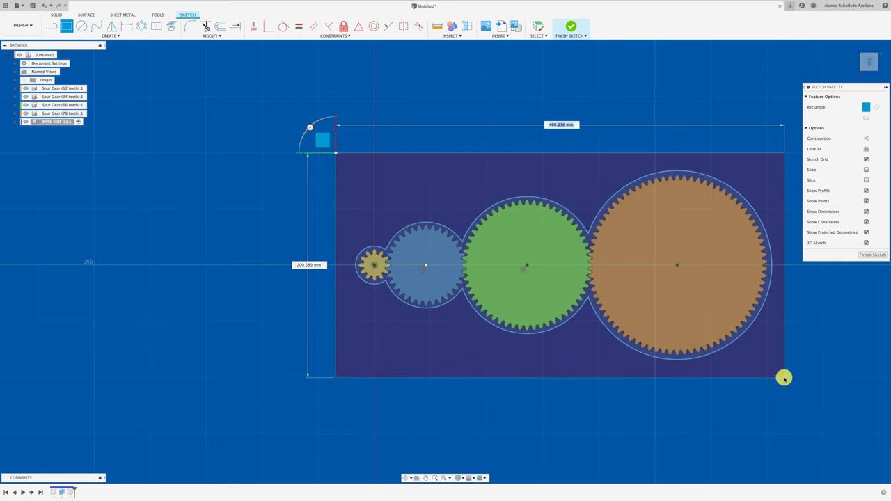
{"action": "left_click", "coordinate": [783, 377]}
{"action": "key", "text": "o"}
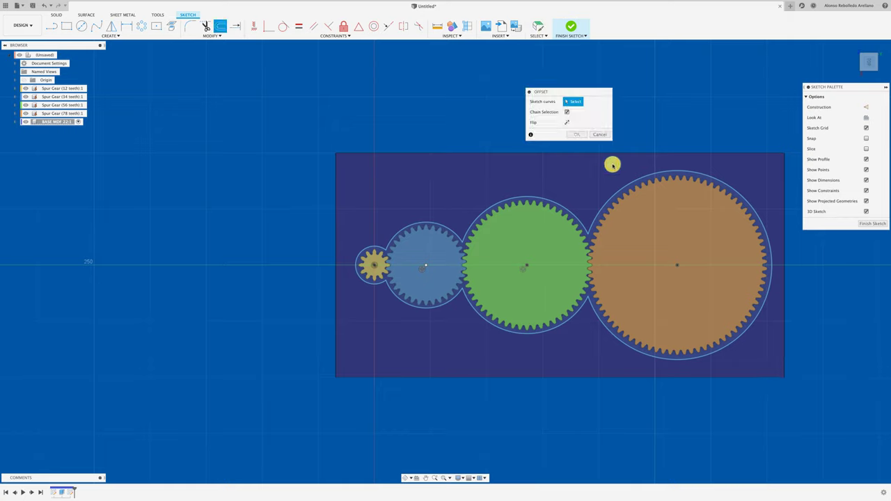
Step: Close Offset unchanged and project the board's top face into the sketch
{"action": "mouse_move", "coordinate": [368, 163]}
{"action": "middle_mouse_down", "text": "shift"}
{"action": "mouse_move", "coordinate": [378, 172]}
{"action": "mouse_move", "coordinate": [487, 157]}
{"action": "middle_mouse_up", "text": "shift"}
{"action": "left_click", "coordinate": [600, 134]}
{"action": "scroll", "coordinate": [418, 128], "scroll_direction": "up", "scroll_amount": 3}
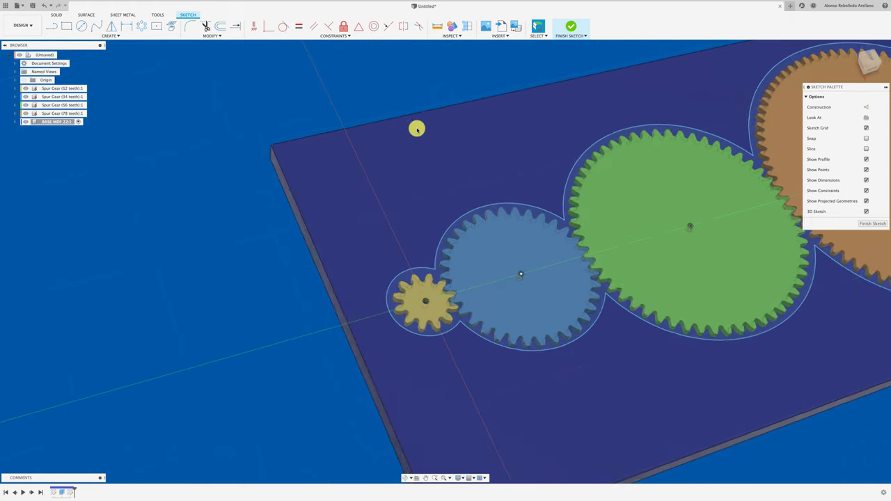
{"action": "scroll", "coordinate": [416, 129], "scroll_direction": "up", "scroll_amount": 3}
{"action": "scroll", "coordinate": [416, 128], "scroll_direction": "down", "scroll_amount": 5}
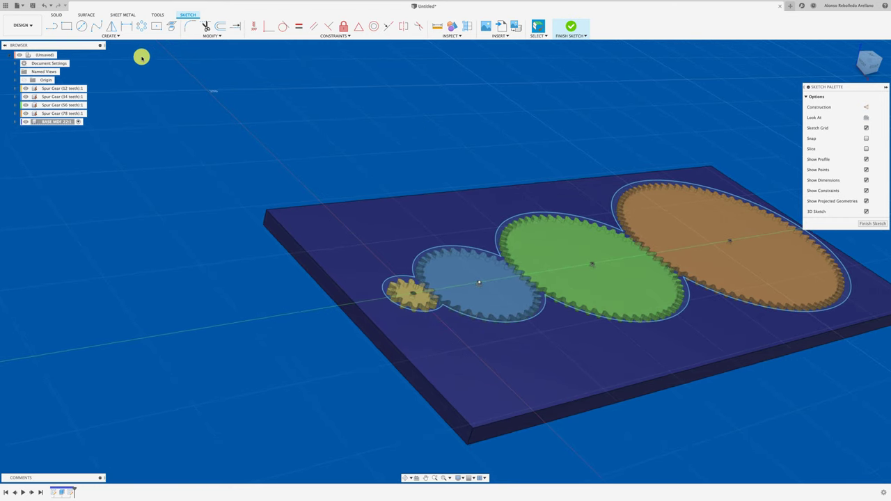
{"action": "left_click", "coordinate": [168, 26]}
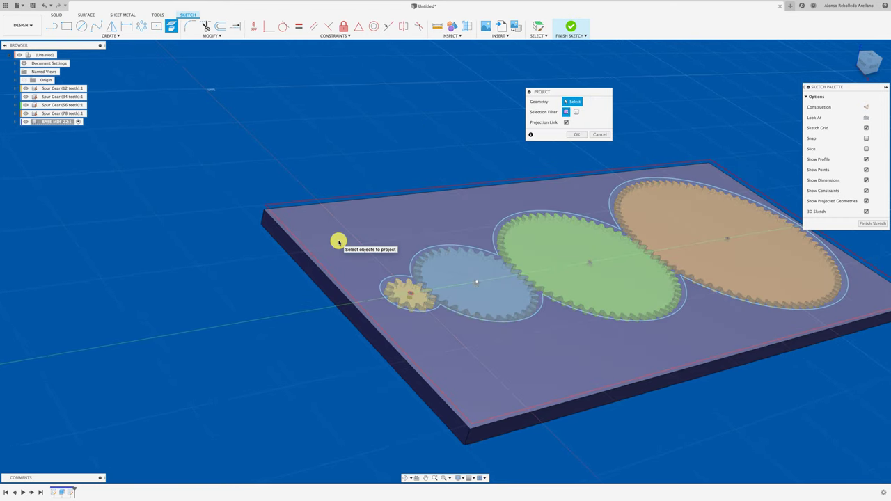
{"action": "left_click", "coordinate": [341, 240]}
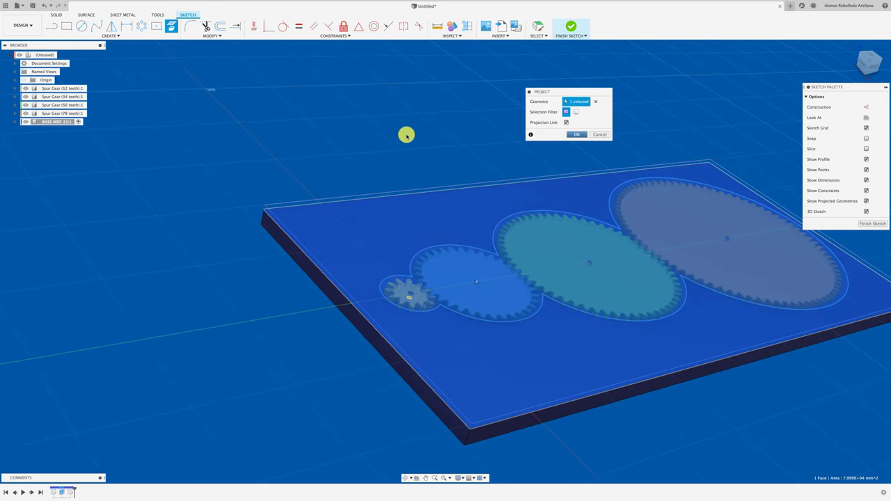
{"action": "key", "text": "Return"}
Step: Extrude the gear clearance profile 10 mm down into the board as a Join
{"action": "key", "text": "e"}
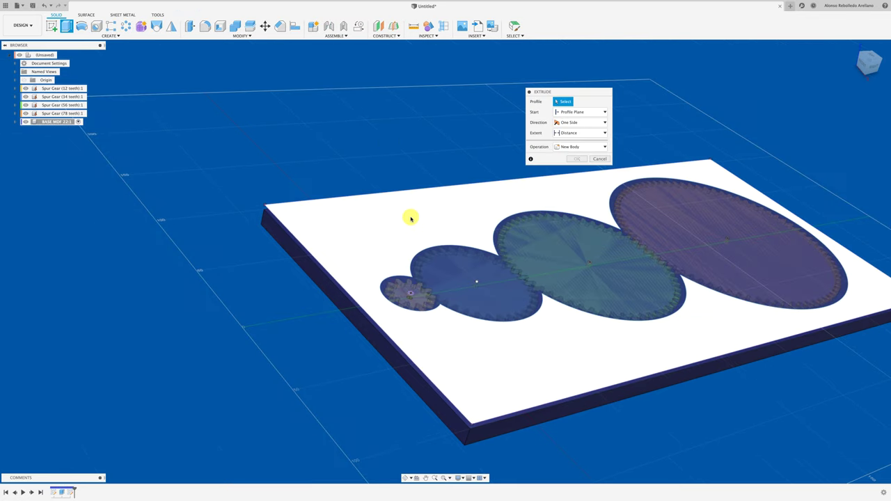
{"action": "left_click", "coordinate": [410, 219]}
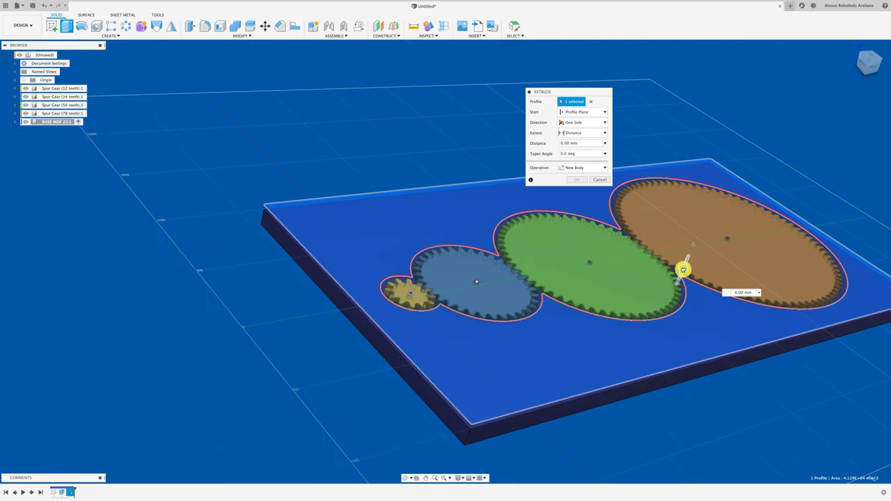
{"action": "left_click_drag", "start_coordinate": [683, 268], "coordinate": [672, 293]}
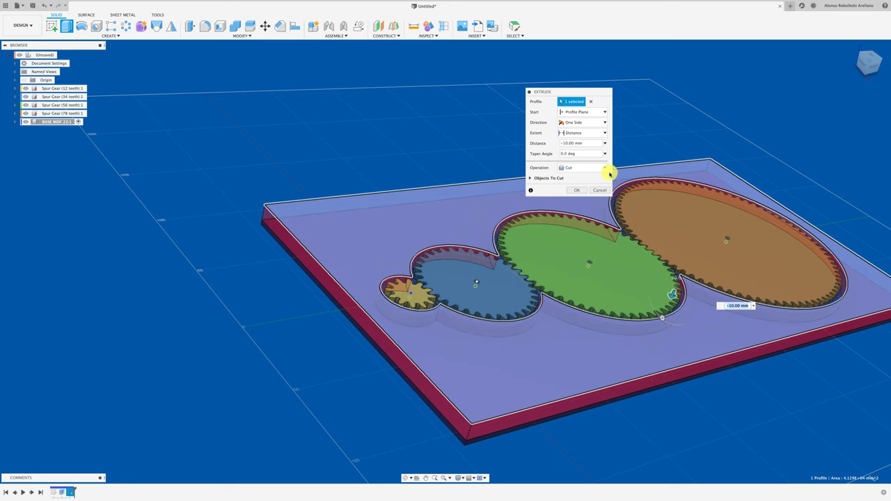
{"action": "left_click", "coordinate": [606, 169]}
{"action": "left_click", "coordinate": [578, 180]}
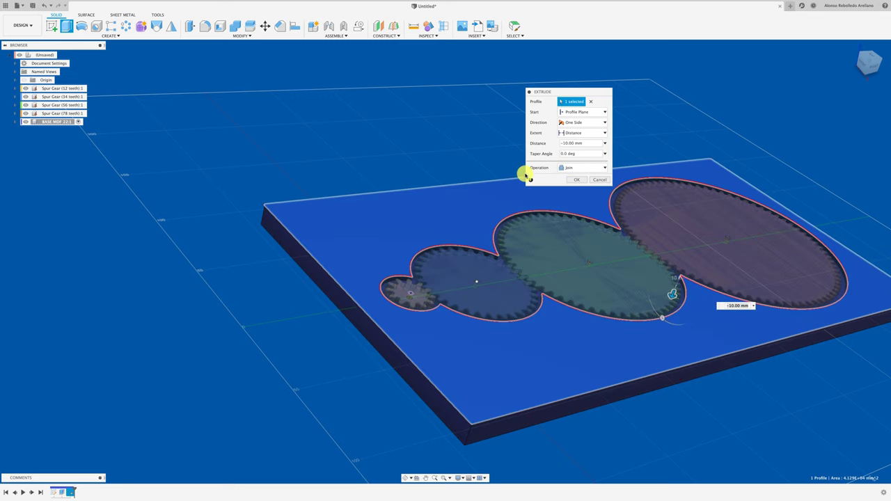
{"action": "left_click", "coordinate": [574, 180]}
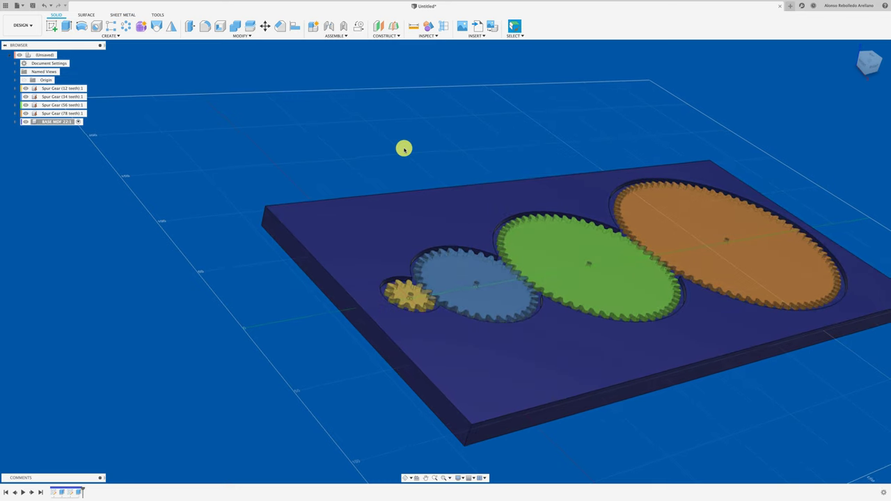
{"action": "left_click", "coordinate": [50, 54]}
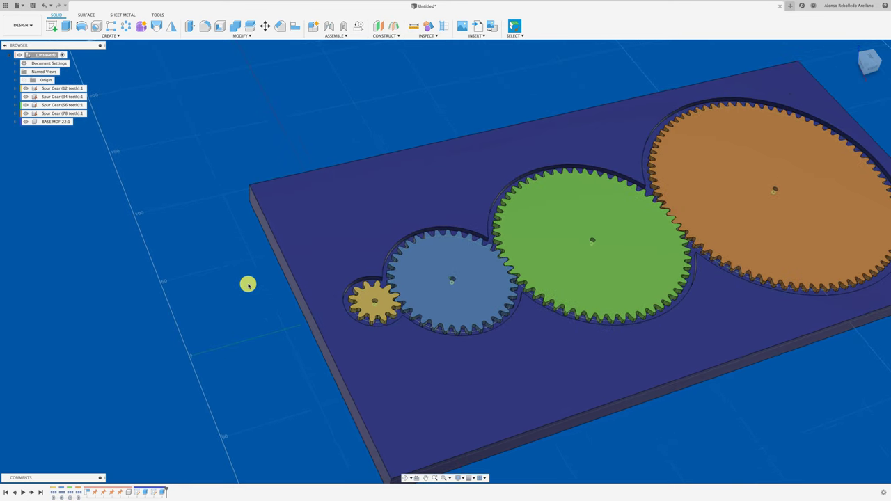
Step: Zoom in on the small gears sitting in the base plate's recessed pocket
{"action": "scroll", "coordinate": [248, 283], "scroll_direction": "up", "scroll_amount": 3}
{"action": "scroll", "coordinate": [248, 283], "scroll_direction": "up", "scroll_amount": 3}
{"action": "scroll", "coordinate": [243, 284], "scroll_direction": "down", "scroll_amount": 3}
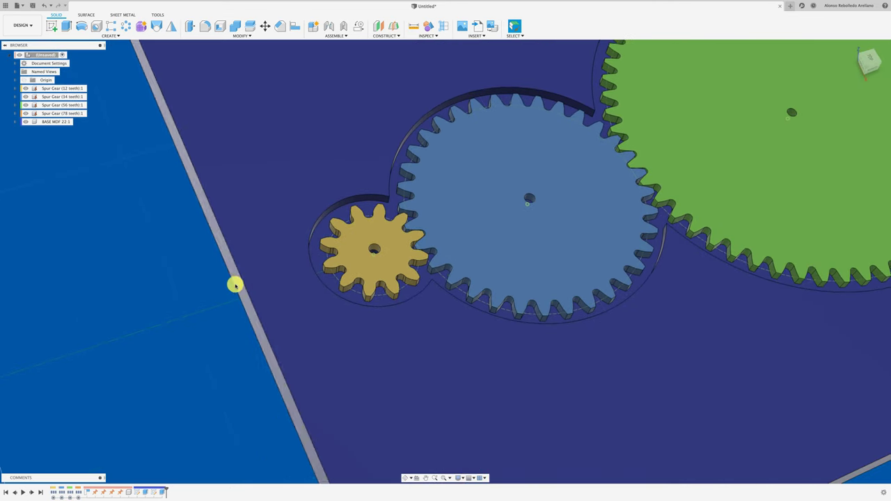
Step: Activate the BASE MDF component and start a sketch on the board's top face
{"action": "left_click", "coordinate": [67, 122]}
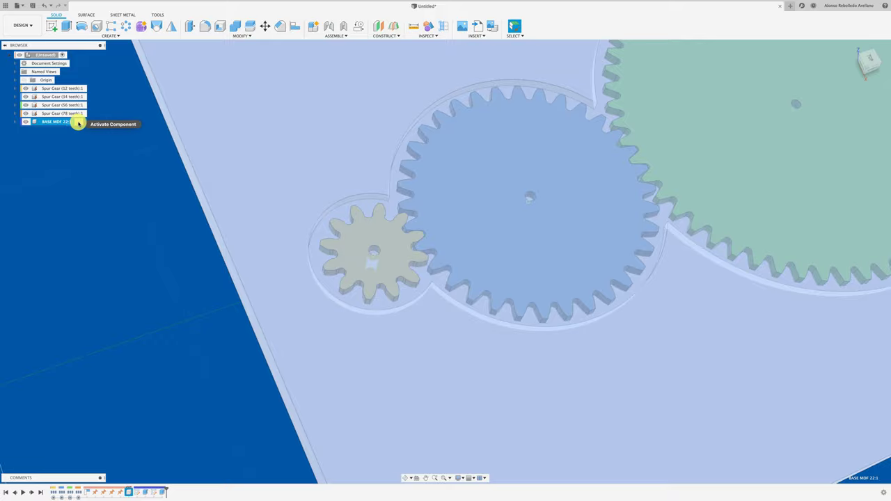
{"action": "left_click", "coordinate": [78, 123]}
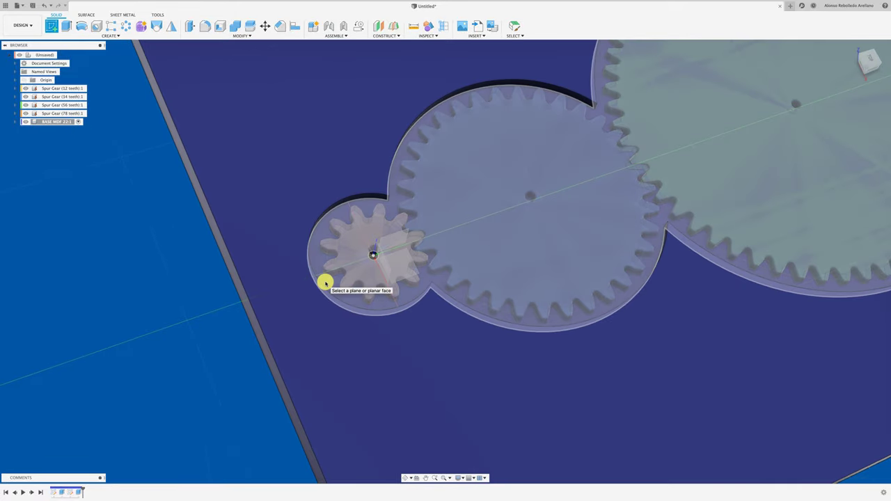
{"action": "left_click", "coordinate": [327, 282]}
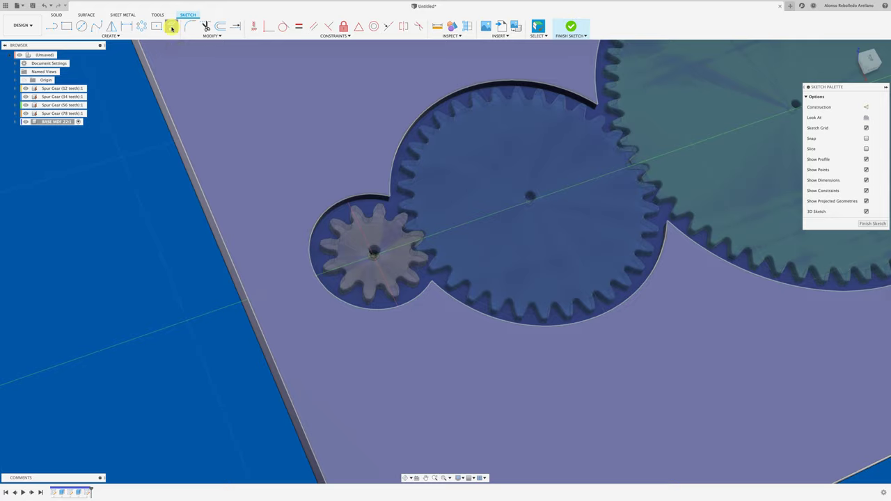
Step: Project the small and large gears' centre-hole edges into the sketch
{"action": "left_click", "coordinate": [172, 28]}
{"action": "scroll", "coordinate": [368, 245], "scroll_direction": "up", "scroll_amount": 5}
{"action": "left_click", "coordinate": [374, 245]}
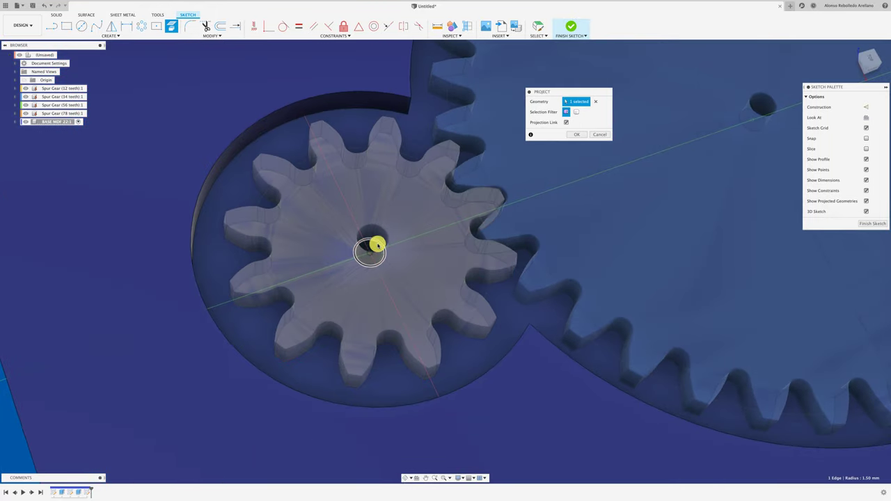
{"action": "scroll", "coordinate": [375, 244], "scroll_direction": "down", "scroll_amount": 3}
{"action": "scroll", "coordinate": [587, 160], "scroll_direction": "up", "scroll_amount": 4}
{"action": "scroll", "coordinate": [581, 183], "scroll_direction": "up", "scroll_amount": 3}
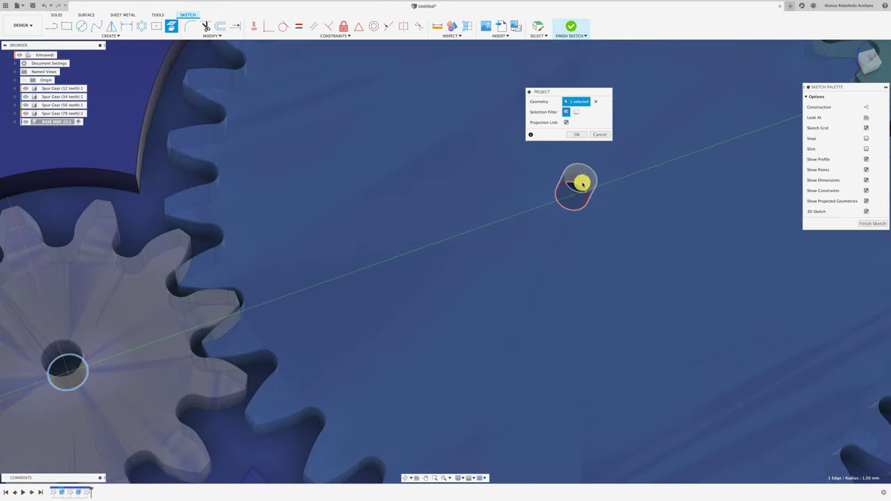
{"action": "left_click", "coordinate": [581, 182]}
{"action": "scroll", "coordinate": [475, 176], "scroll_direction": "down", "scroll_amount": 3}
{"action": "scroll", "coordinate": [608, 211], "scroll_direction": "up", "scroll_amount": 3}
{"action": "scroll", "coordinate": [223, 378], "scroll_direction": "down", "scroll_amount": 2}
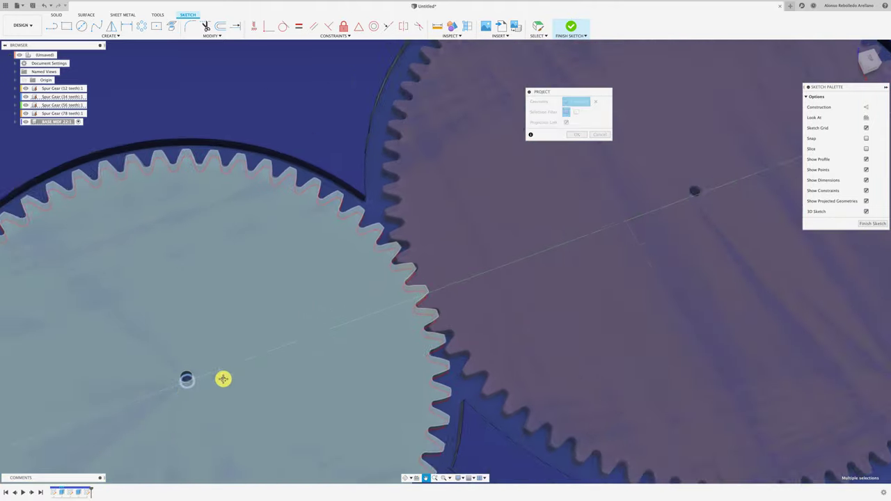
{"action": "scroll", "coordinate": [577, 140], "scroll_direction": "up", "scroll_amount": 3}
{"action": "left_click", "coordinate": [576, 135]}
{"action": "scroll", "coordinate": [523, 252], "scroll_direction": "down", "scroll_amount": 4}
{"action": "scroll", "coordinate": [312, 338], "scroll_direction": "up", "scroll_amount": 3}
Step: Extrude the small and large gear hole profiles 12 mm upward as shaft pins
{"action": "left_click", "coordinate": [313, 339]}
{"action": "key", "text": "e"}
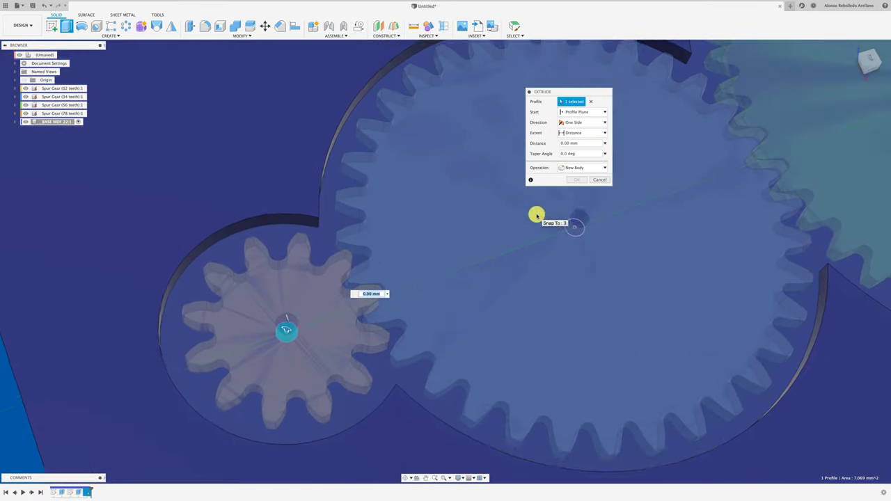
{"action": "scroll", "coordinate": [539, 229], "scroll_direction": "down", "scroll_amount": 2}
{"action": "scroll", "coordinate": [710, 204], "scroll_direction": "down", "scroll_amount": 2}
{"action": "left_click", "coordinate": [709, 204]}
{"action": "scroll", "coordinate": [761, 197], "scroll_direction": "up", "scroll_amount": 3}
{"action": "scroll", "coordinate": [588, 291], "scroll_direction": "up", "scroll_amount": 2}
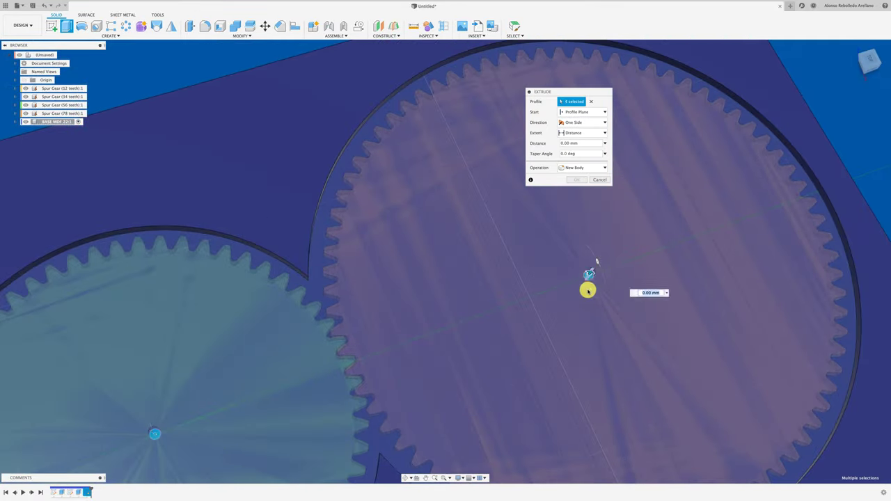
{"action": "scroll", "coordinate": [588, 291], "scroll_direction": "down", "scroll_amount": 4}
{"action": "left_click_drag", "start_coordinate": [550, 281], "coordinate": [553, 266]}
{"action": "middle_click_drag", "start_coordinate": [554, 266], "coordinate": [521, 341], "text": "shift"}
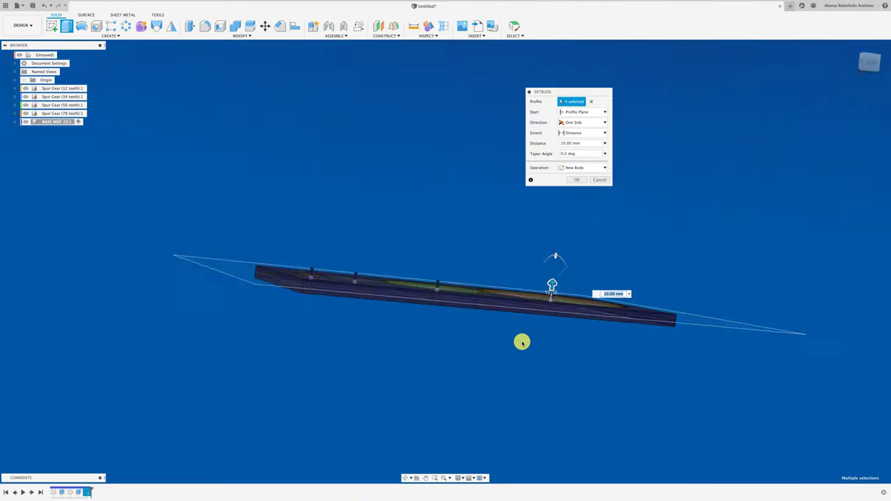
{"action": "left_click", "coordinate": [870, 64]}
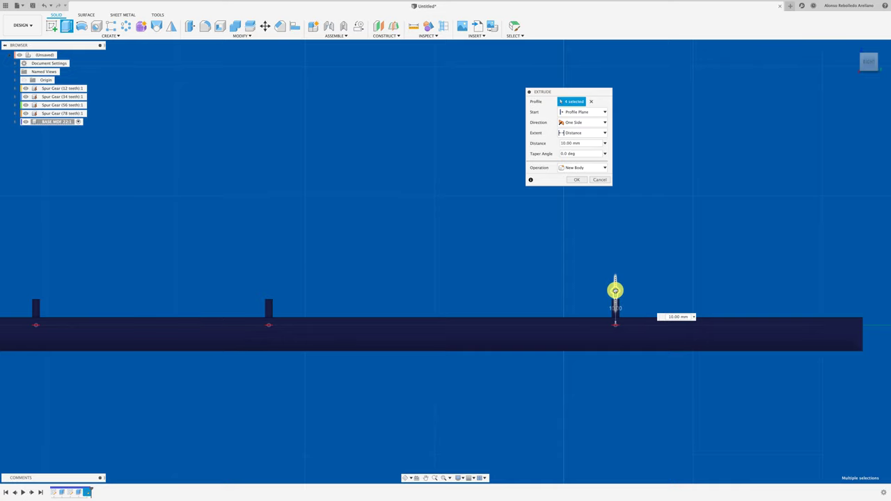
{"action": "left_click", "coordinate": [579, 178]}
{"action": "type", "text": "12"}
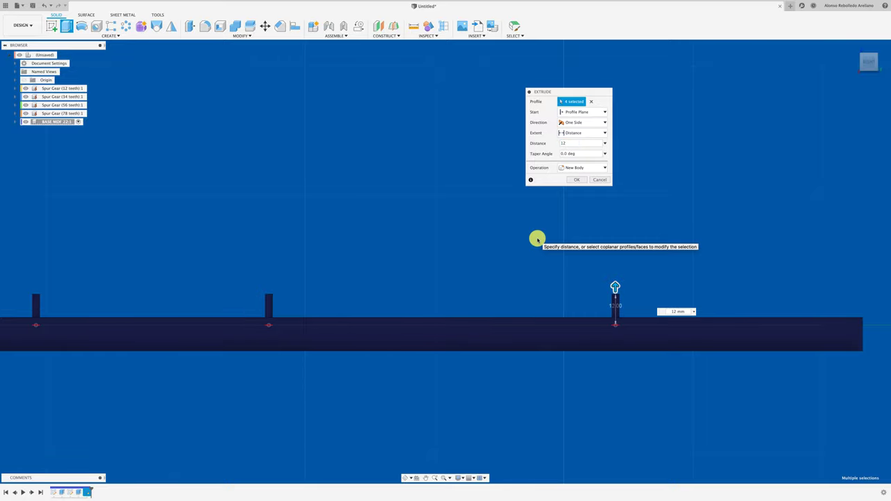
{"action": "left_click", "coordinate": [580, 180]}
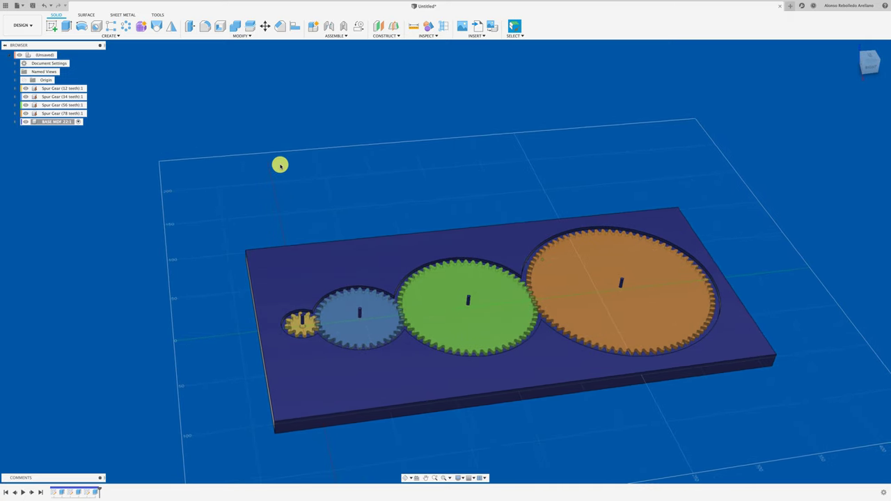
Step: Make the BASE MDF base plate the active component
{"action": "left_click", "coordinate": [69, 114]}
{"action": "left_click", "coordinate": [74, 88], "text": "shift"}
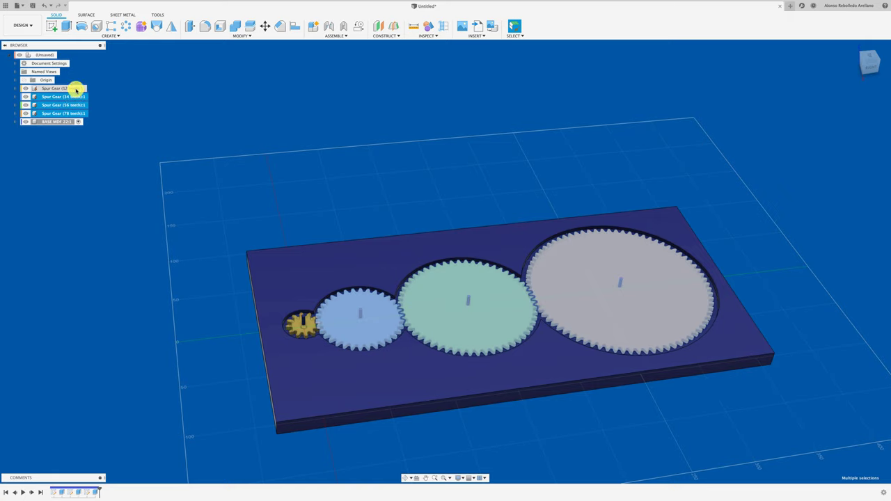
{"action": "right_click", "coordinate": [73, 87]}
{"action": "key", "text": "Escape"}
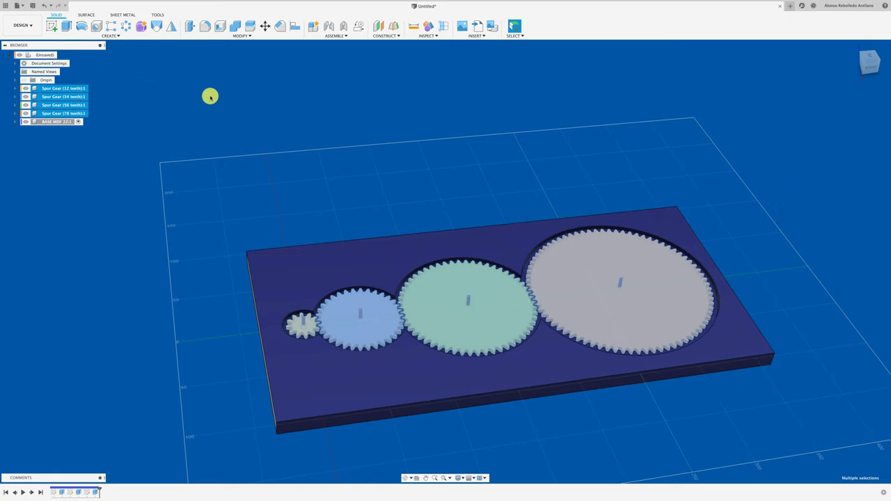
{"action": "left_click", "coordinate": [212, 97]}
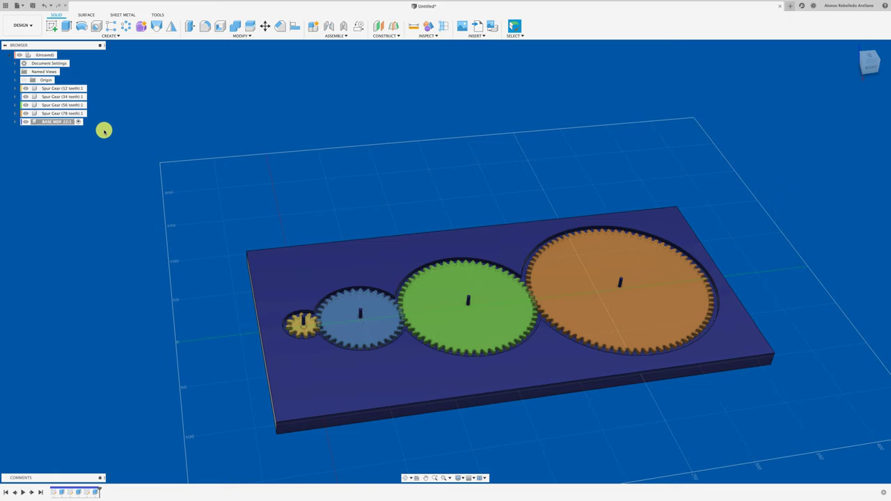
{"action": "right_click", "coordinate": [65, 125]}
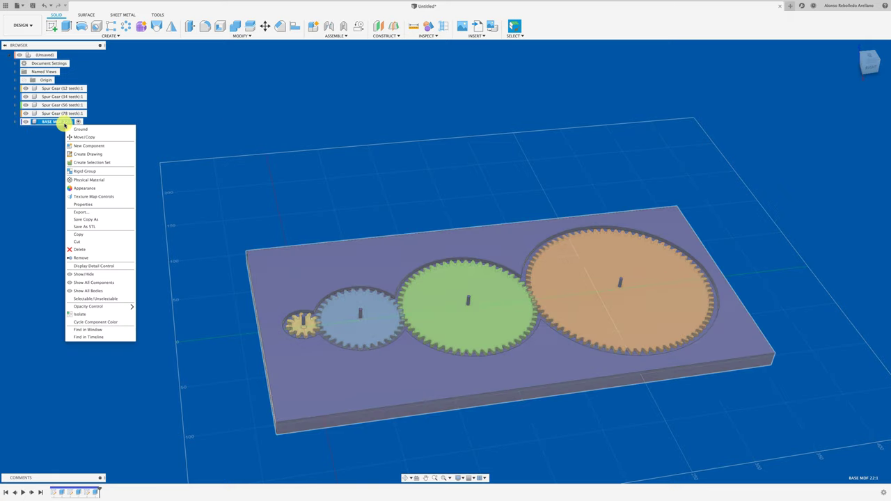
{"action": "left_click", "coordinate": [74, 131]}
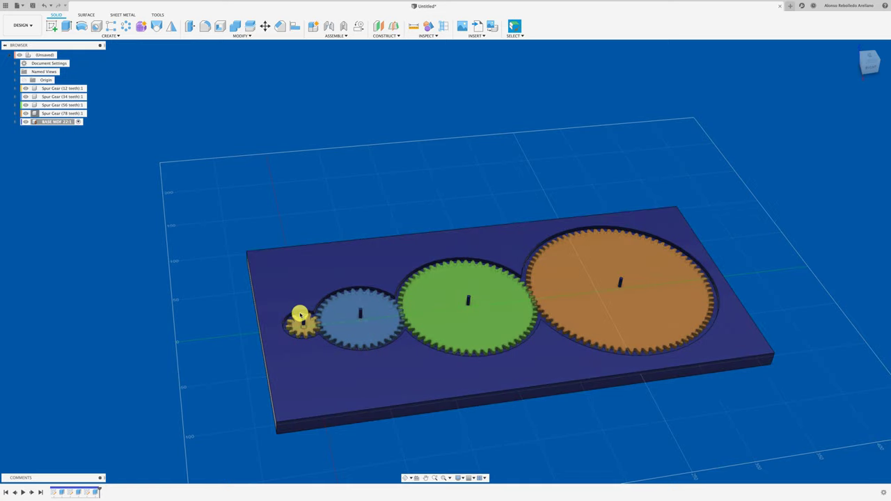
Step: Drag the 12, 34, 56 and 78-tooth gears up off the base plate
{"action": "left_click_drag", "start_coordinate": [303, 323], "coordinate": [254, 228]}
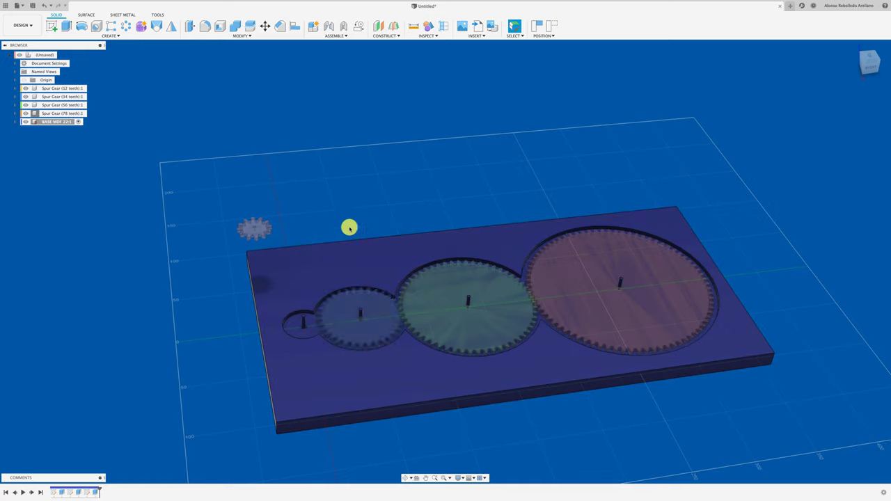
{"action": "left_click_drag", "start_coordinate": [340, 293], "coordinate": [350, 167]}
{"action": "left_click_drag", "start_coordinate": [418, 268], "coordinate": [451, 131]}
{"action": "left_click_drag", "start_coordinate": [562, 279], "coordinate": [650, 140]}
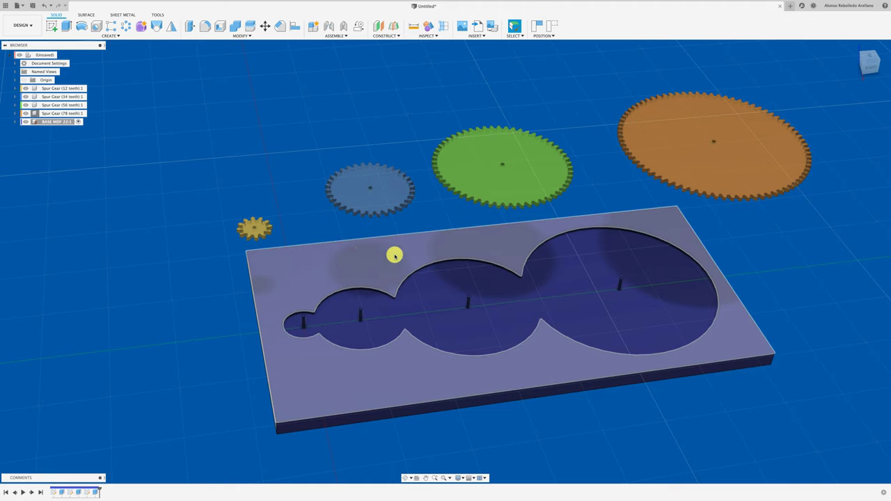
Step: Turn off Object Shadow in the viewport's Display Settings effects
{"action": "left_click", "coordinate": [472, 479]}
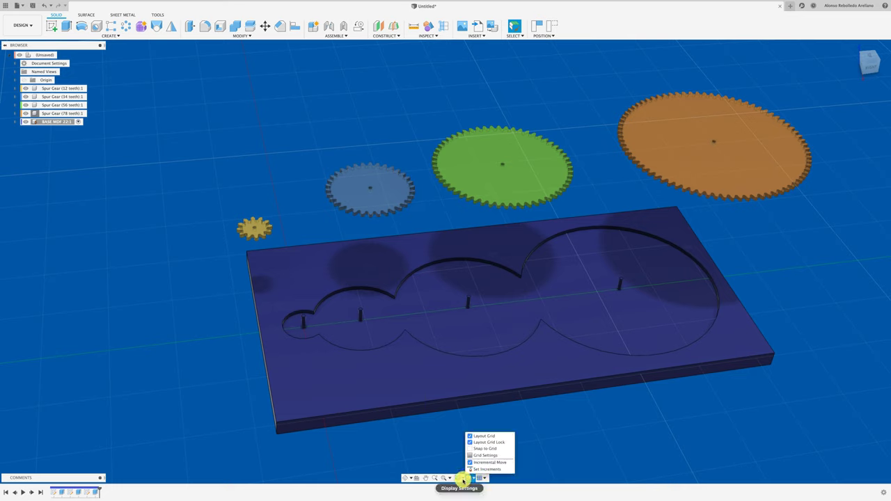
{"action": "left_click", "coordinate": [461, 478]}
{"action": "mouse_move", "coordinate": [480, 439]}
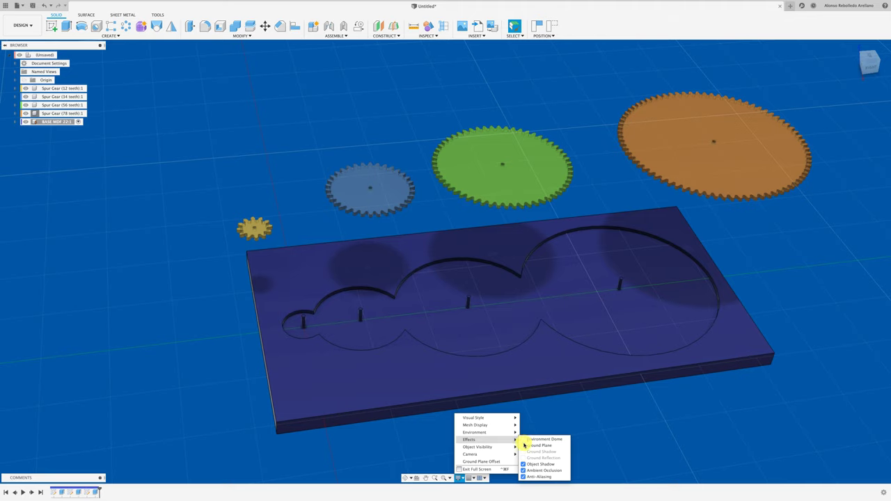
{"action": "left_click", "coordinate": [524, 464]}
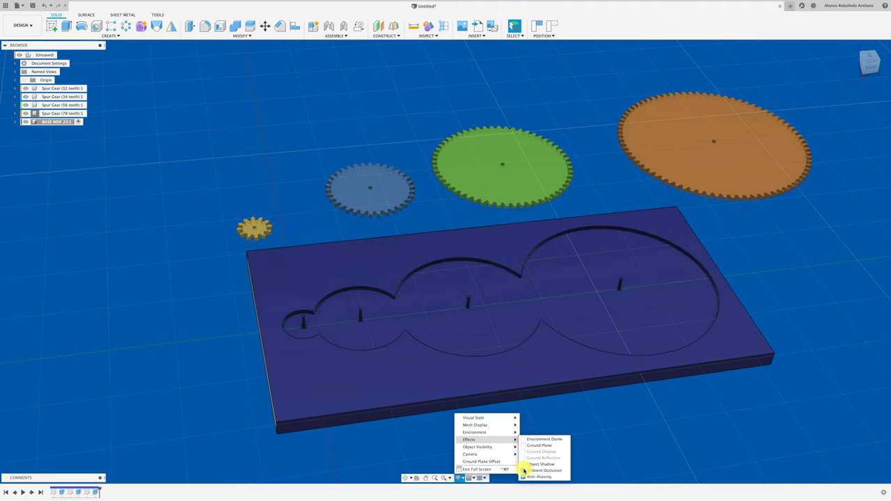
{"action": "left_click", "coordinate": [600, 442]}
{"action": "middle_click_drag", "start_coordinate": [562, 441], "coordinate": [272, 361], "text": "shift"}
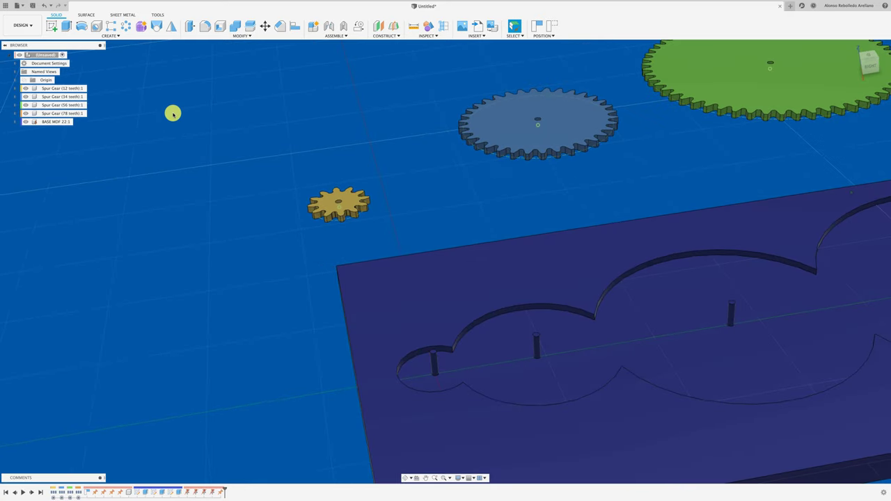
Step: Joint the 12-tooth gear's hub to its plate pin with revolute motion
{"action": "left_click", "coordinate": [438, 256]}
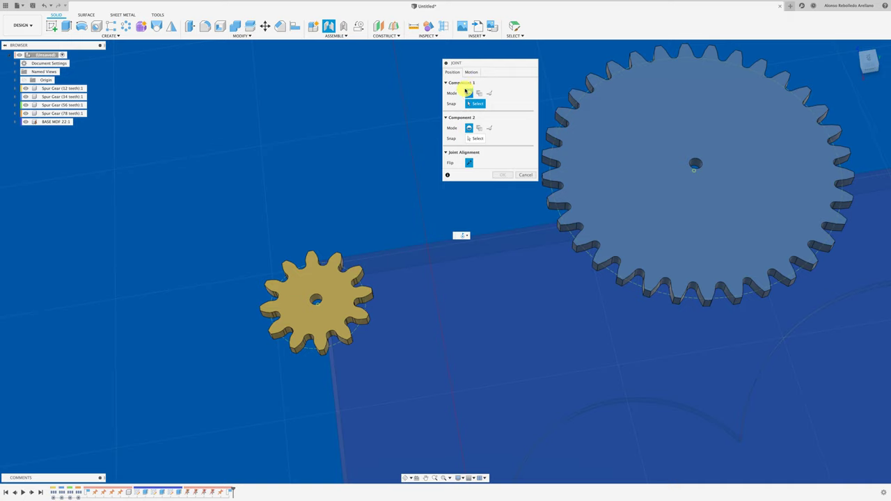
{"action": "scroll", "coordinate": [317, 303], "scroll_direction": "up", "scroll_amount": 2}
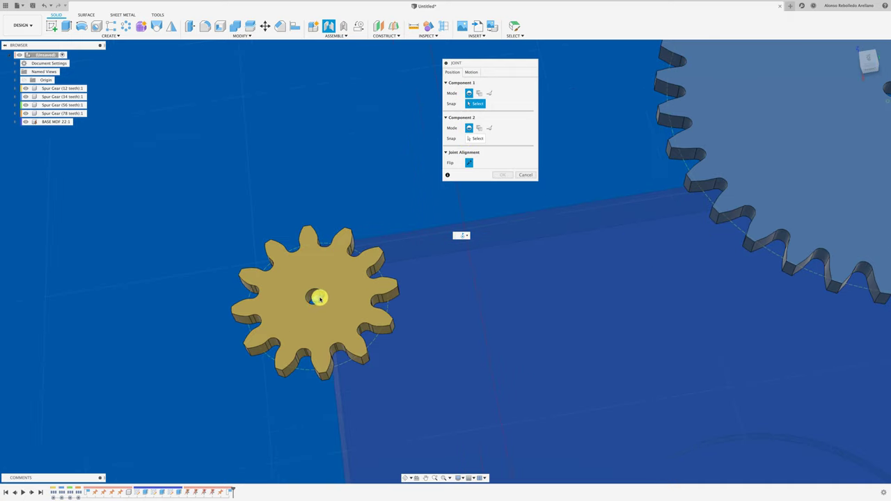
{"action": "left_click", "coordinate": [318, 298]}
{"action": "scroll", "coordinate": [326, 300], "scroll_direction": "down", "scroll_amount": 2}
{"action": "scroll", "coordinate": [426, 346], "scroll_direction": "up", "scroll_amount": 3}
{"action": "scroll", "coordinate": [464, 282], "scroll_direction": "up", "scroll_amount": 2}
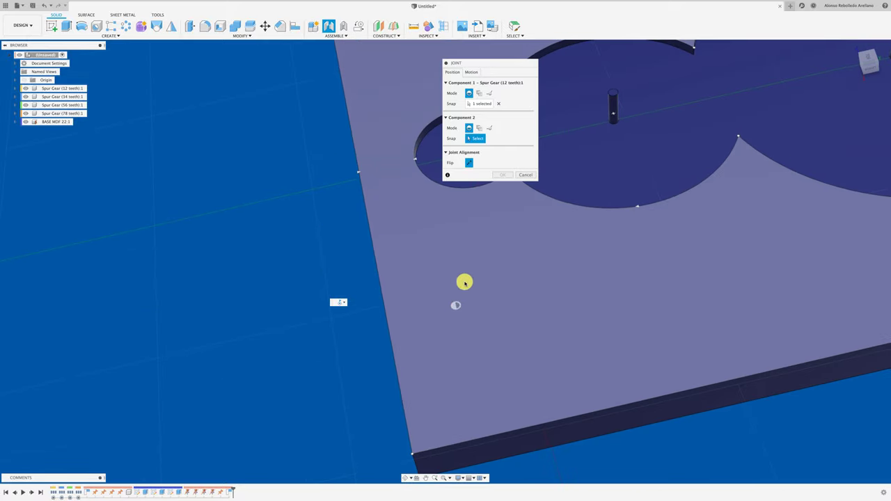
{"action": "scroll", "coordinate": [464, 282], "scroll_direction": "down", "scroll_amount": 2}
{"action": "scroll", "coordinate": [473, 270], "scroll_direction": "up", "scroll_amount": 2}
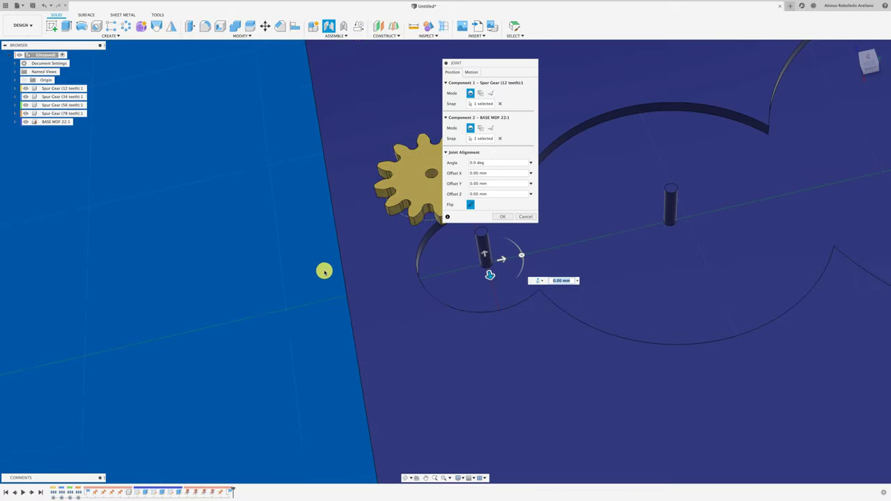
{"action": "left_click", "coordinate": [472, 72]}
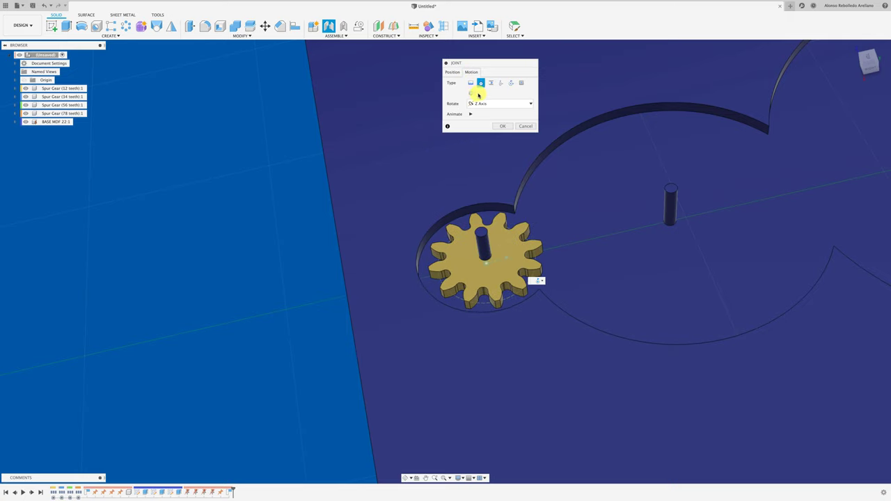
{"action": "left_click", "coordinate": [504, 126]}
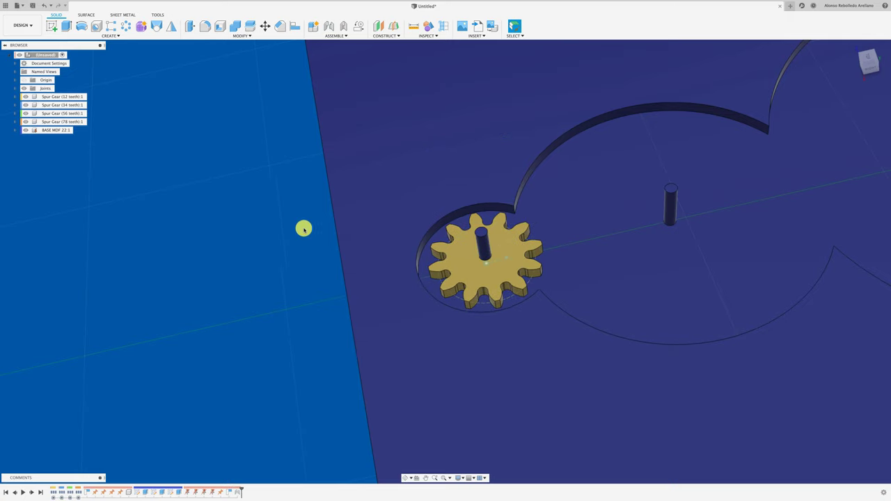
{"action": "scroll", "coordinate": [304, 225], "scroll_direction": "down", "scroll_amount": 5}
{"action": "scroll", "coordinate": [323, 211], "scroll_direction": "up", "scroll_amount": 2}
{"action": "scroll", "coordinate": [322, 216], "scroll_direction": "up", "scroll_amount": 2}
Step: Seat the 34-tooth gear on its plate pin with a joint
{"action": "key", "text": "j"}
{"action": "scroll", "coordinate": [450, 159], "scroll_direction": "up", "scroll_amount": 3}
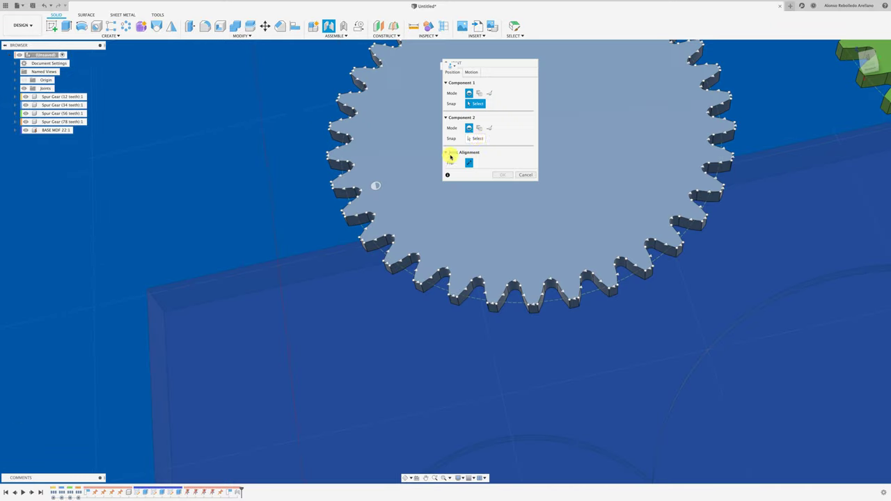
{"action": "scroll", "coordinate": [564, 123], "scroll_direction": "up", "scroll_amount": 2}
{"action": "left_click", "coordinate": [567, 120]}
{"action": "scroll", "coordinate": [338, 250], "scroll_direction": "down", "scroll_amount": 5}
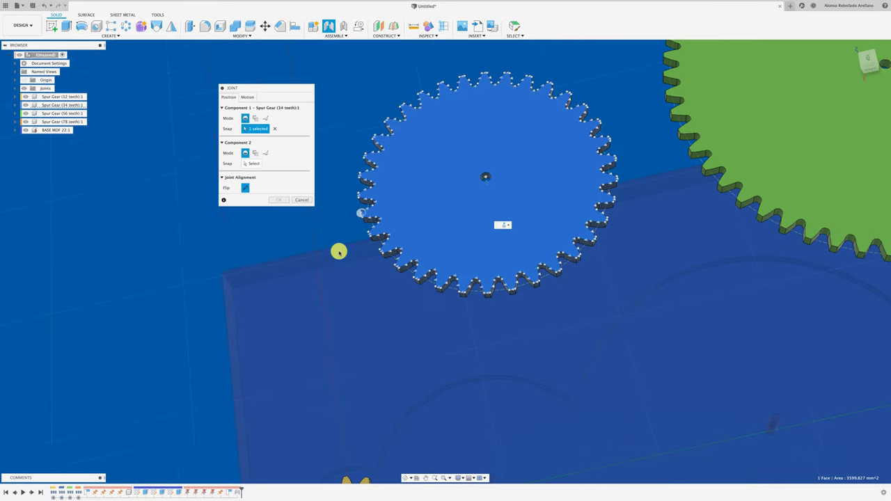
{"action": "scroll", "coordinate": [489, 359], "scroll_direction": "down", "scroll_amount": 3}
{"action": "key", "text": "Escape"}
{"action": "mouse_move", "coordinate": [490, 360]}
{"action": "middle_mouse_down", "text": "shift"}
{"action": "mouse_move", "coordinate": [327, 217]}
{"action": "mouse_move", "coordinate": [410, 302]}
{"action": "middle_mouse_up", "text": "shift"}
{"action": "key", "text": "j"}
{"action": "left_click", "coordinate": [616, 304]}
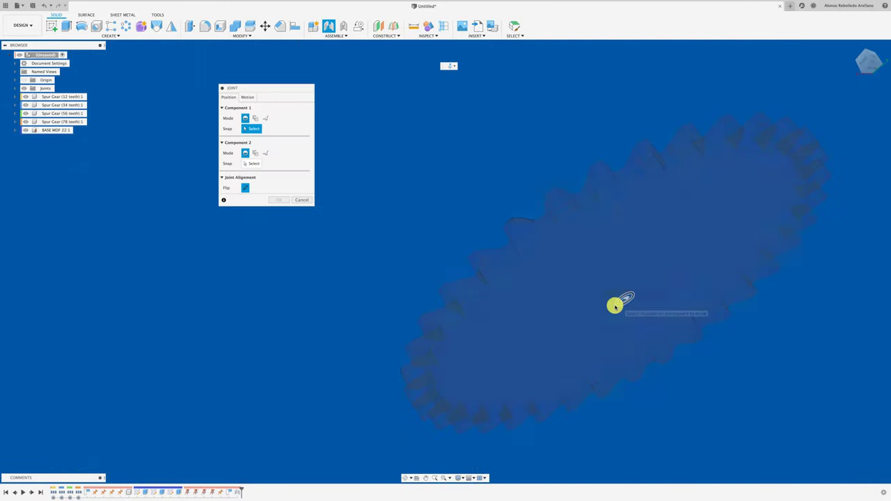
{"action": "scroll", "coordinate": [616, 304], "scroll_direction": "down", "scroll_amount": 3}
{"action": "left_click", "coordinate": [423, 351]}
{"action": "left_click", "coordinate": [300, 245]}
Step: Joint the 56-tooth gear's hub onto its plate pin
{"action": "key", "text": "j"}
{"action": "scroll", "coordinate": [370, 189], "scroll_direction": "up", "scroll_amount": 5}
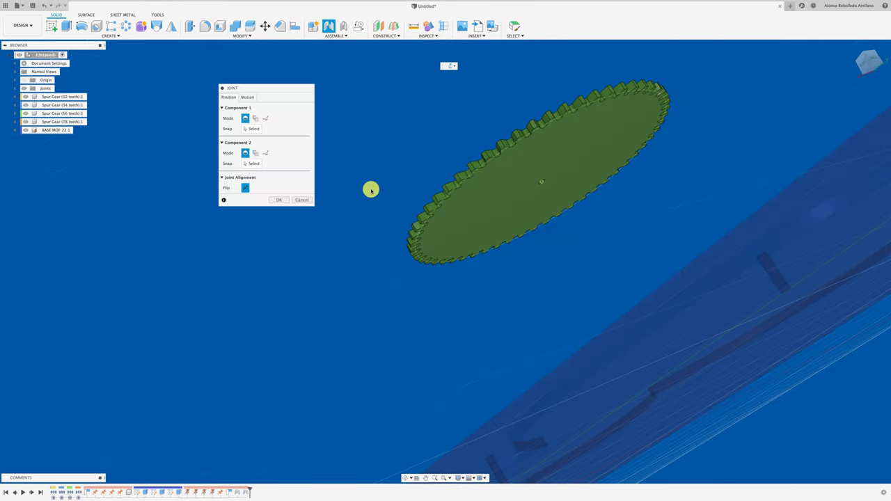
{"action": "left_click", "coordinate": [539, 177]}
{"action": "scroll", "coordinate": [471, 362], "scroll_direction": "down", "scroll_amount": 5}
{"action": "scroll", "coordinate": [442, 342], "scroll_direction": "up", "scroll_amount": 4}
{"action": "left_click", "coordinate": [442, 343]}
{"action": "scroll", "coordinate": [441, 258], "scroll_direction": "down", "scroll_amount": 5}
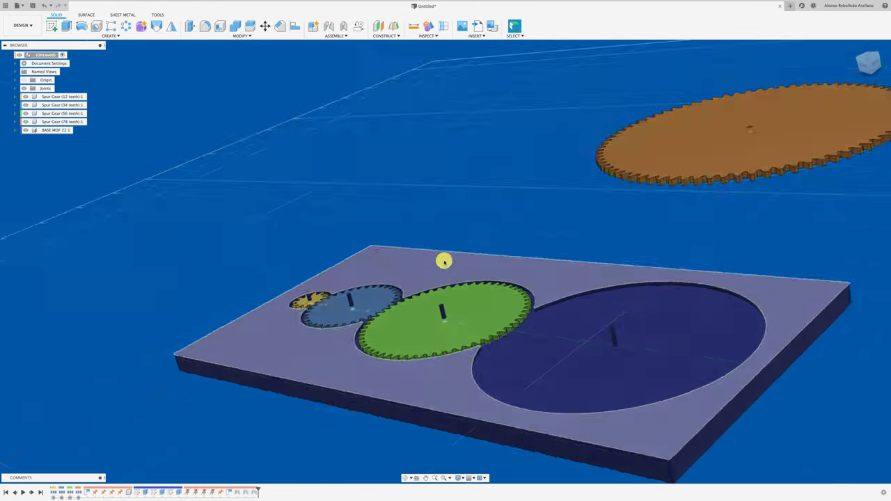
Step: Joint the 78-tooth gear's hub to its plate pin
{"action": "key", "text": "j"}
{"action": "scroll", "coordinate": [654, 352], "scroll_direction": "up", "scroll_amount": 5}
{"action": "left_click", "coordinate": [588, 266]}
{"action": "scroll", "coordinate": [542, 269], "scroll_direction": "up", "scroll_amount": 3}
{"action": "scroll", "coordinate": [542, 269], "scroll_direction": "down", "scroll_amount": 4}
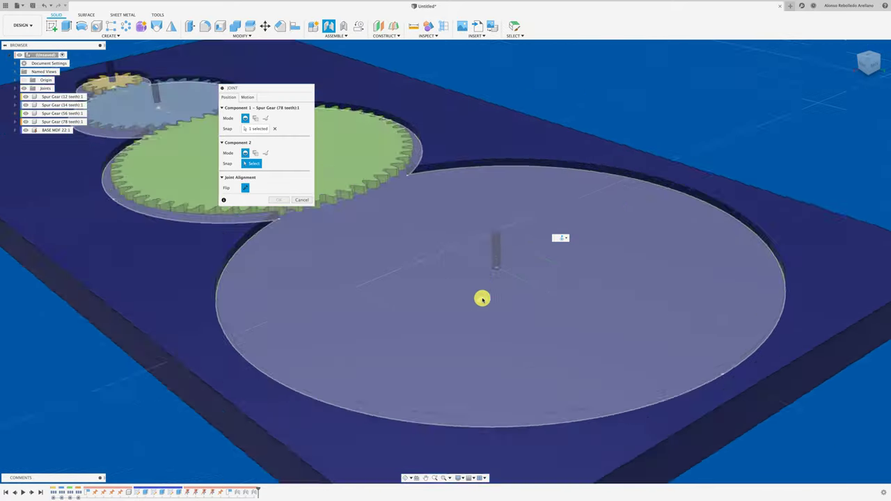
{"action": "scroll", "coordinate": [481, 298], "scroll_direction": "up", "scroll_amount": 4}
{"action": "left_click", "coordinate": [474, 227]}
{"action": "left_click", "coordinate": [284, 242]}
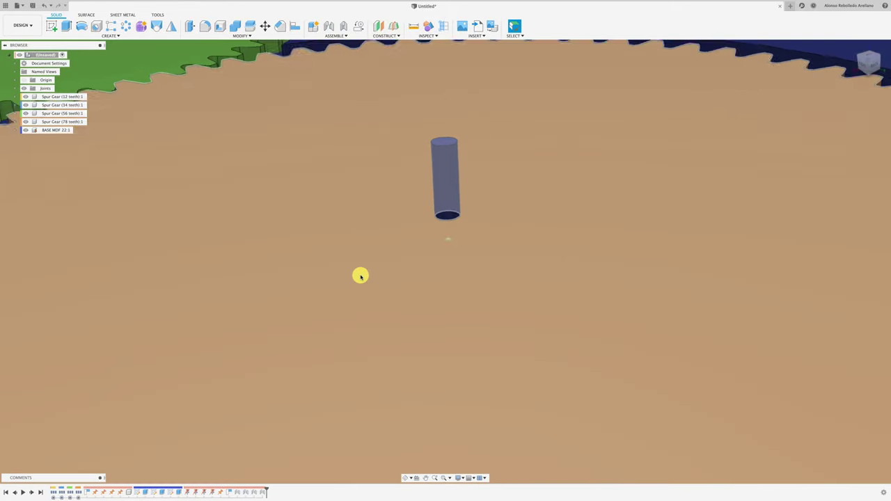
{"action": "scroll", "coordinate": [360, 274], "scroll_direction": "down", "scroll_amount": 5}
{"action": "scroll", "coordinate": [359, 274], "scroll_direction": "down", "scroll_amount": 3}
Step: Activate the 12-tooth gear component and start a sketch on its face
{"action": "middle_click_drag", "start_coordinate": [548, 192], "coordinate": [874, 63], "text": "shift"}
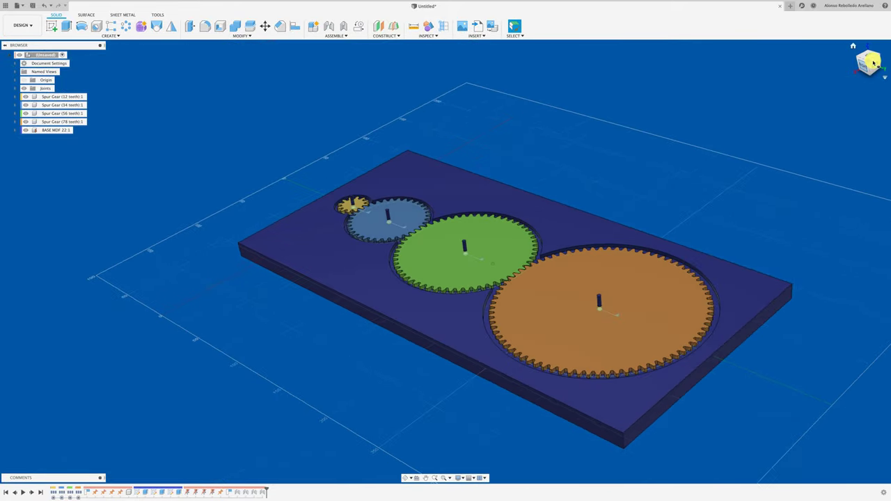
{"action": "left_click", "coordinate": [870, 57]}
{"action": "middle_click_drag", "start_coordinate": [359, 253], "coordinate": [359, 254], "text": "shift"}
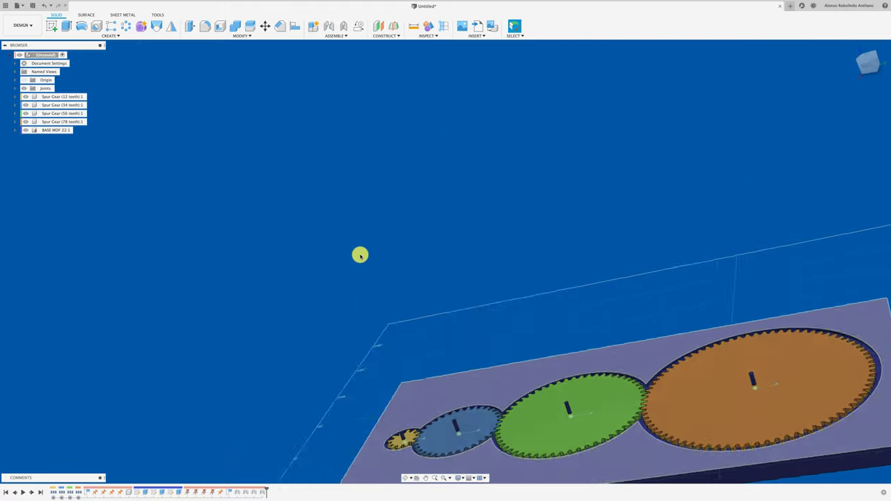
{"action": "scroll", "coordinate": [353, 298], "scroll_direction": "up", "scroll_amount": 3}
{"action": "middle_click_drag", "start_coordinate": [354, 298], "coordinate": [360, 294], "text": "shift"}
{"action": "scroll", "coordinate": [360, 294], "scroll_direction": "up", "scroll_amount": 5}
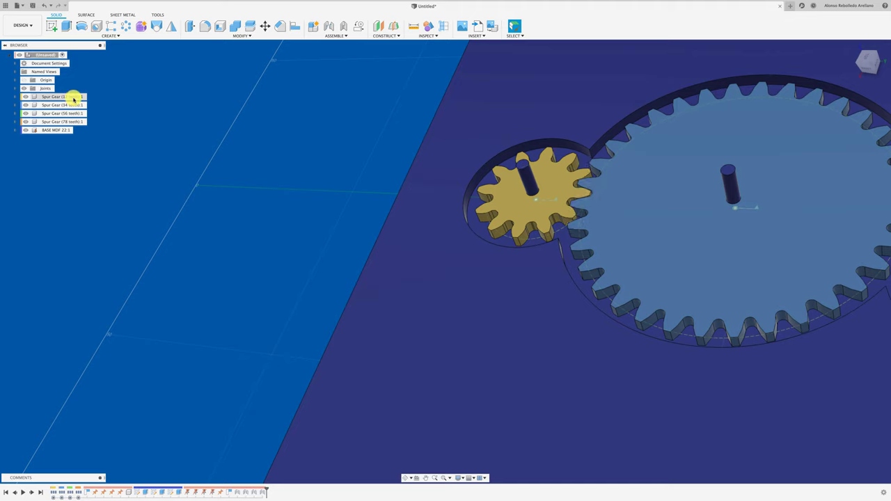
{"action": "left_click", "coordinate": [85, 97]}
{"action": "left_click", "coordinate": [92, 97]}
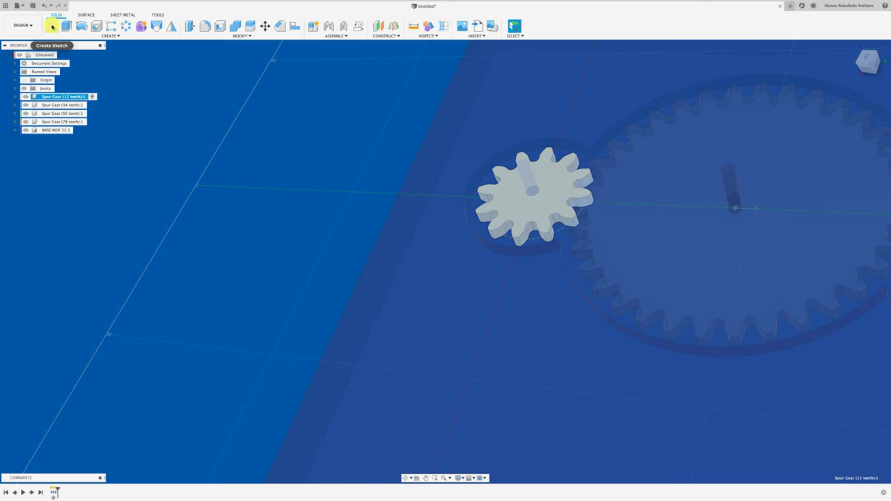
{"action": "left_click", "coordinate": [509, 204]}
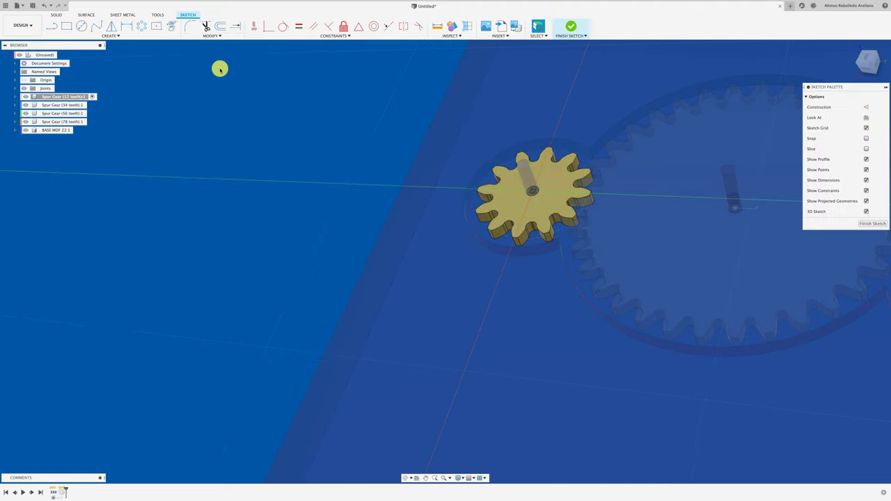
Step: Draw a circle at the gear hub and extrude it into a 30.50 mm shaft
{"action": "left_click", "coordinate": [81, 25]}
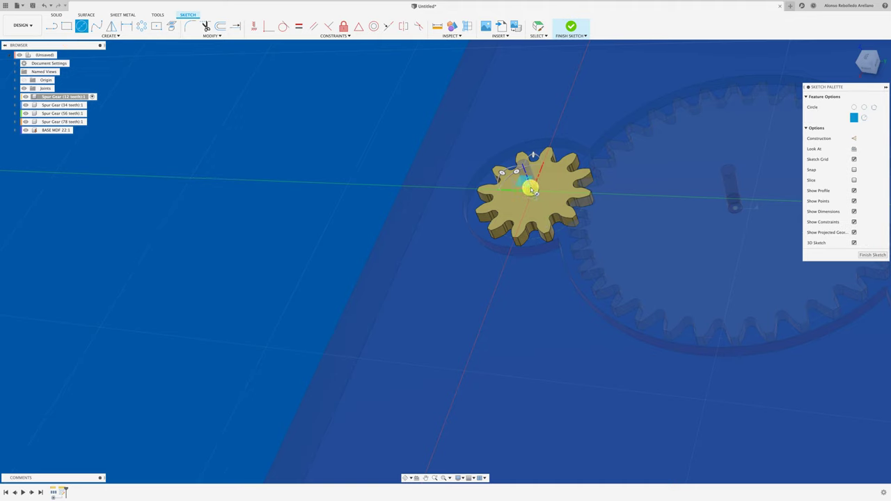
{"action": "left_click", "coordinate": [524, 209]}
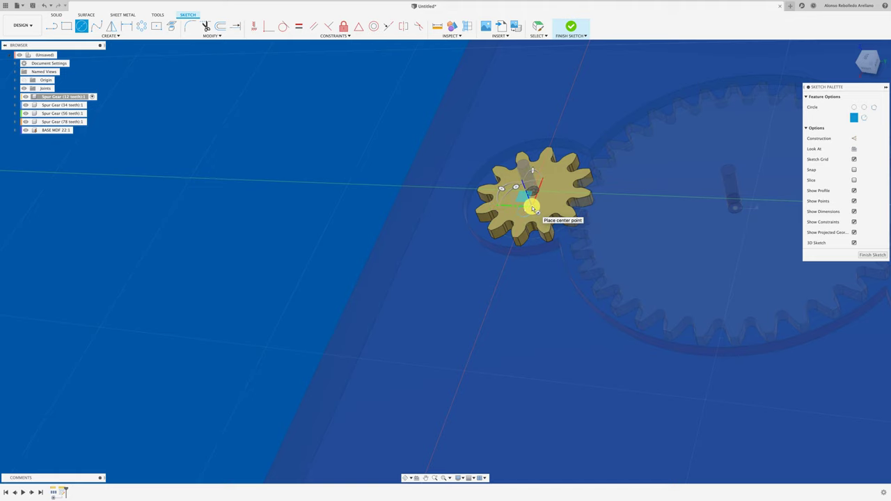
{"action": "key", "text": "e"}
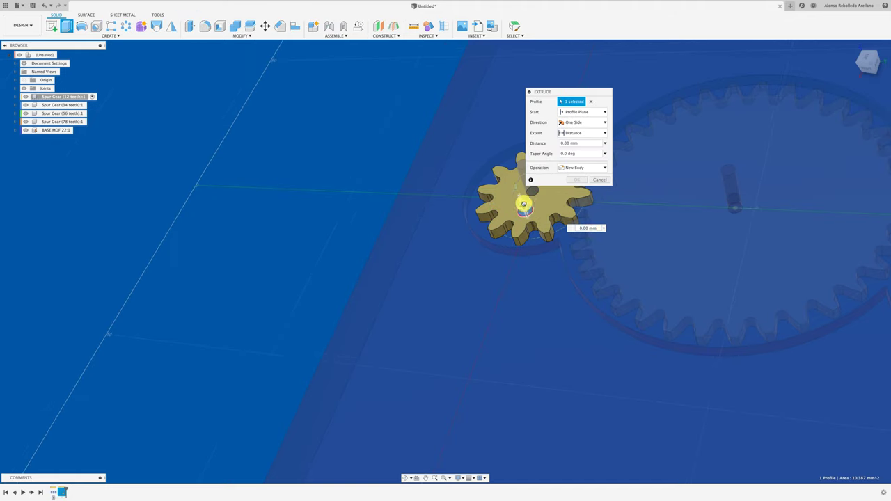
{"action": "left_click_drag", "start_coordinate": [523, 204], "coordinate": [457, 119]}
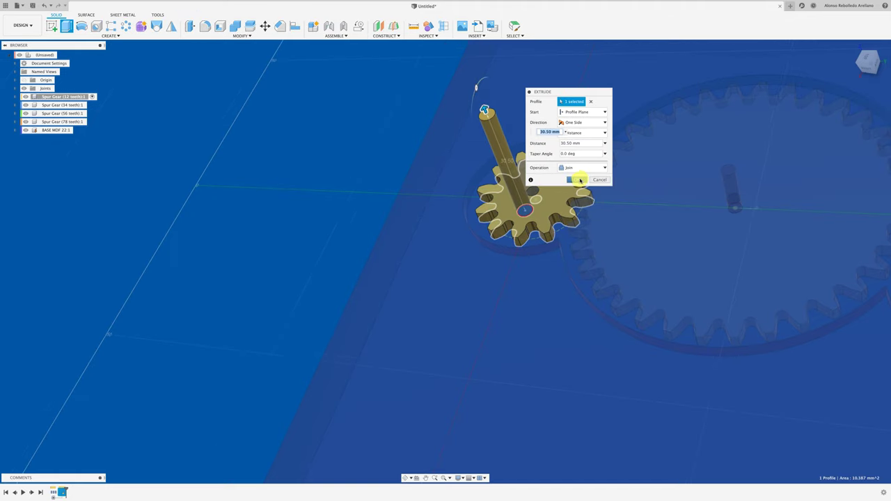
{"action": "left_click", "coordinate": [576, 180]}
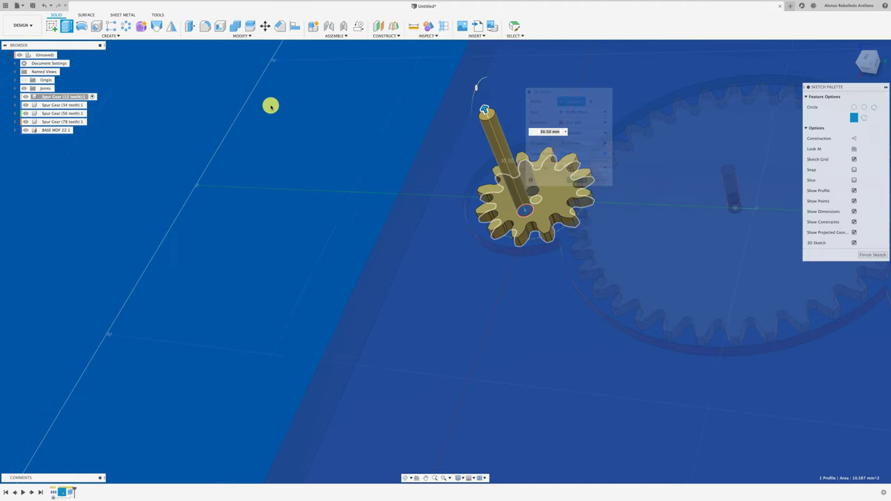
Step: Fillet the shaft's top edge with a 0.75 mm radius
{"action": "left_click", "coordinate": [208, 29]}
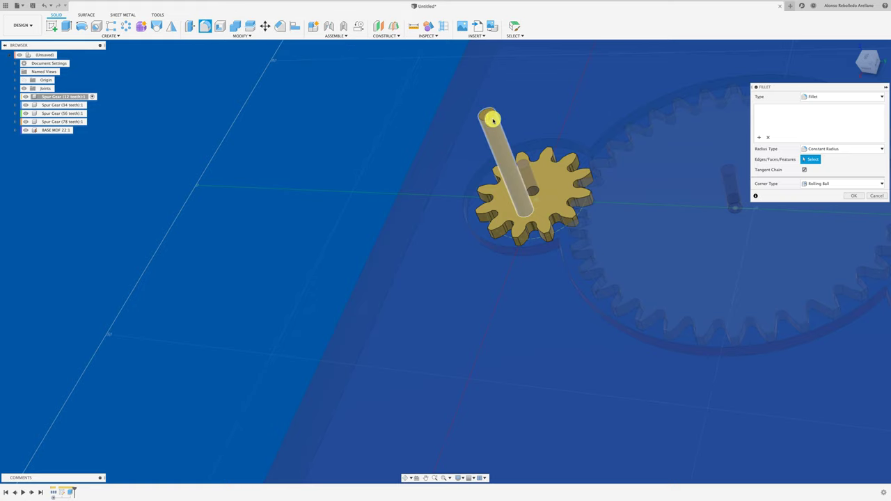
{"action": "left_click", "coordinate": [492, 117]}
{"action": "left_click_drag", "start_coordinate": [492, 117], "coordinate": [503, 124]}
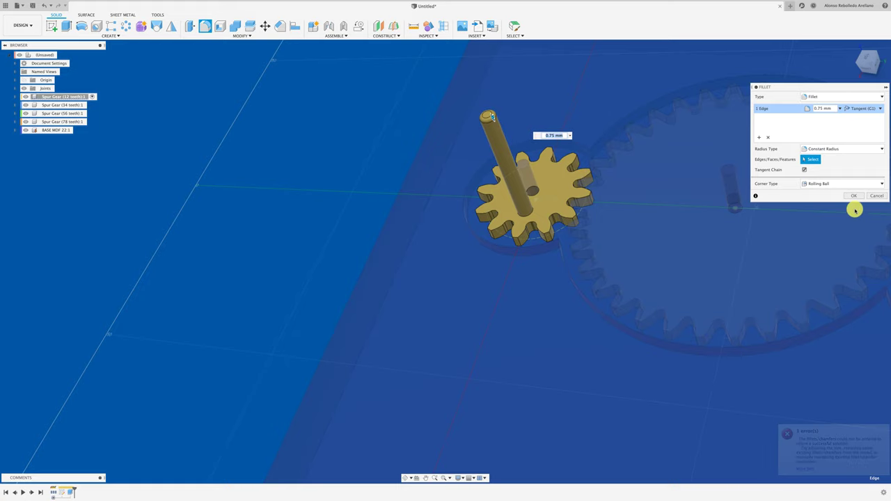
{"action": "left_click", "coordinate": [853, 195]}
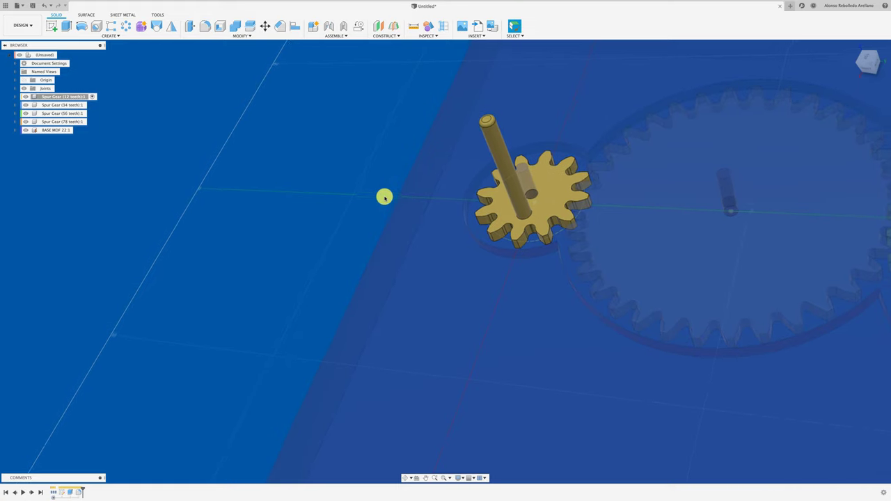
{"action": "scroll", "coordinate": [385, 197], "scroll_direction": "down", "scroll_amount": 5}
{"action": "scroll", "coordinate": [385, 197], "scroll_direction": "down", "scroll_amount": 5}
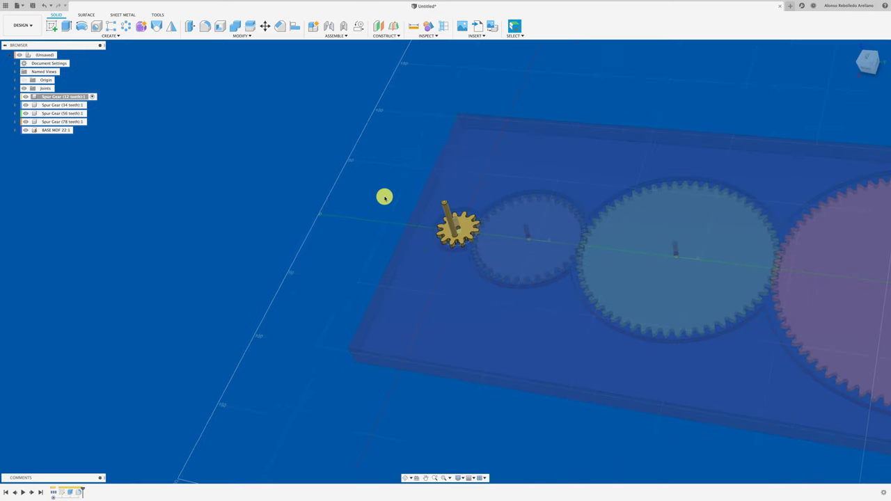
Step: Activate the root assembly and drag the small 12-tooth gear to test its rotation
{"action": "left_click", "coordinate": [62, 55]}
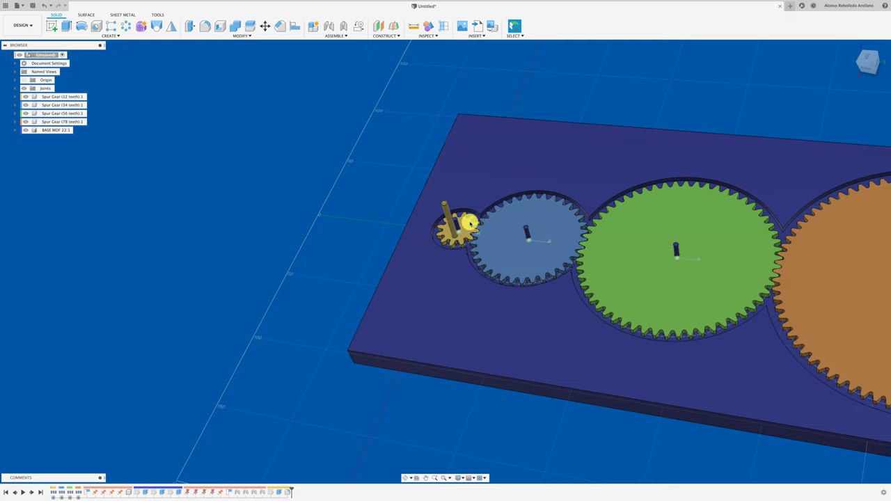
{"action": "left_click_drag", "start_coordinate": [465, 213], "coordinate": [463, 224]}
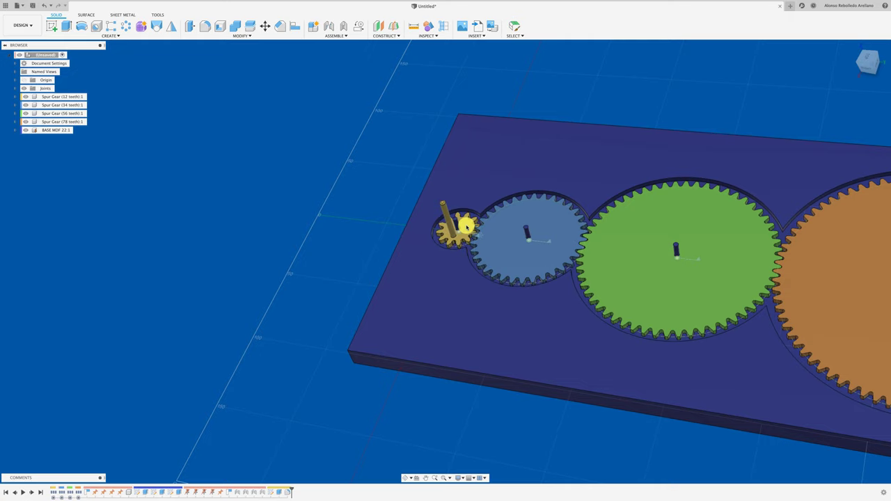
{"action": "scroll", "coordinate": [469, 239], "scroll_direction": "up", "scroll_amount": 3}
{"action": "scroll", "coordinate": [509, 264], "scroll_direction": "up", "scroll_amount": 3}
{"action": "scroll", "coordinate": [509, 264], "scroll_direction": "up", "scroll_amount": 2}
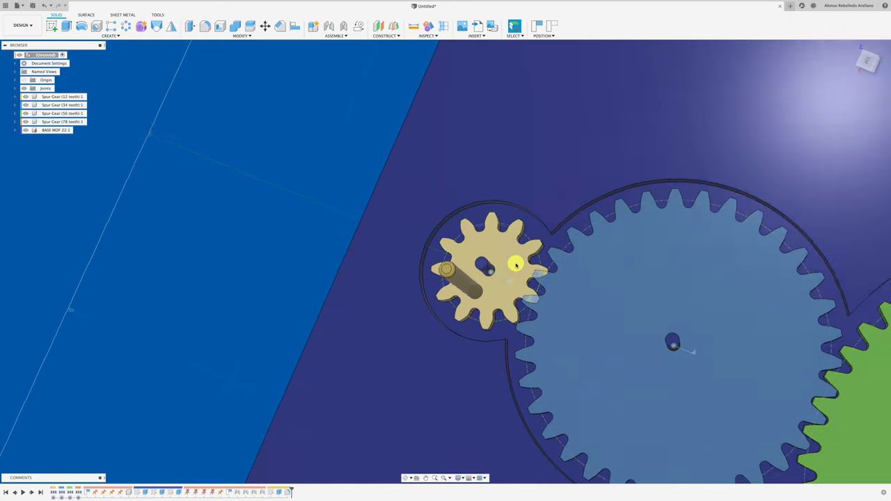
{"action": "left_click_drag", "start_coordinate": [517, 260], "coordinate": [510, 291]}
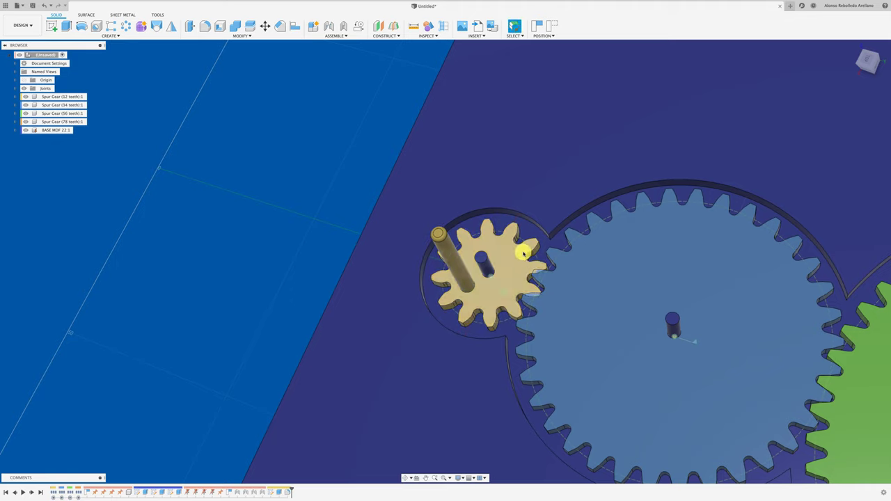
{"action": "left_click_drag", "start_coordinate": [524, 252], "coordinate": [506, 286]}
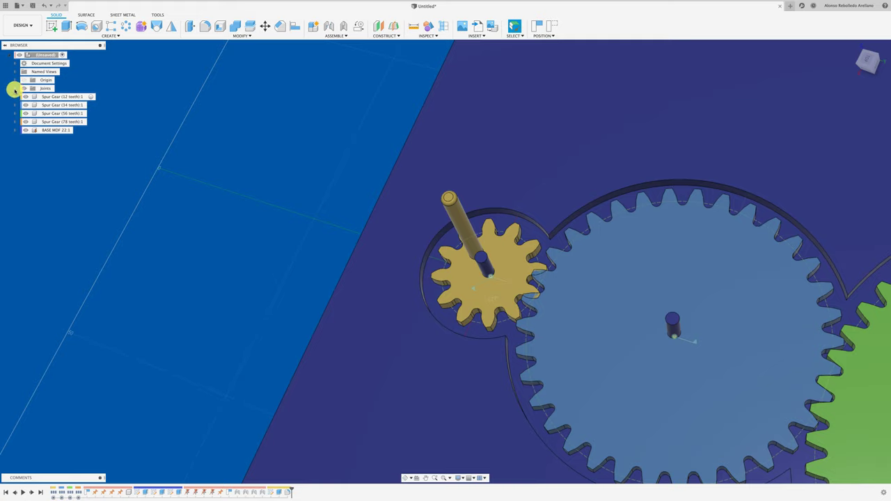
Step: Return joint Rev1 to its home position and view the assembly from the top
{"action": "left_click", "coordinate": [15, 88]}
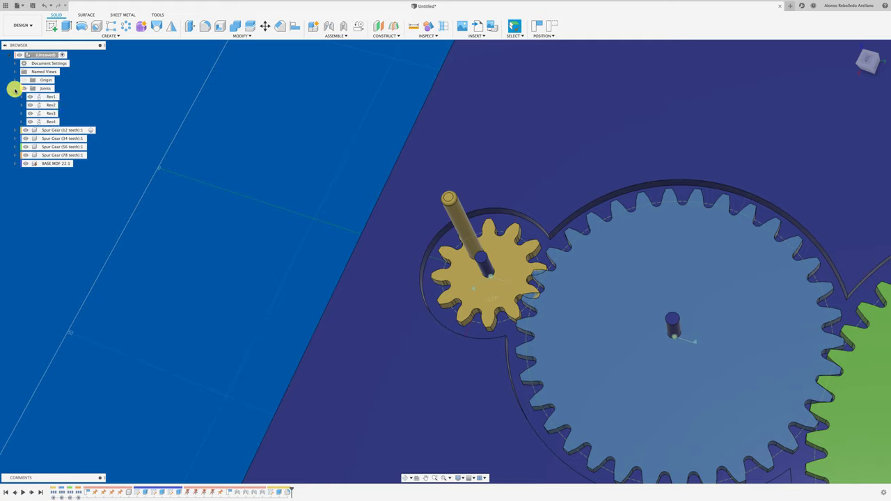
{"action": "right_click", "coordinate": [49, 97]}
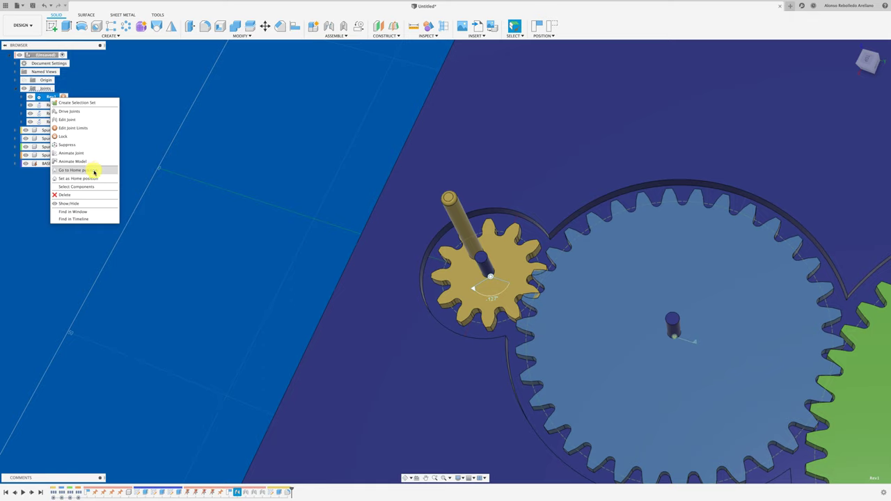
{"action": "left_click", "coordinate": [94, 171]}
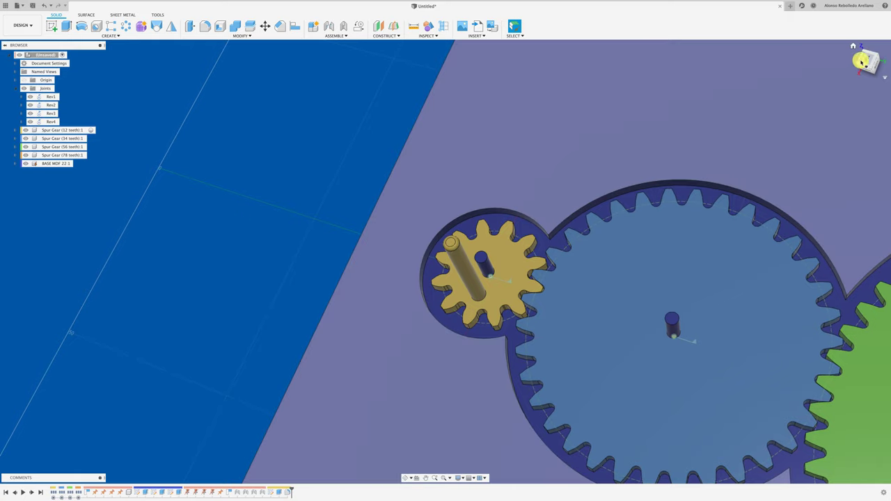
{"action": "left_click", "coordinate": [861, 61]}
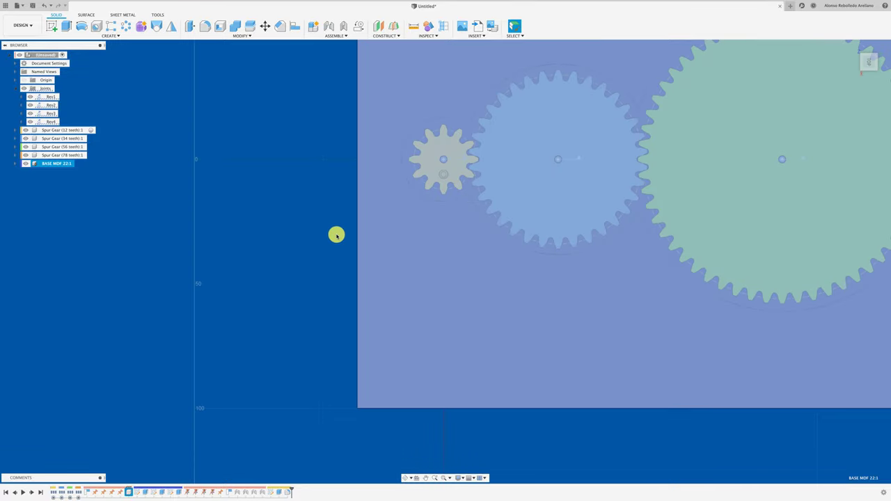
Step: Hide the BASE MDF plate and zoom in on the small gear's mesh
{"action": "left_click", "coordinate": [337, 235]}
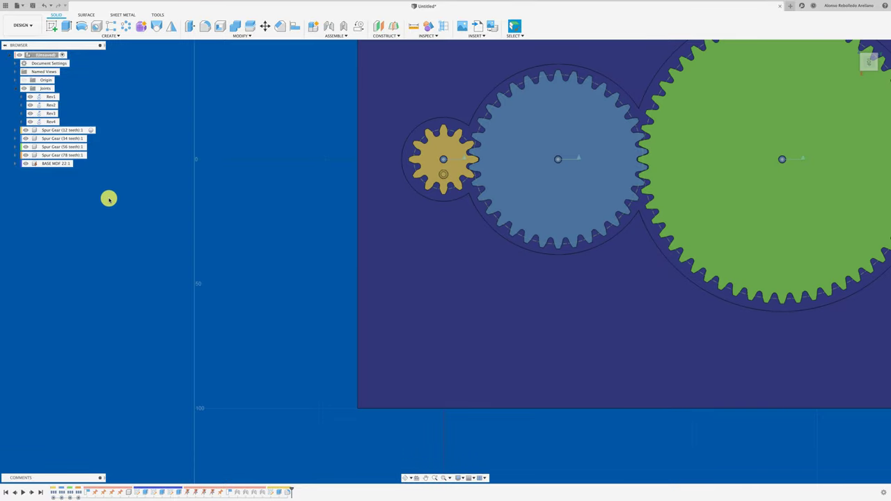
{"action": "left_click", "coordinate": [26, 163]}
{"action": "scroll", "coordinate": [459, 128], "scroll_direction": "up", "scroll_amount": 5}
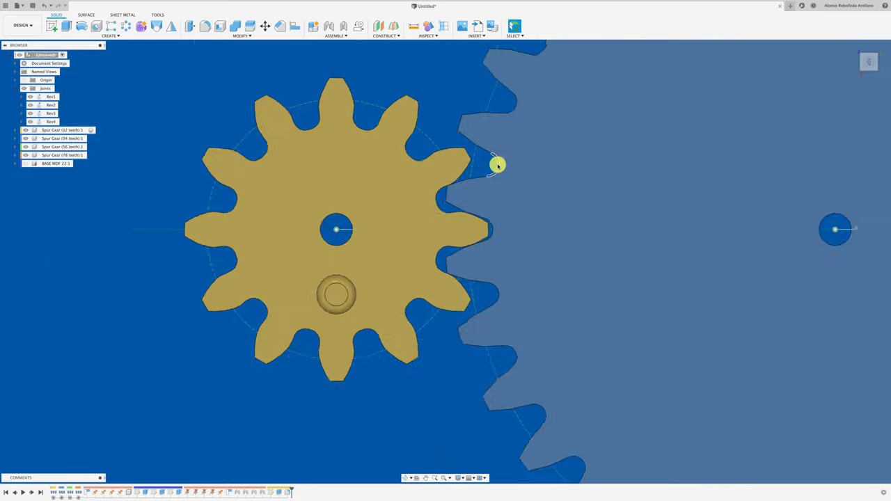
{"action": "scroll", "coordinate": [497, 163], "scroll_direction": "up", "scroll_amount": 5}
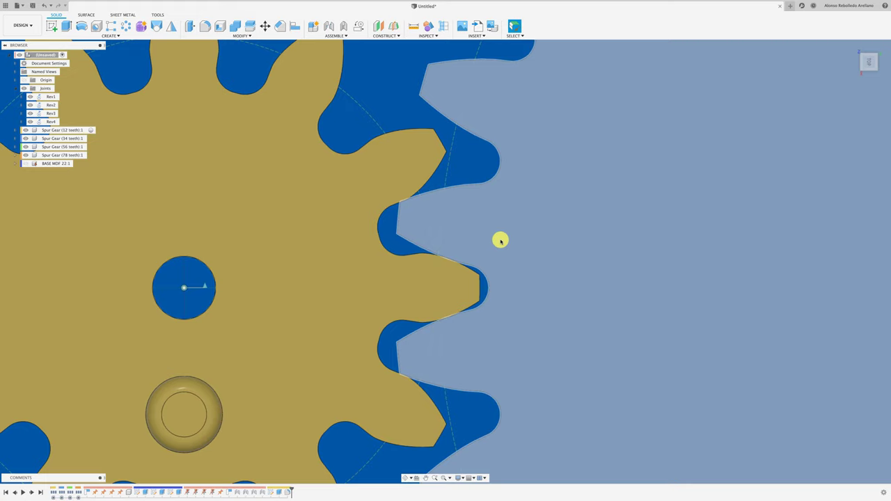
{"action": "left_click_drag", "start_coordinate": [500, 241], "coordinate": [503, 239]}
Step: Pan and zoom along the train to inspect the green and brown gear meshes
{"action": "scroll", "coordinate": [501, 238], "scroll_direction": "down", "scroll_amount": 5}
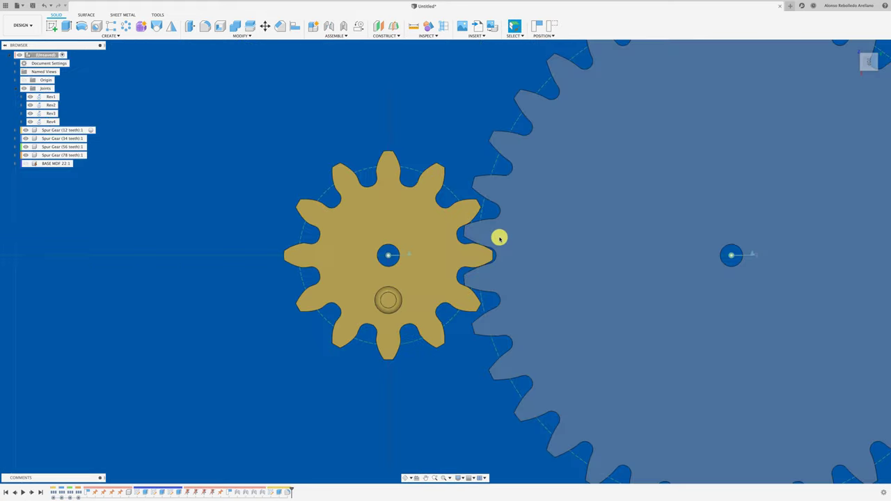
{"action": "middle_click_drag", "start_coordinate": [553, 224], "coordinate": [135, 187]}
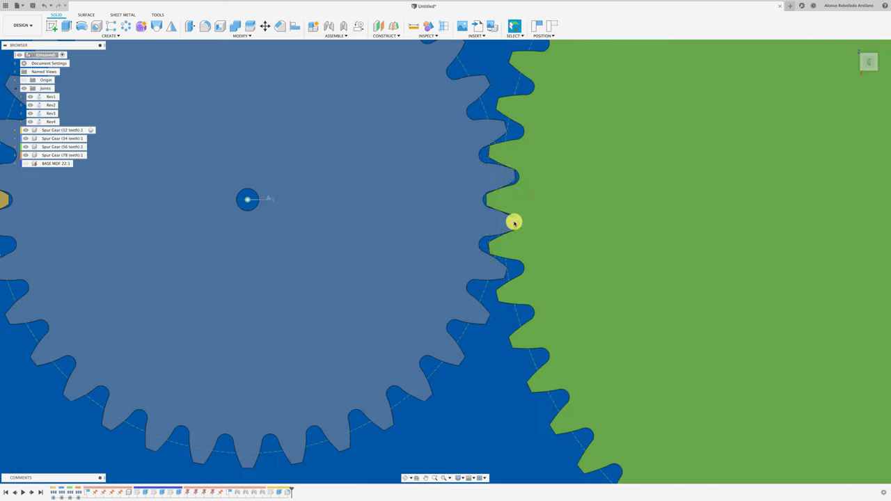
{"action": "scroll", "coordinate": [549, 183], "scroll_direction": "up", "scroll_amount": 2}
{"action": "scroll", "coordinate": [549, 198], "scroll_direction": "up", "scroll_amount": 2}
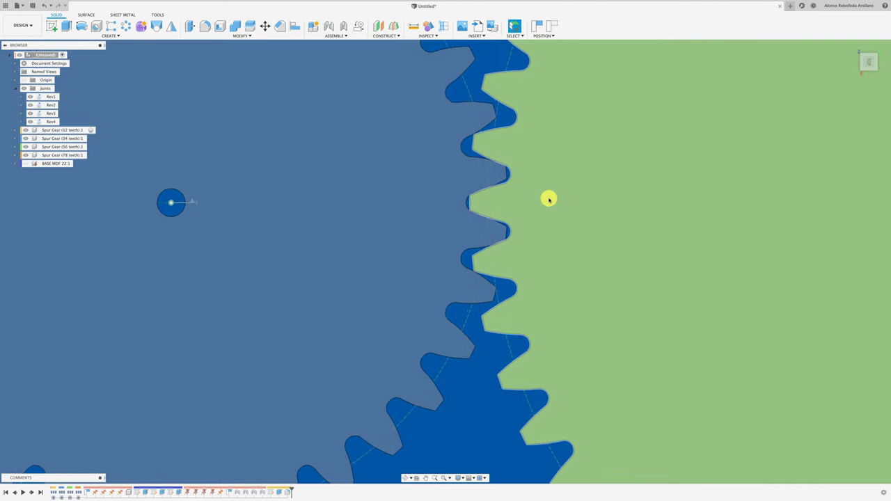
{"action": "scroll", "coordinate": [549, 200], "scroll_direction": "up", "scroll_amount": 2}
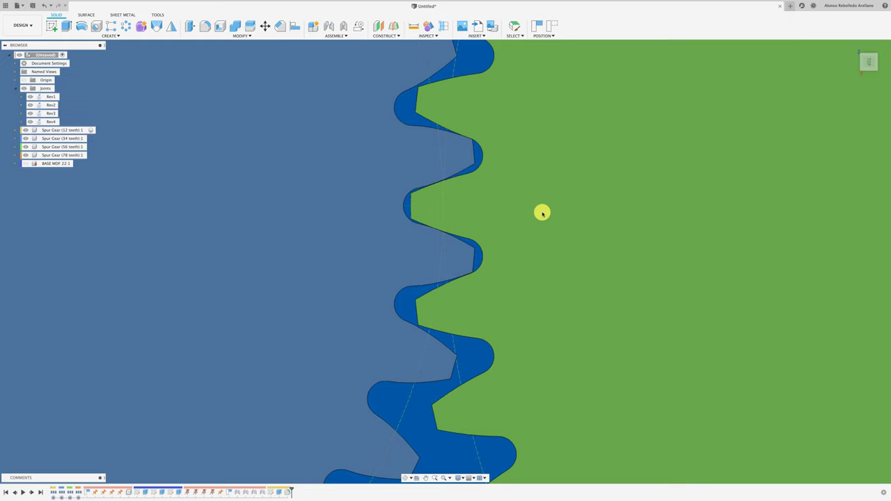
{"action": "scroll", "coordinate": [487, 206], "scroll_direction": "down", "scroll_amount": 2}
{"action": "scroll", "coordinate": [487, 205], "scroll_direction": "down", "scroll_amount": 3}
{"action": "scroll", "coordinate": [507, 210], "scroll_direction": "down", "scroll_amount": 1}
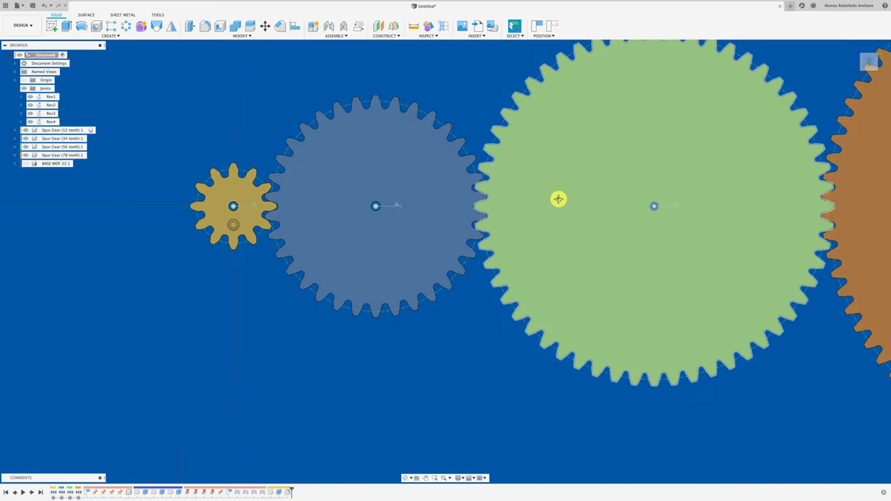
{"action": "middle_click_drag", "start_coordinate": [558, 199], "coordinate": [330, 215]}
{"action": "scroll", "coordinate": [554, 217], "scroll_direction": "up", "scroll_amount": 5}
{"action": "scroll", "coordinate": [749, 229], "scroll_direction": "up", "scroll_amount": 1}
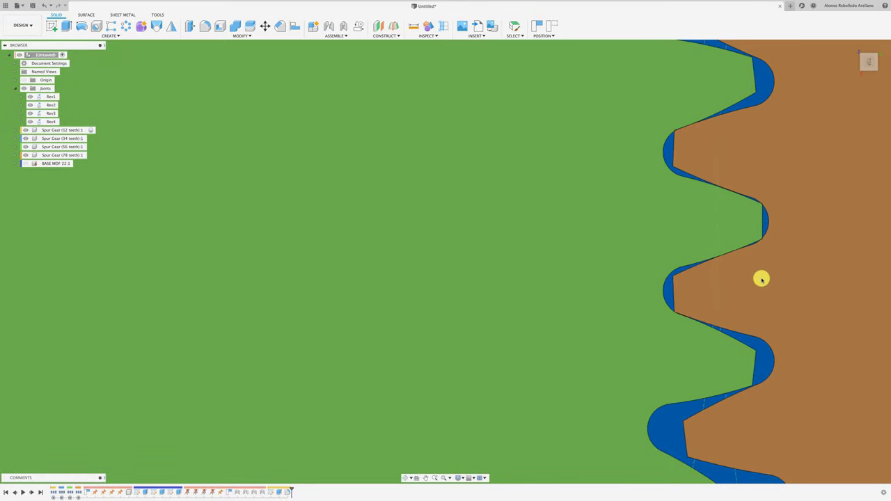
{"action": "scroll", "coordinate": [485, 250], "scroll_direction": "down", "scroll_amount": 2}
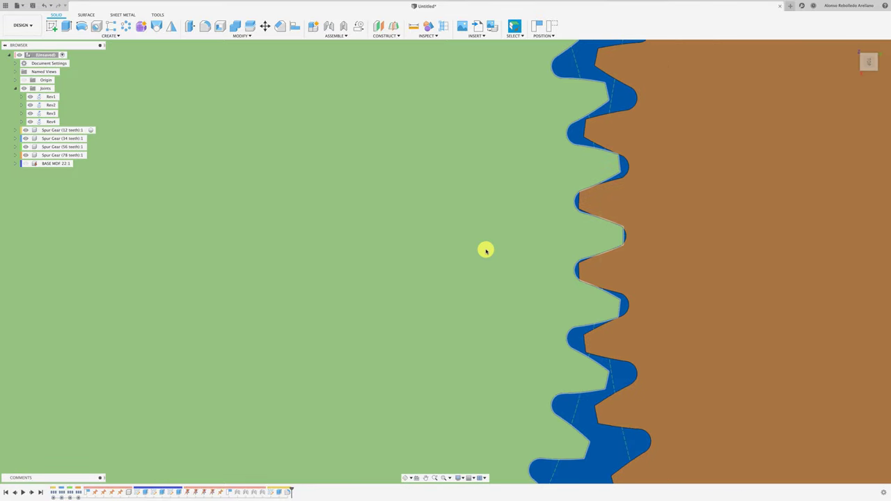
{"action": "scroll", "coordinate": [485, 250], "scroll_direction": "down", "scroll_amount": 2}
{"action": "scroll", "coordinate": [485, 250], "scroll_direction": "down", "scroll_amount": 4}
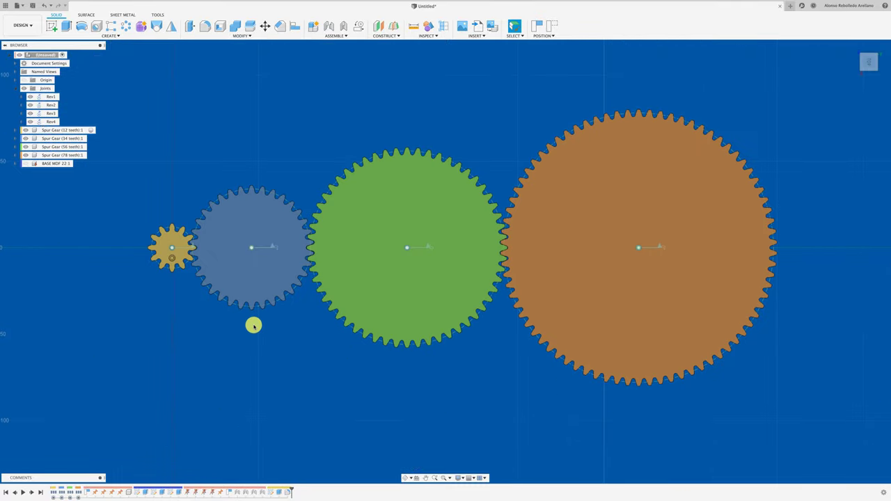
Step: Orbit to a perspective view and recentre the gear train
{"action": "mouse_move", "coordinate": [253, 325]}
{"action": "middle_mouse_down"}
{"action": "mouse_move", "coordinate": [364, 327]}
{"action": "mouse_move", "coordinate": [338, 334]}
{"action": "middle_mouse_up"}
{"action": "scroll", "coordinate": [343, 336], "scroll_direction": "down", "scroll_amount": 2}
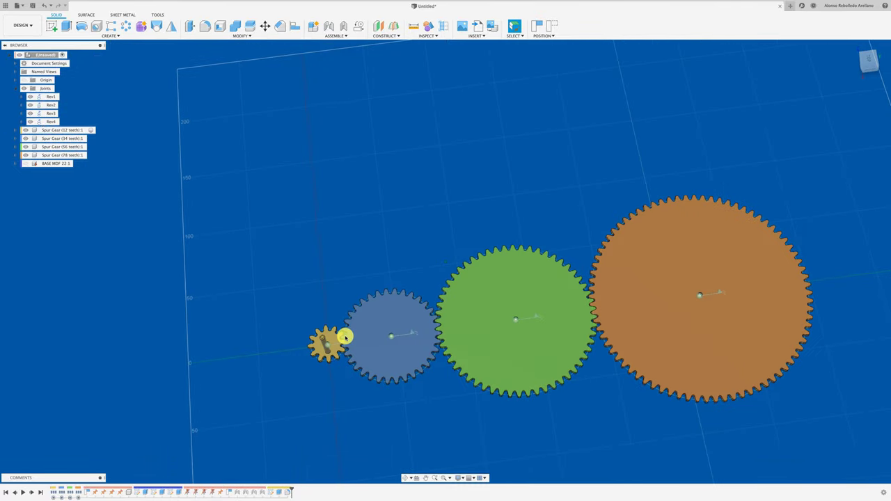
{"action": "scroll", "coordinate": [343, 330], "scroll_direction": "up", "scroll_amount": 4}
{"action": "scroll", "coordinate": [313, 276], "scroll_direction": "up", "scroll_amount": 2}
{"action": "scroll", "coordinate": [313, 276], "scroll_direction": "up", "scroll_amount": 3}
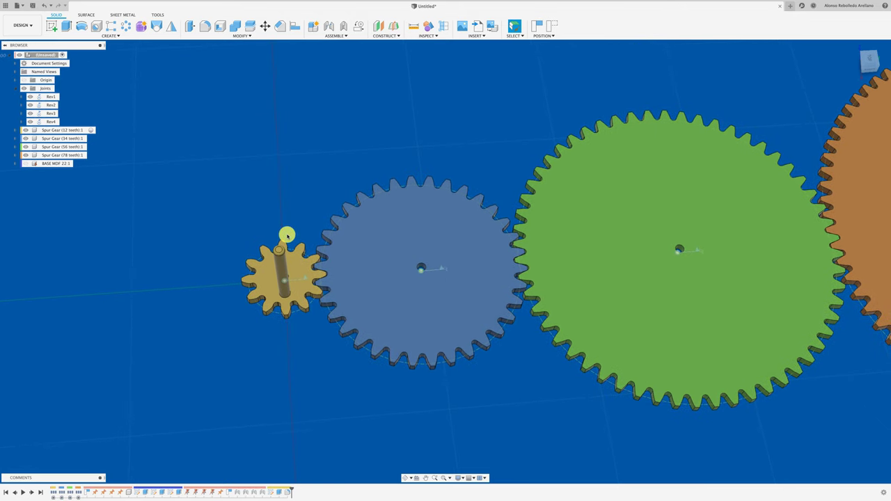
{"action": "middle_click_drag", "start_coordinate": [299, 173], "coordinate": [341, 148]}
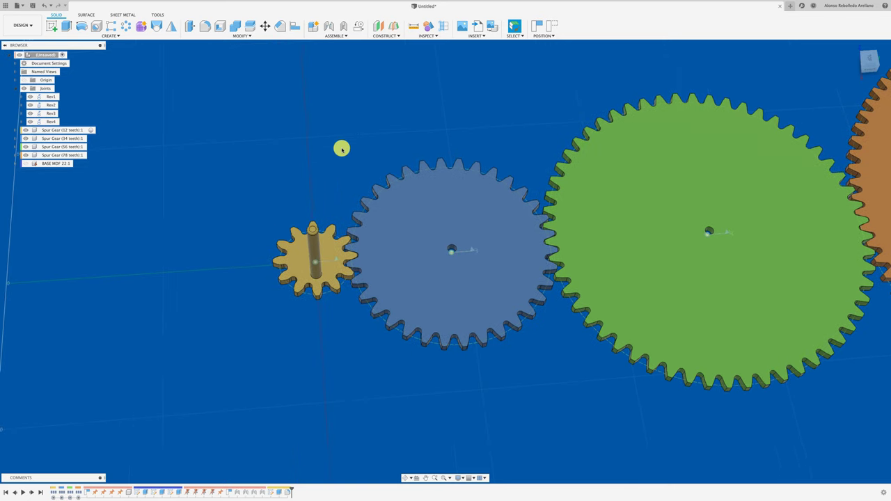
Step: Start a motion link without capturing positions, picking Rev1 and Rev2
{"action": "left_click", "coordinate": [341, 37]}
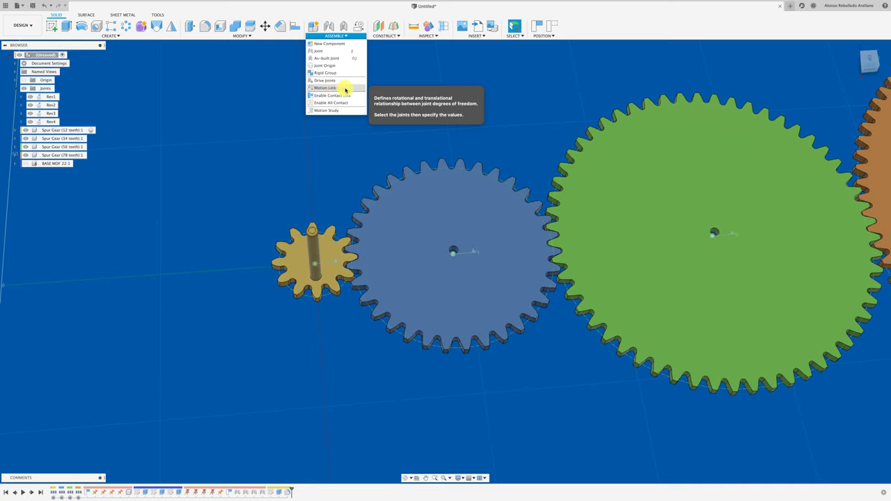
{"action": "left_click", "coordinate": [359, 28]}
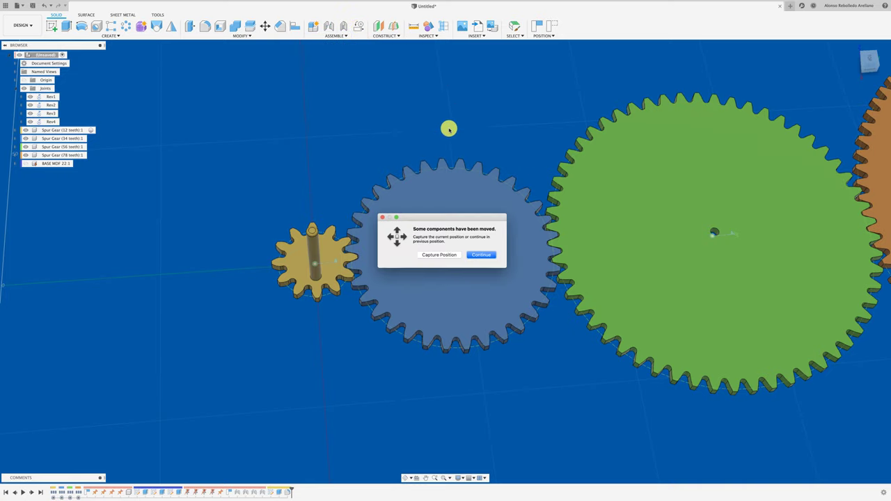
{"action": "left_click", "coordinate": [443, 254]}
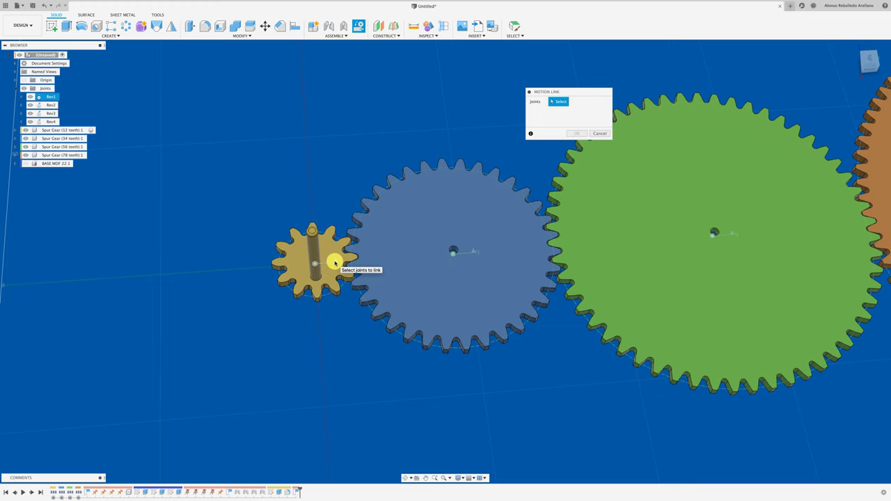
{"action": "left_click", "coordinate": [334, 262]}
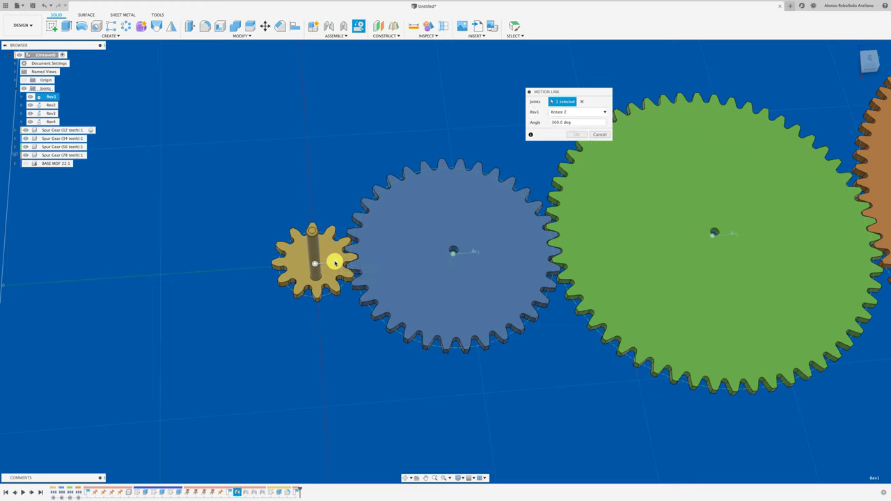
{"action": "left_click", "coordinate": [472, 252]}
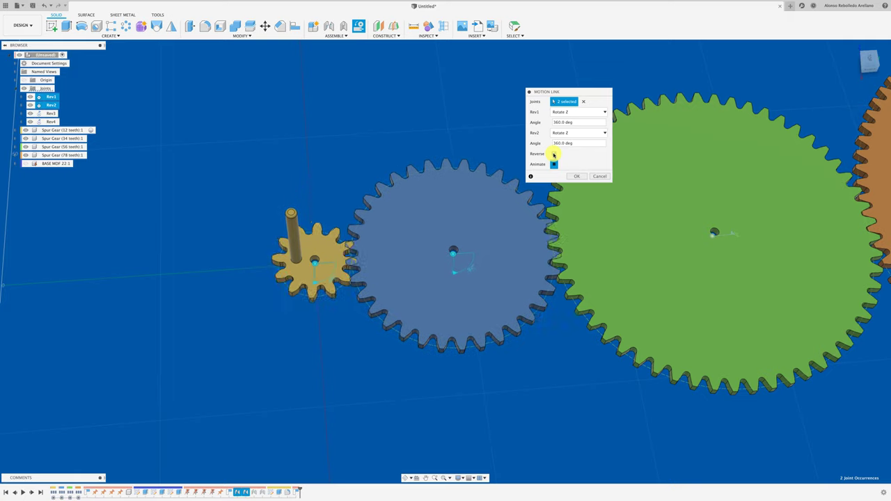
Step: Set Rev2's angle to 360*12/34 with Reverse checked and confirm Motion Link 5
{"action": "left_click", "coordinate": [553, 154]}
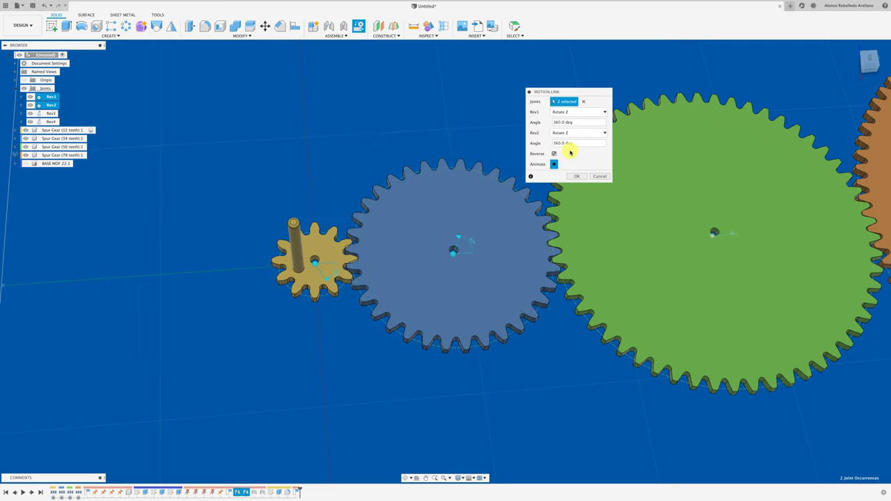
{"action": "left_click", "coordinate": [554, 164]}
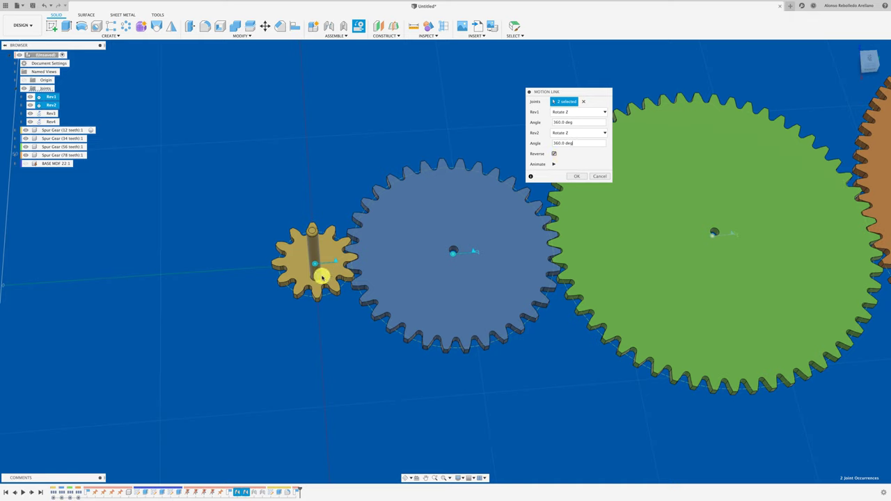
{"action": "left_click_drag", "start_coordinate": [581, 142], "coordinate": [529, 147]}
{"action": "type", "text": "360*12/34"}
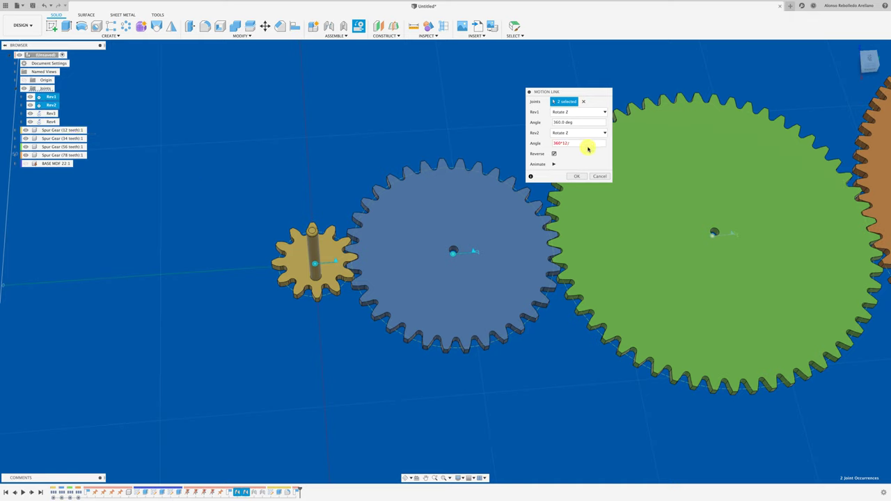
{"action": "left_click", "coordinate": [553, 165]}
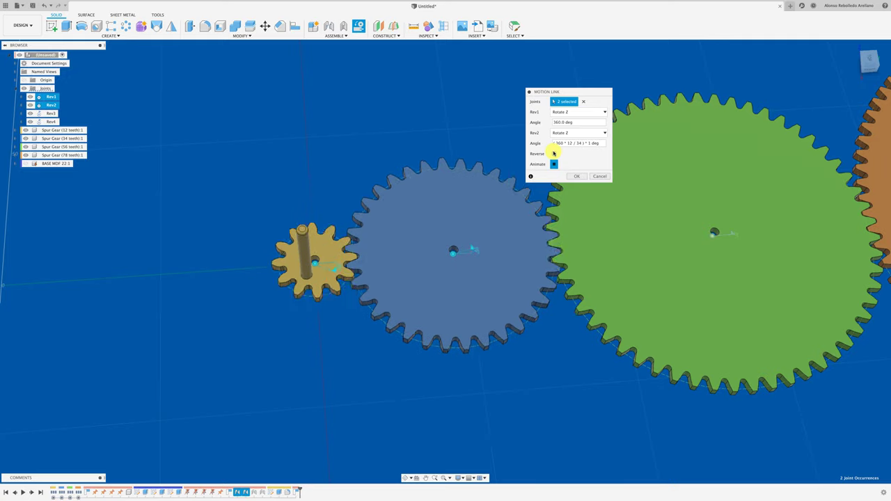
{"action": "left_click", "coordinate": [554, 153]}
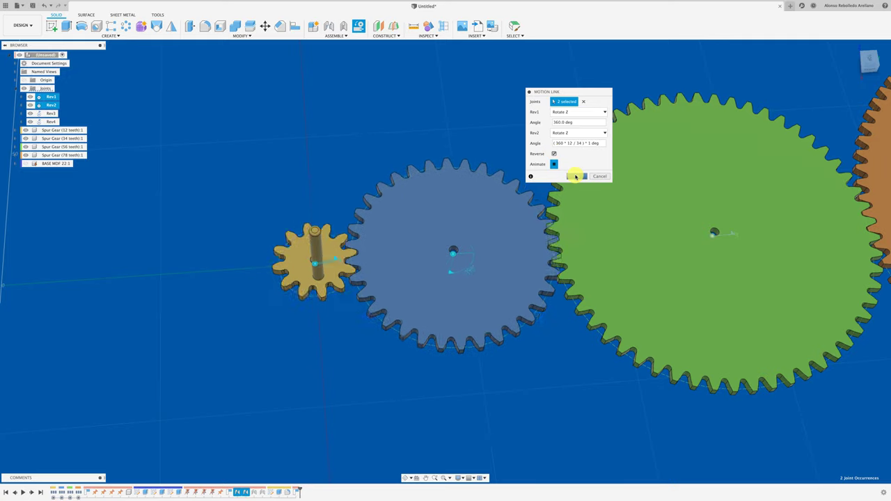
{"action": "left_click", "coordinate": [858, 66]}
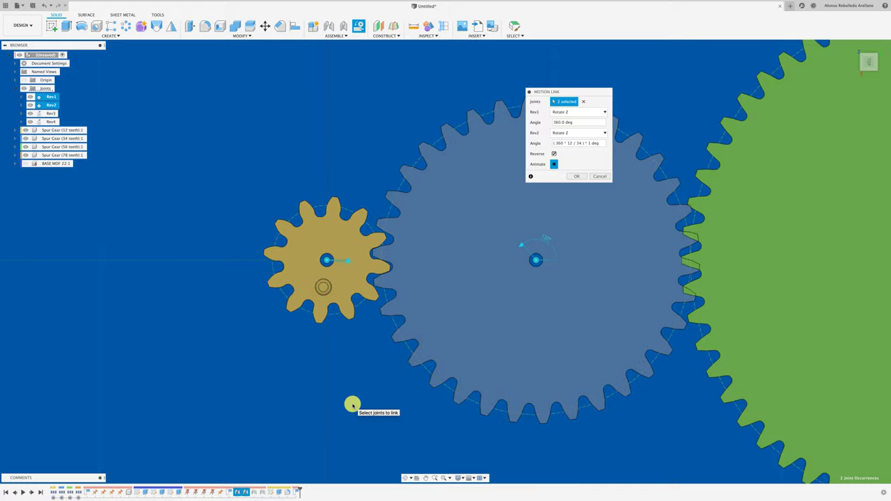
{"action": "left_click", "coordinate": [576, 176]}
Step: Turn the small gear to test the meshing, then orbit to a perspective view
{"action": "scroll", "coordinate": [342, 340], "scroll_direction": "up", "scroll_amount": 2}
{"action": "mouse_move", "coordinate": [346, 247]}
{"action": "left_mouse_down"}
{"action": "mouse_move", "coordinate": [336, 275]}
{"action": "mouse_move", "coordinate": [358, 234]}
{"action": "mouse_move", "coordinate": [338, 276]}
{"action": "mouse_move", "coordinate": [354, 205]}
{"action": "mouse_move", "coordinate": [352, 227]}
{"action": "mouse_move", "coordinate": [354, 216]}
{"action": "left_mouse_up"}
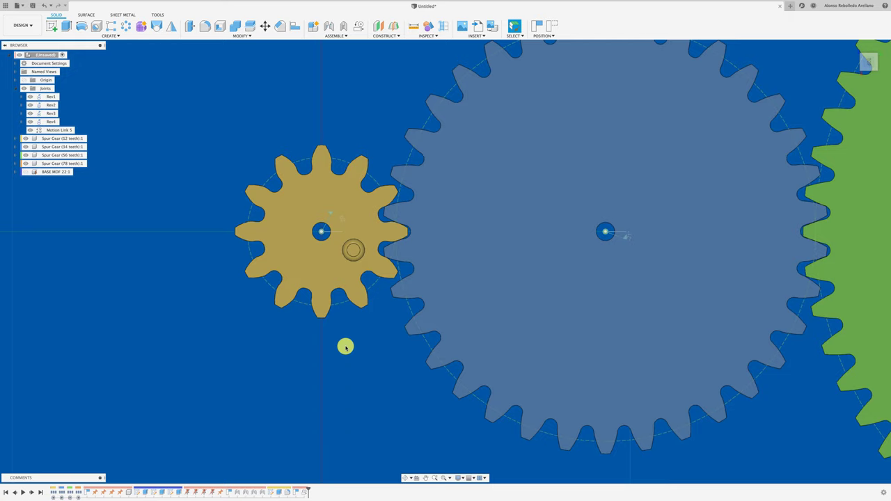
{"action": "scroll", "coordinate": [343, 343], "scroll_direction": "down", "scroll_amount": 1}
{"action": "scroll", "coordinate": [343, 344], "scroll_direction": "down", "scroll_amount": 5}
{"action": "middle_click_drag", "start_coordinate": [421, 220], "coordinate": [405, 126], "text": "shift"}
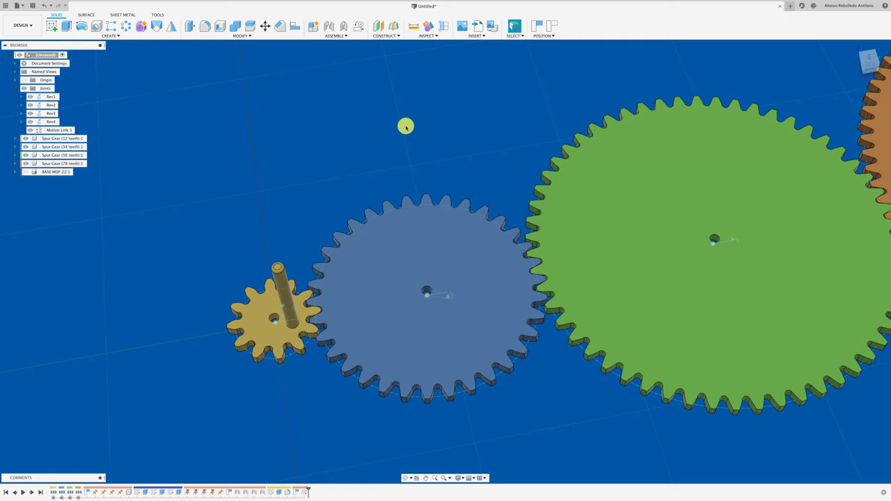
Step: Start another motion link with captured positions, picking Rev3 (56-tooth) and Rev2 (34-tooth)
{"action": "left_click", "coordinate": [358, 25]}
{"action": "left_click", "coordinate": [443, 256]}
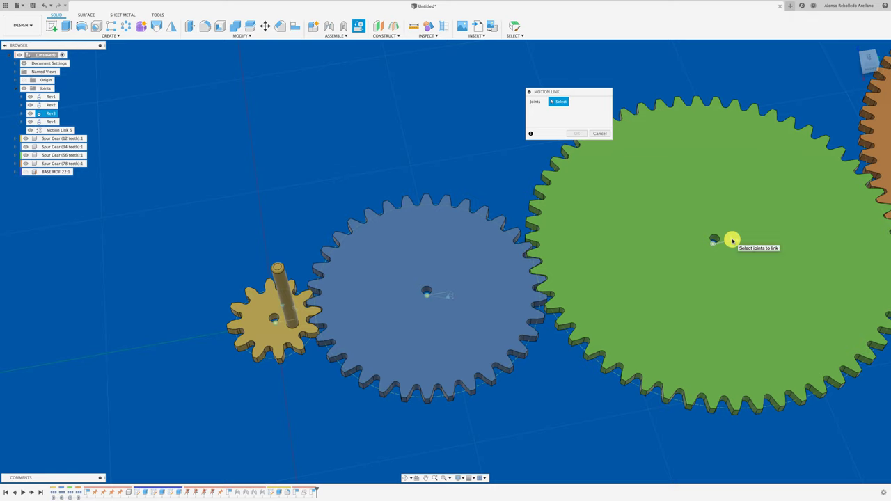
{"action": "left_click", "coordinate": [714, 240]}
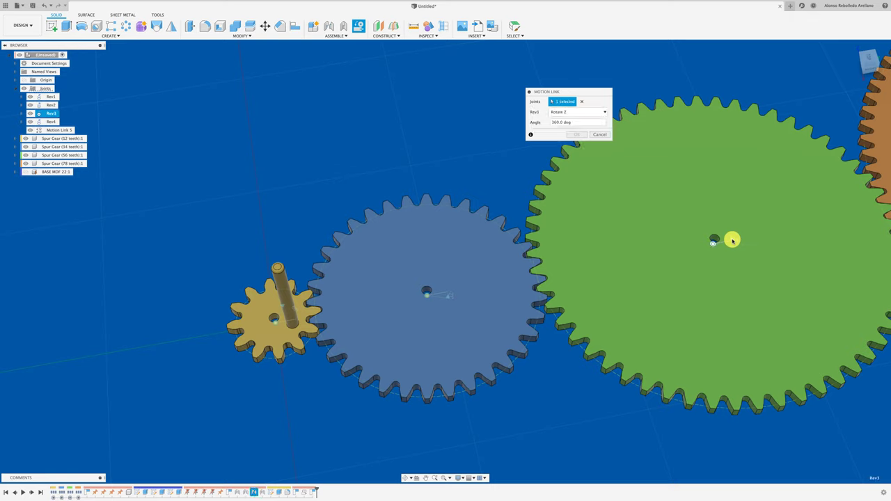
{"action": "left_click", "coordinate": [448, 296]}
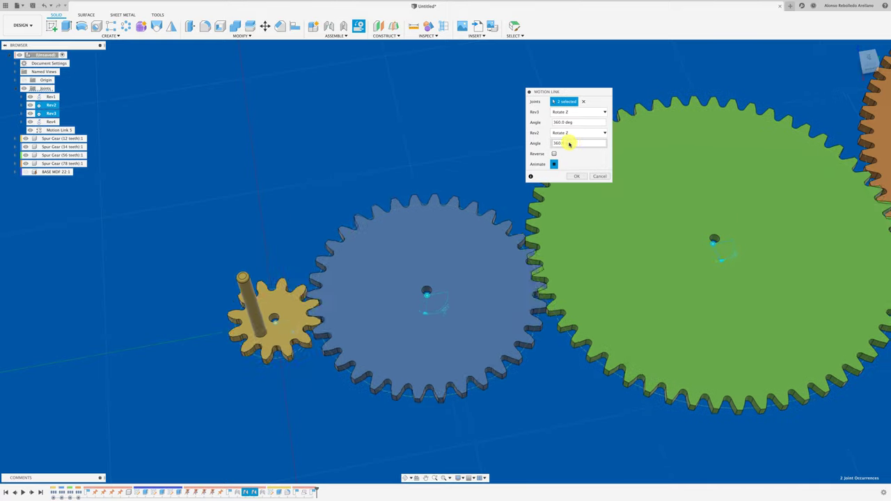
Step: Set Rev2's angle to 360*56/34 reversed, confirm Motion Link 6, and test by turning the small gear
{"action": "left_click", "coordinate": [554, 165]}
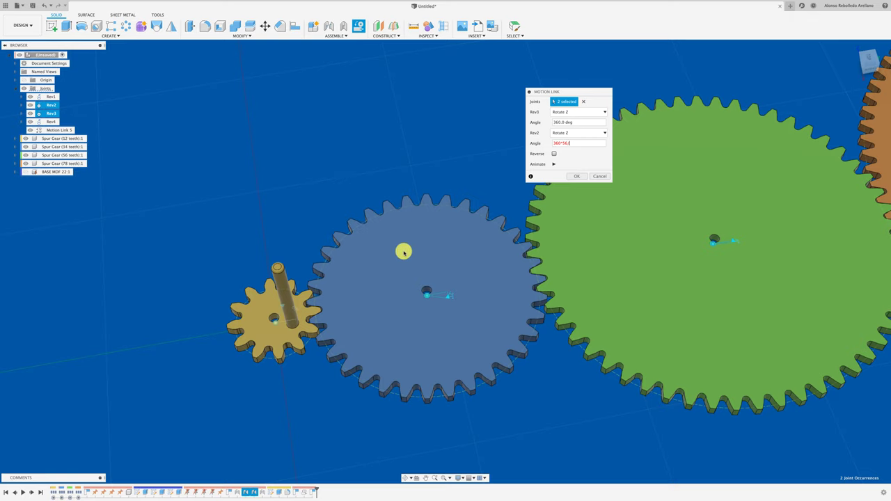
{"action": "scroll", "coordinate": [445, 221], "scroll_direction": "down", "scroll_amount": 5}
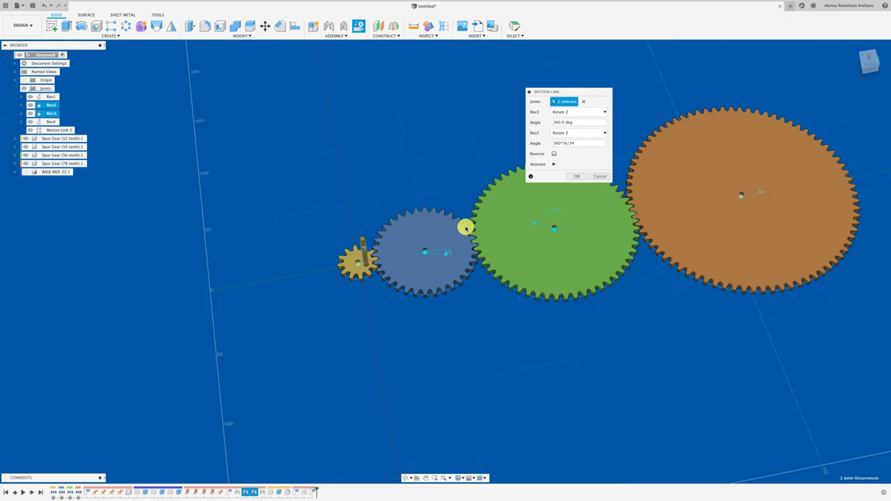
{"action": "left_click", "coordinate": [554, 164]}
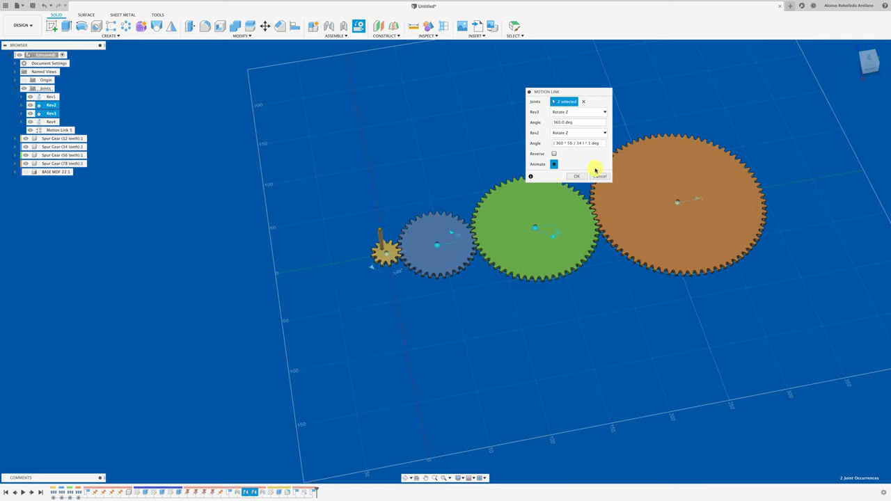
{"action": "left_click", "coordinate": [873, 57]}
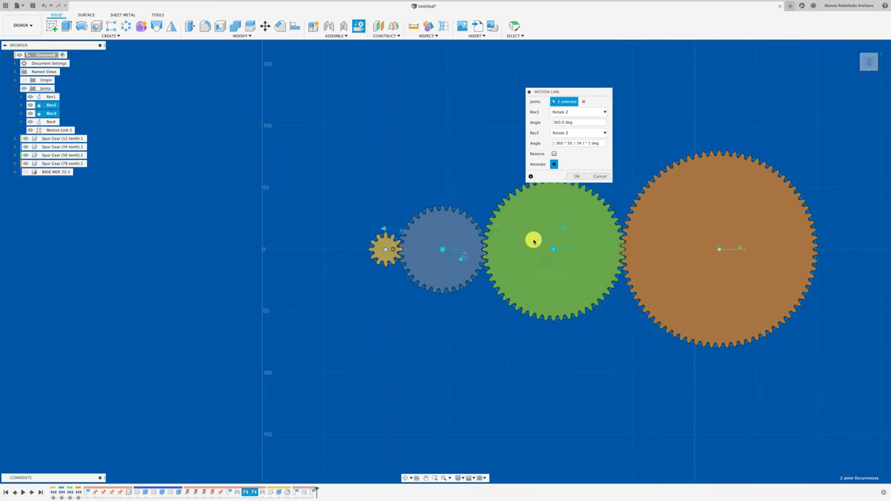
{"action": "scroll", "coordinate": [535, 235], "scroll_direction": "up", "scroll_amount": 5}
{"action": "scroll", "coordinate": [455, 253], "scroll_direction": "up", "scroll_amount": 3}
{"action": "scroll", "coordinate": [455, 253], "scroll_direction": "up", "scroll_amount": 1}
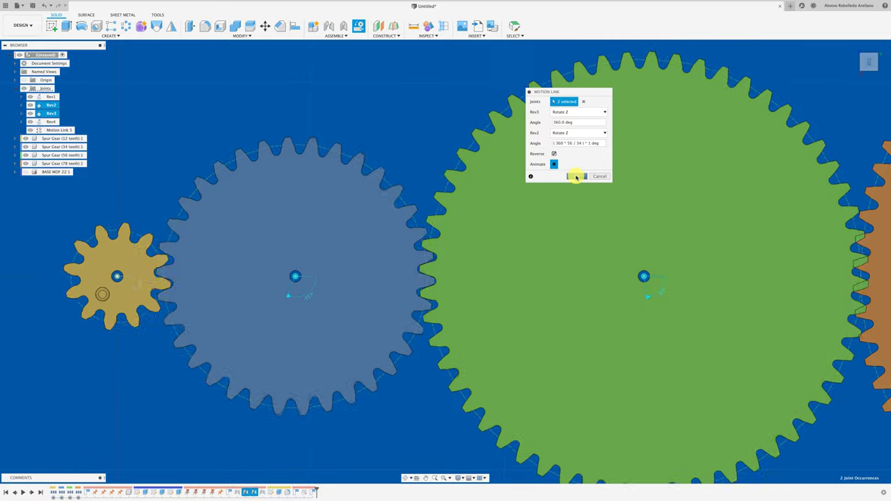
{"action": "left_click", "coordinate": [575, 176]}
{"action": "left_click_drag", "start_coordinate": [147, 262], "coordinate": [115, 306]}
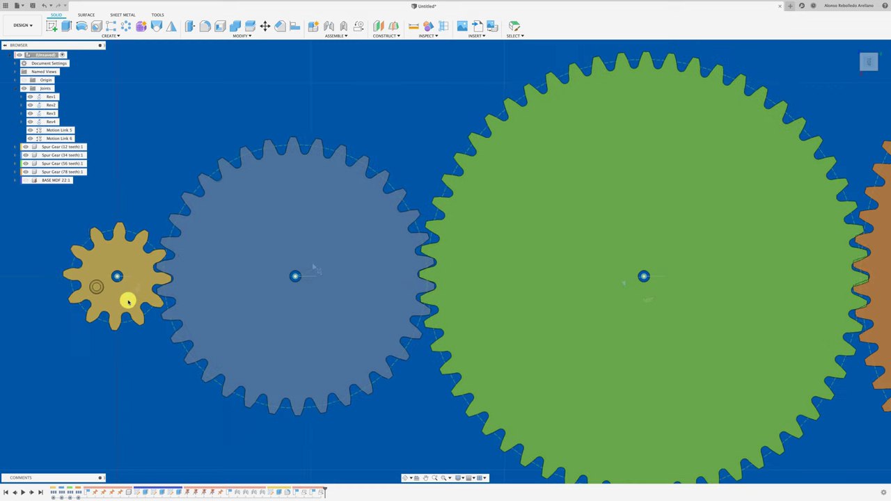
Step: Orbit to a tilted view showing all four gears
{"action": "scroll", "coordinate": [190, 237], "scroll_direction": "down", "scroll_amount": 5}
{"action": "scroll", "coordinate": [298, 201], "scroll_direction": "down", "scroll_amount": 2}
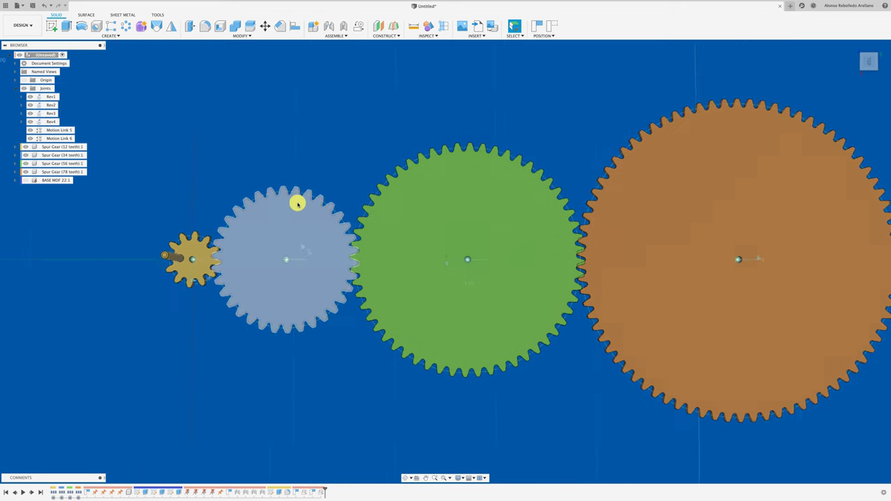
{"action": "middle_click_drag", "start_coordinate": [299, 201], "coordinate": [314, 183], "text": "shift"}
{"action": "scroll", "coordinate": [314, 183], "scroll_direction": "down", "scroll_amount": 2}
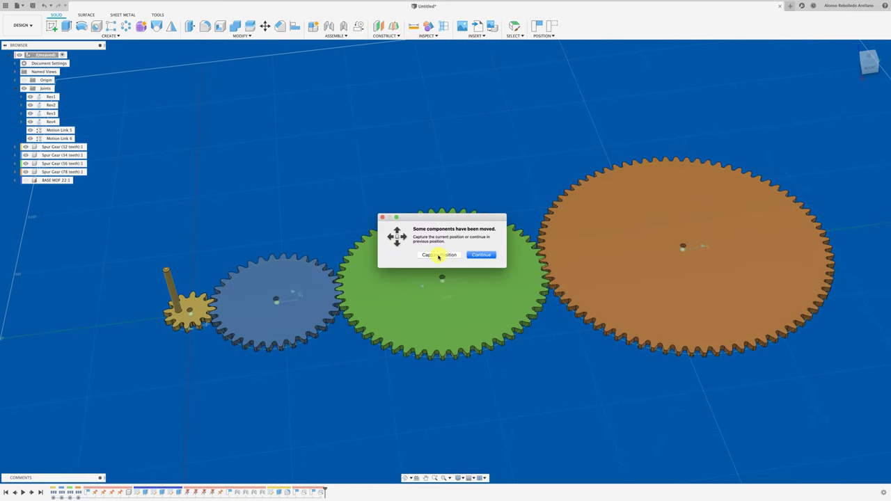
Step: Capture positions, pick Rev4 then Rev3, set Rev3's angle to 360*78/56, and confirm
{"action": "left_click", "coordinate": [438, 256]}
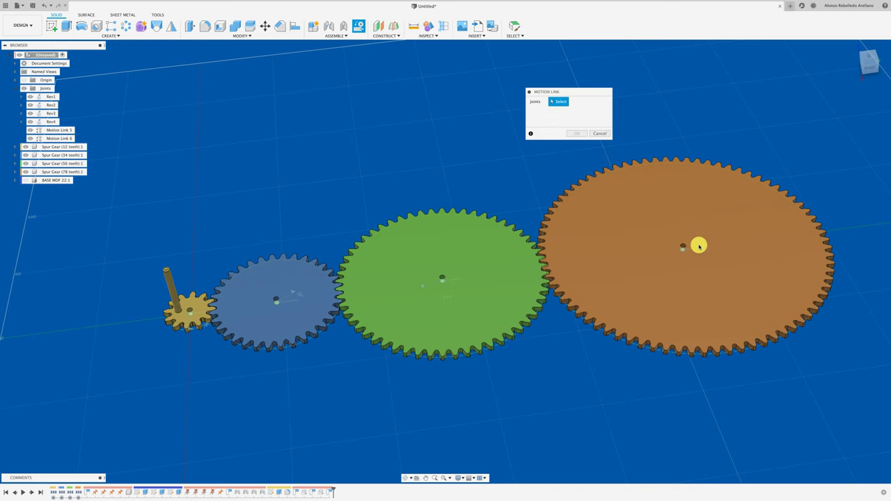
{"action": "left_click", "coordinate": [702, 248]}
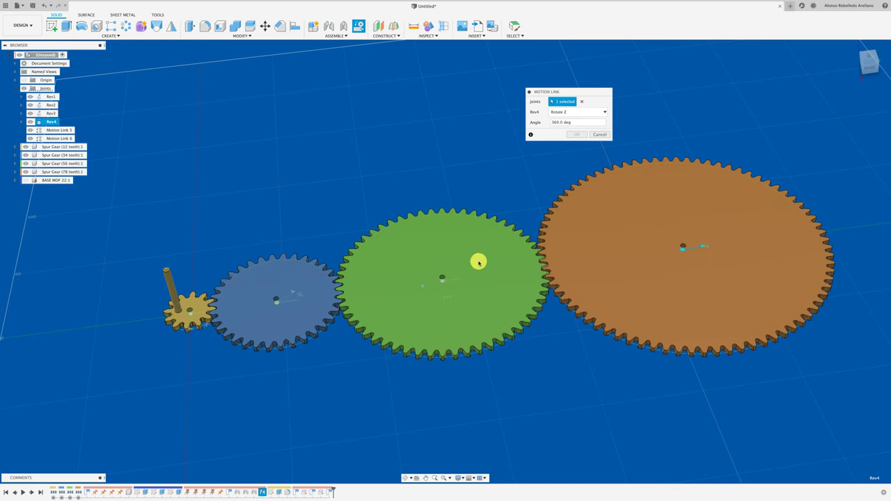
{"action": "left_click", "coordinate": [422, 287]}
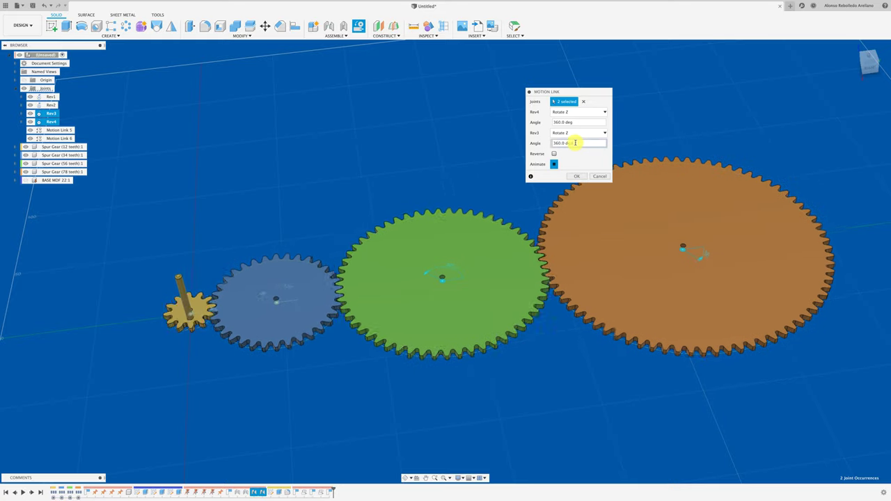
{"action": "left_click_drag", "start_coordinate": [575, 142], "coordinate": [537, 144]}
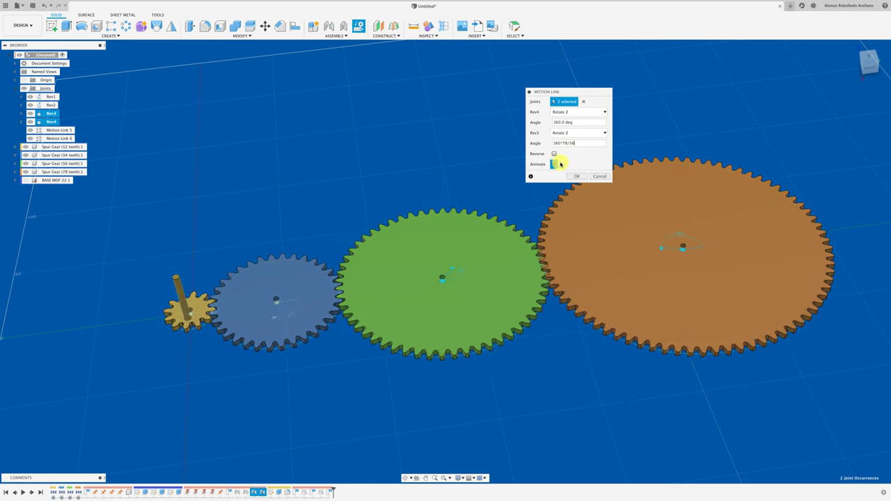
{"action": "left_click", "coordinate": [573, 174]}
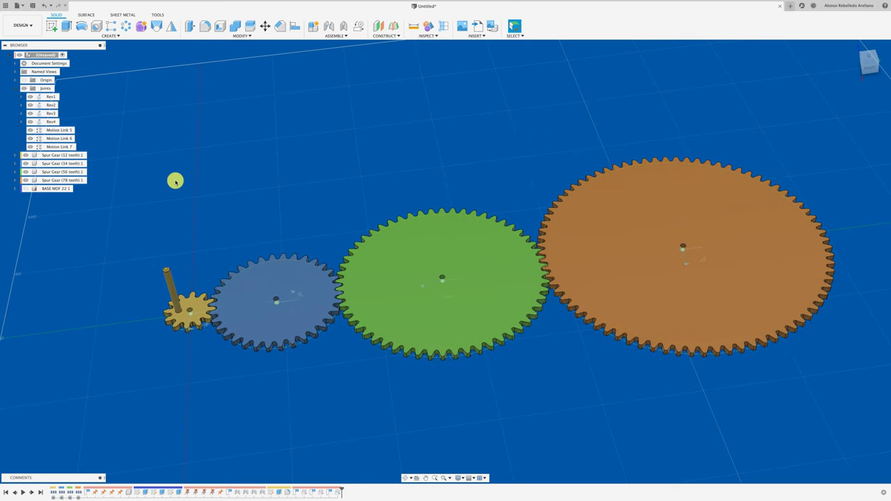
Step: Select Motion Links 5, 6 and 7 in the browser and switch to a top view
{"action": "left_click", "coordinate": [66, 130]}
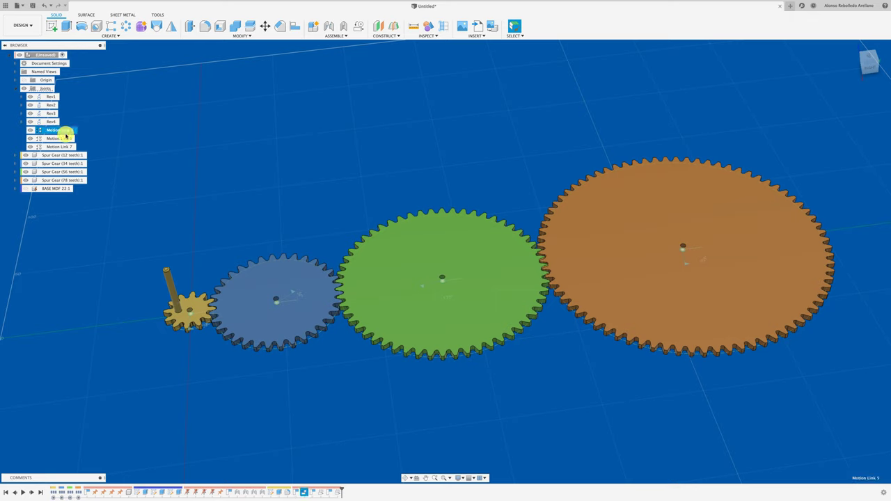
{"action": "left_click", "coordinate": [66, 138]}
{"action": "left_click", "coordinate": [66, 146]}
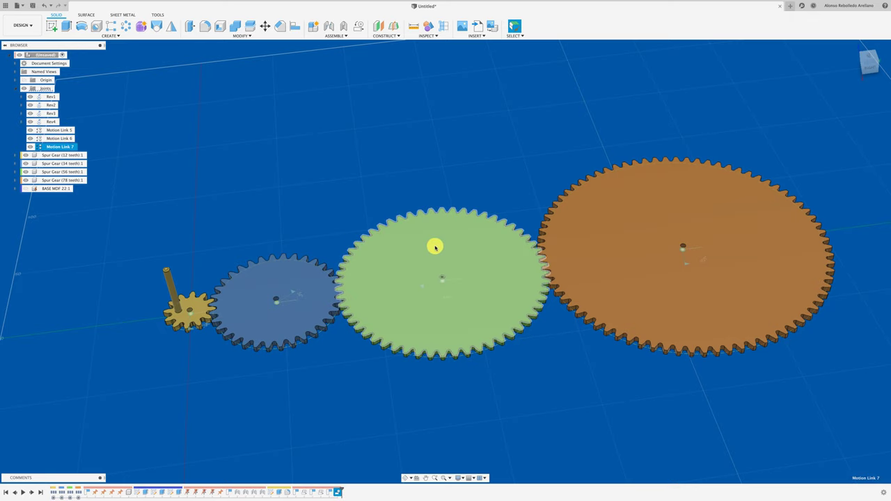
{"action": "left_click", "coordinate": [870, 57]}
{"action": "scroll", "coordinate": [616, 174], "scroll_direction": "up", "scroll_amount": 5}
{"action": "scroll", "coordinate": [609, 175], "scroll_direction": "up", "scroll_amount": 2}
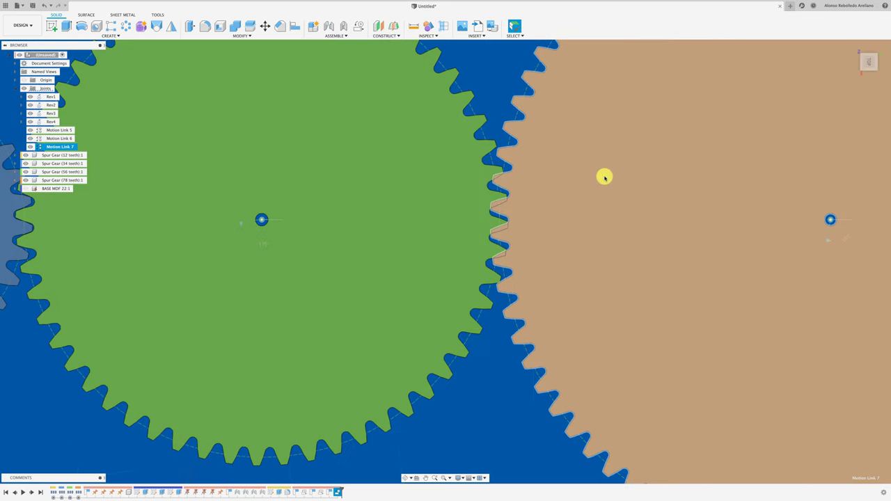
{"action": "scroll", "coordinate": [605, 175], "scroll_direction": "down", "scroll_amount": 3}
Step: Edit Motion Link 7, preview its animation, and tick Reverse before confirming
{"action": "right_click", "coordinate": [62, 147]}
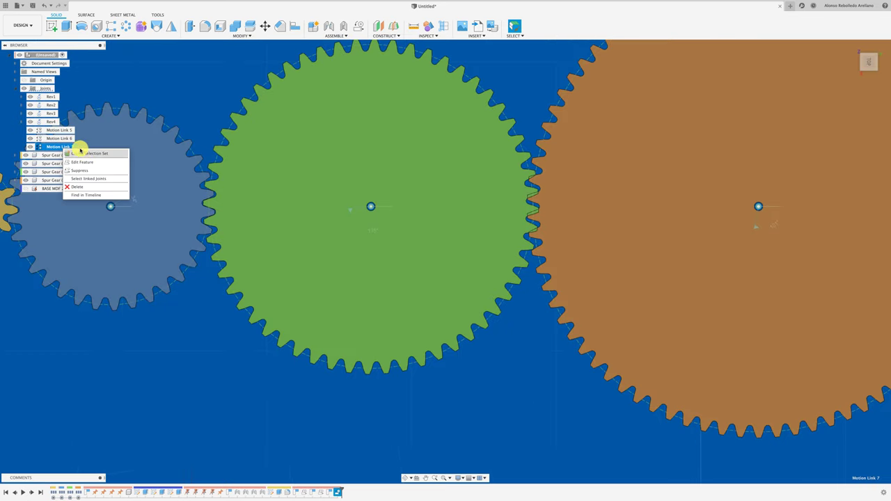
{"action": "left_click", "coordinate": [87, 162]}
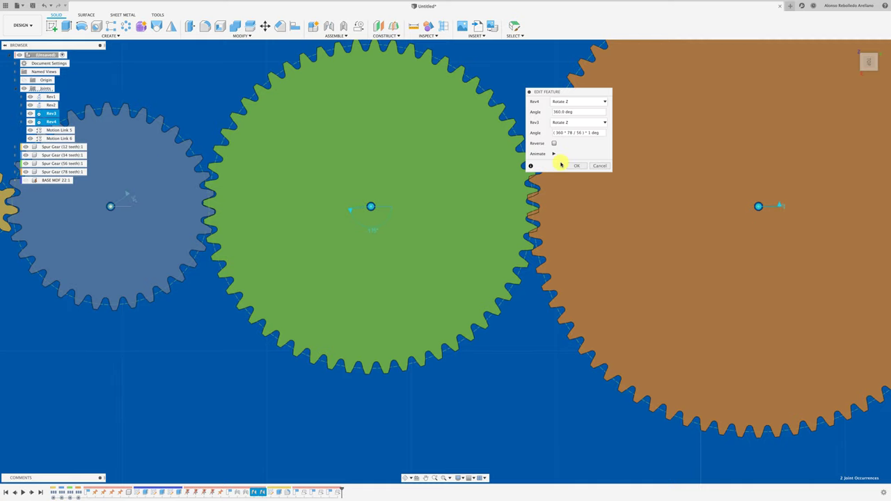
{"action": "left_click", "coordinate": [554, 152]}
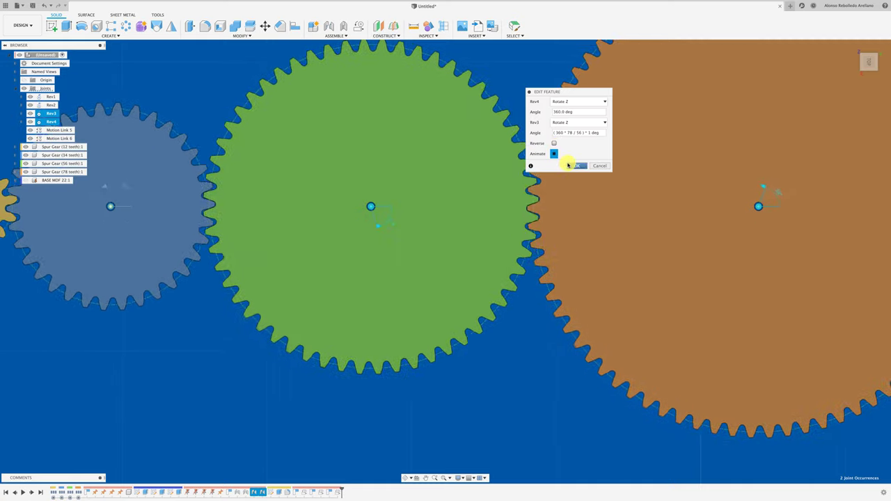
{"action": "left_click_drag", "start_coordinate": [576, 93], "coordinate": [629, 92]}
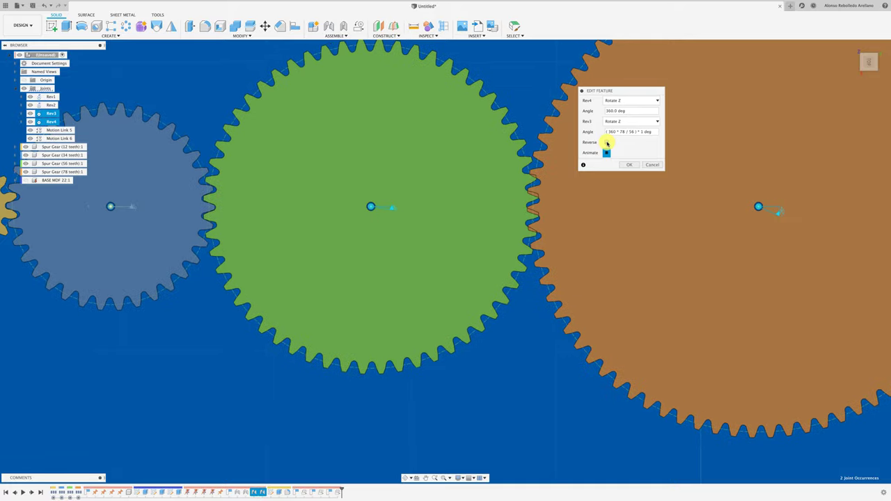
{"action": "left_click", "coordinate": [606, 142]}
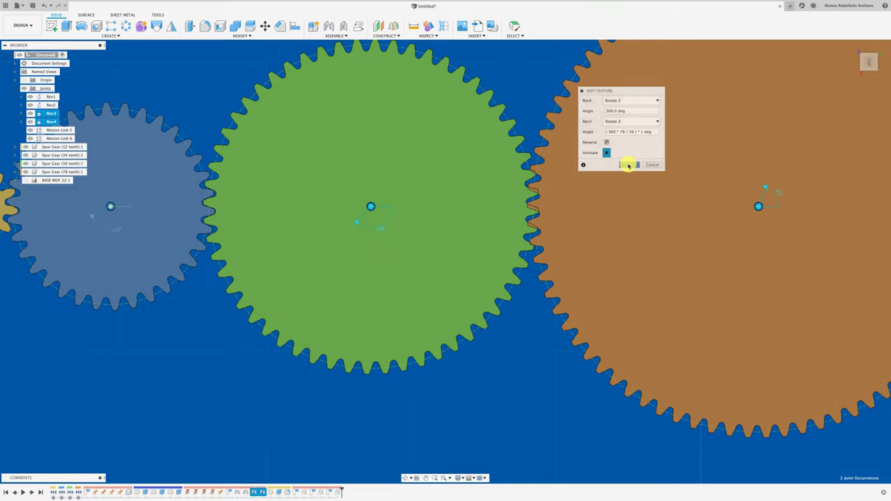
{"action": "left_click", "coordinate": [628, 165]}
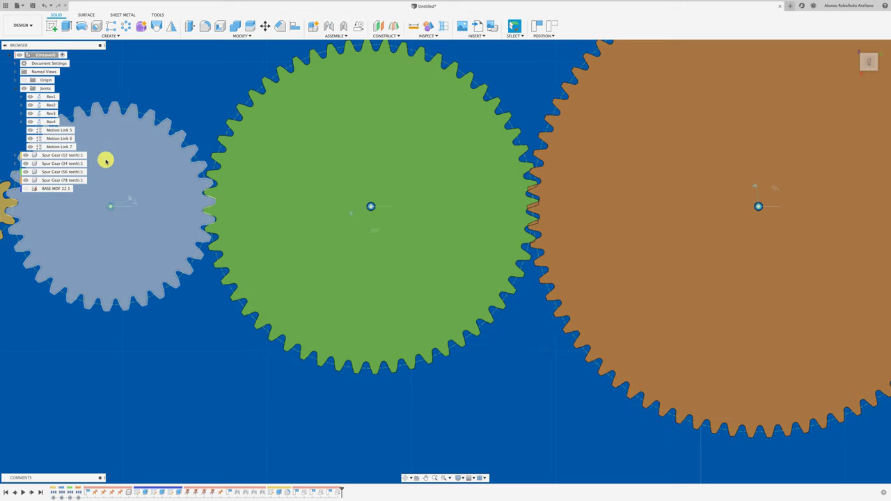
{"action": "right_click", "coordinate": [63, 146]}
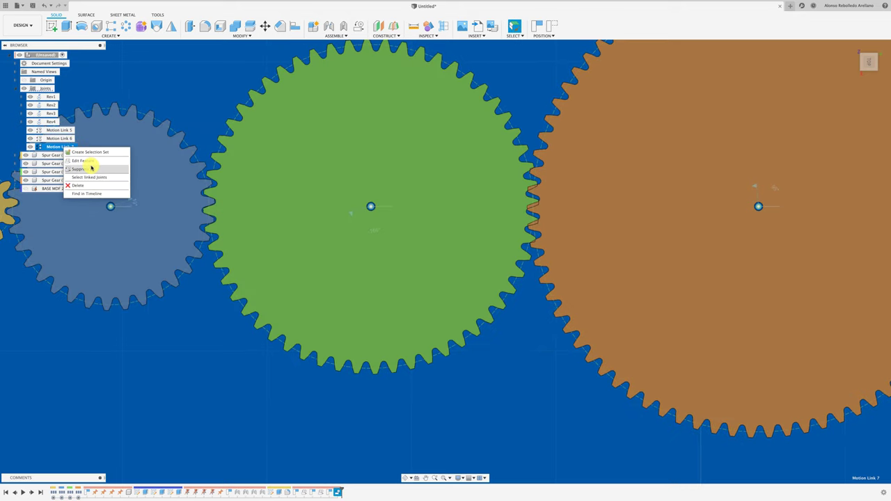
{"action": "left_click", "coordinate": [91, 160]}
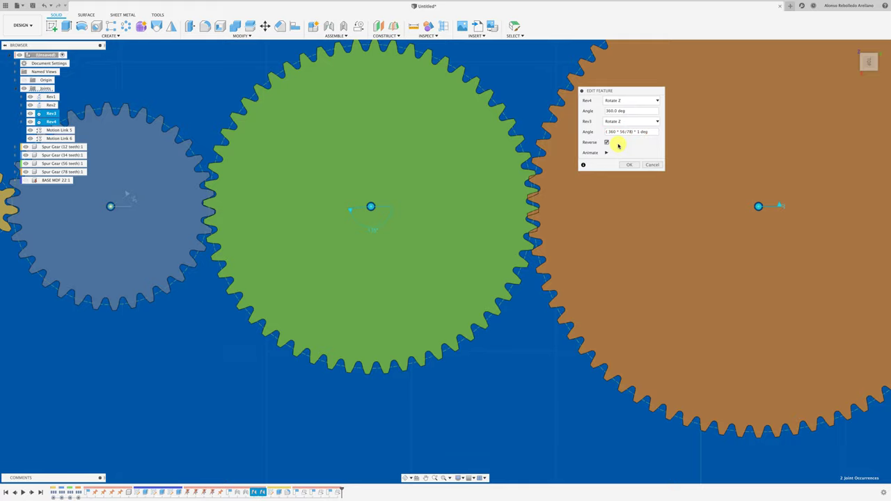
{"action": "left_click", "coordinate": [607, 153]}
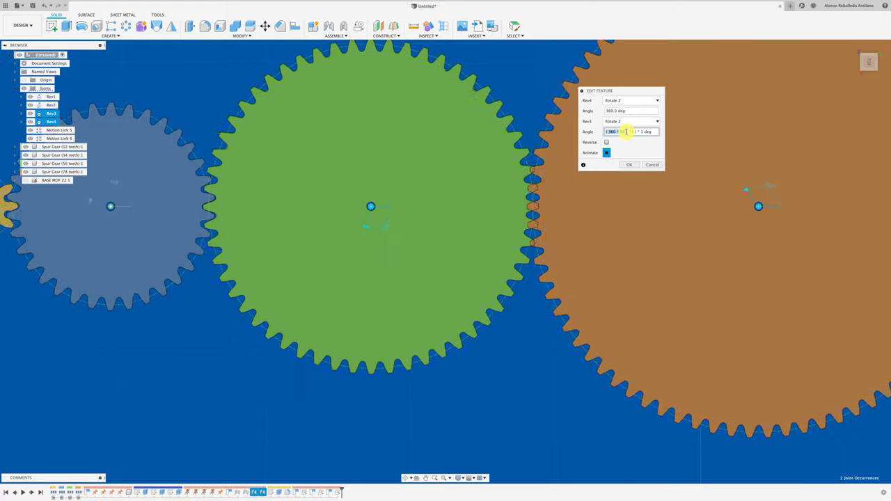
{"action": "left_click_drag", "start_coordinate": [605, 132], "coordinate": [624, 132]}
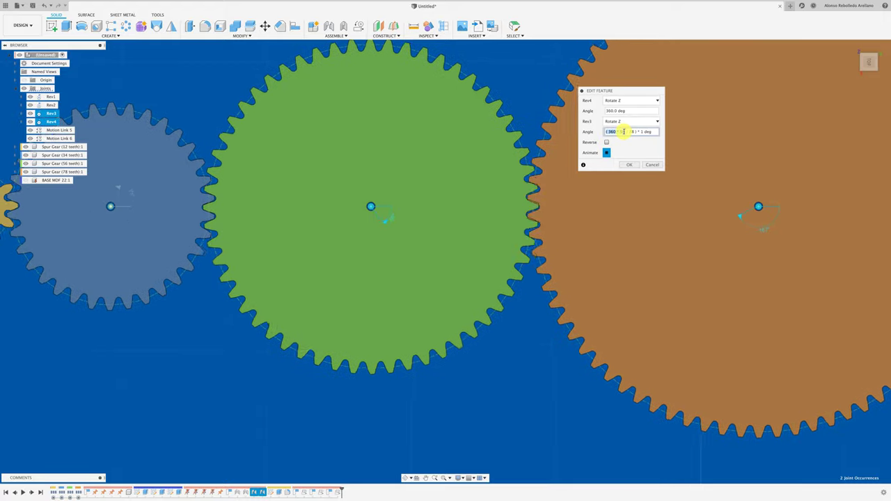
{"action": "left_click", "coordinate": [650, 165]}
Step: Delete Motion Link 7 and pan the gears to the left
{"action": "right_click", "coordinate": [61, 147]}
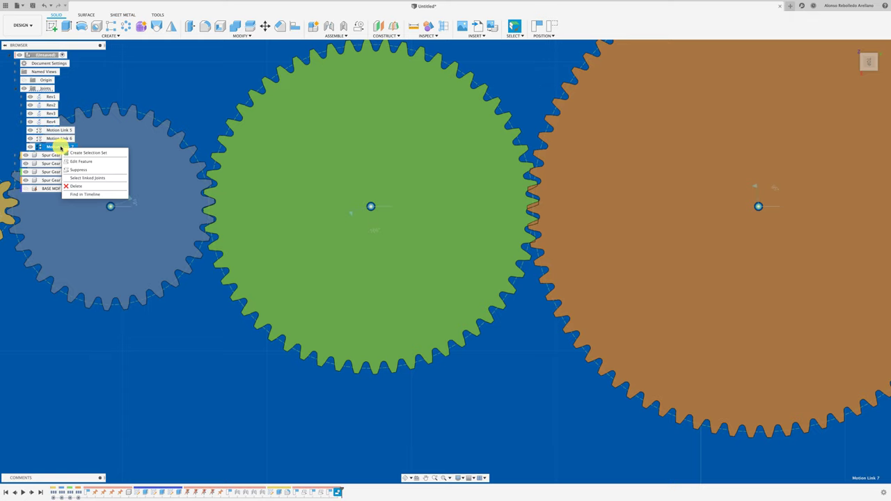
{"action": "left_click", "coordinate": [79, 185]}
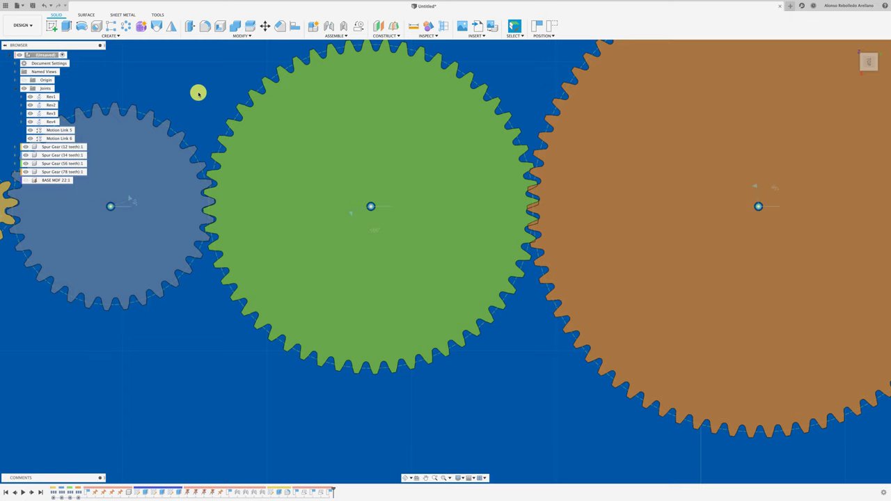
{"action": "middle_click_drag", "start_coordinate": [243, 91], "coordinate": [203, 108]}
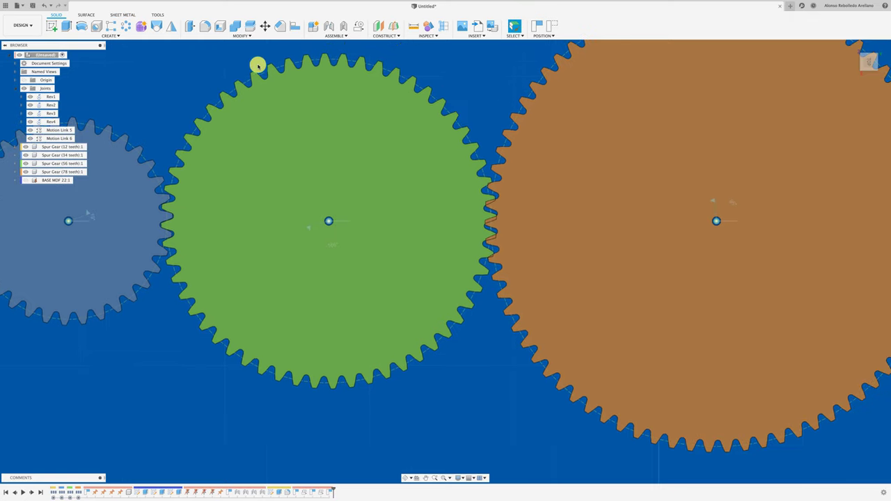
Step: Draft a reversed Rev4-to-Rev3 motion link with a 360 deg angle, then cancel it
{"action": "left_click", "coordinate": [561, 171]}
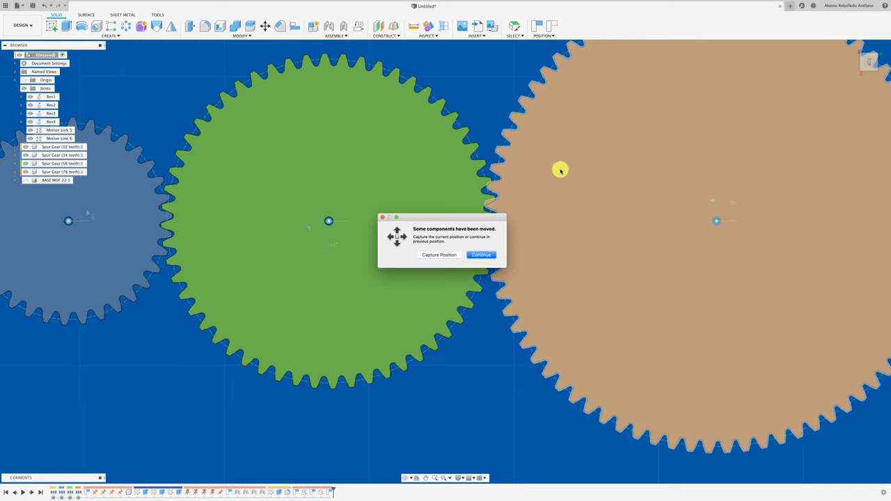
{"action": "left_click", "coordinate": [451, 255]}
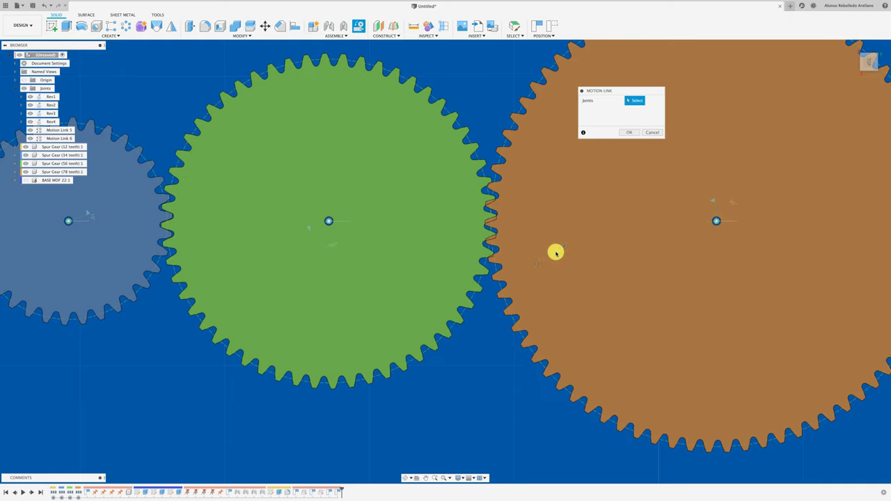
{"action": "left_click", "coordinate": [711, 204]}
{"action": "left_click", "coordinate": [308, 228]}
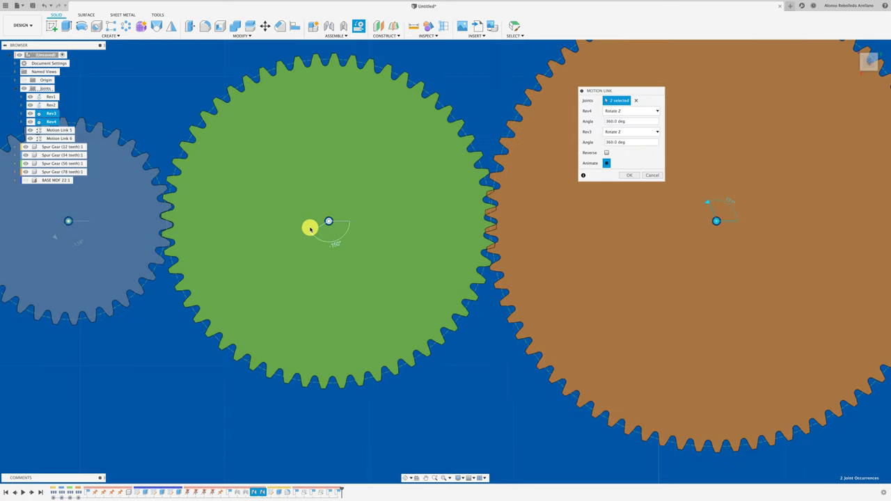
{"action": "left_click", "coordinate": [605, 153]}
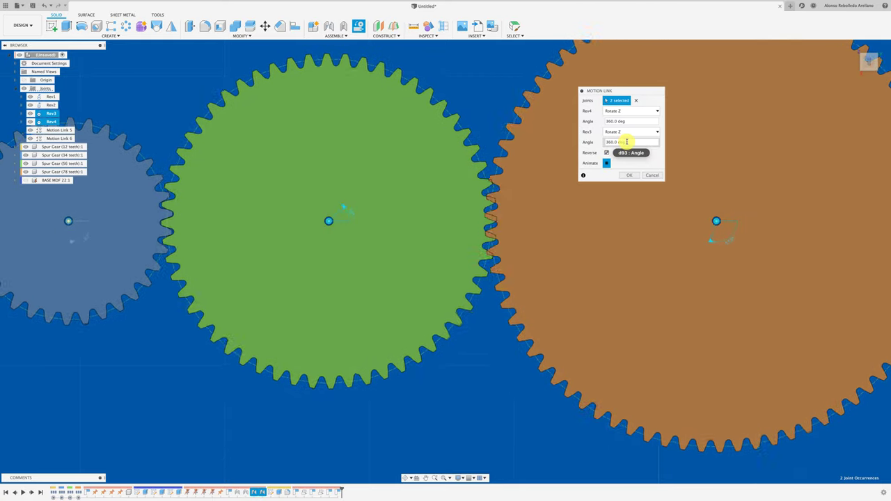
{"action": "left_click_drag", "start_coordinate": [658, 142], "coordinate": [602, 142]}
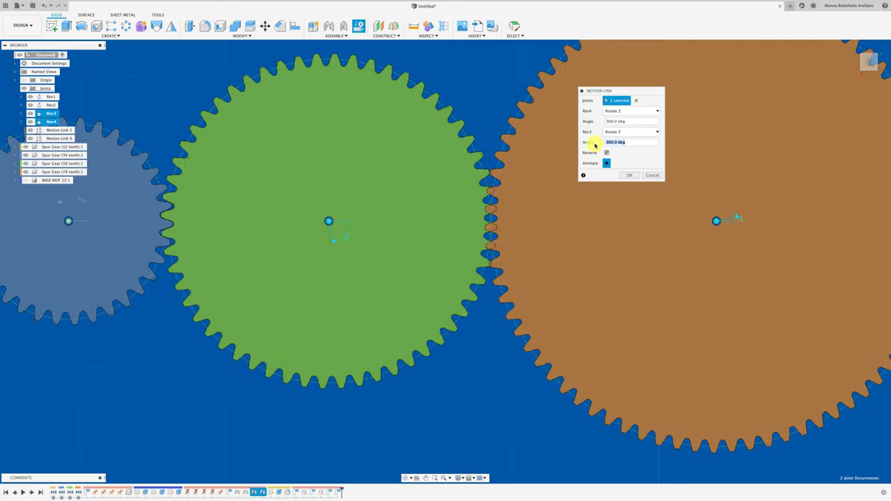
{"action": "type", "text": "360"}
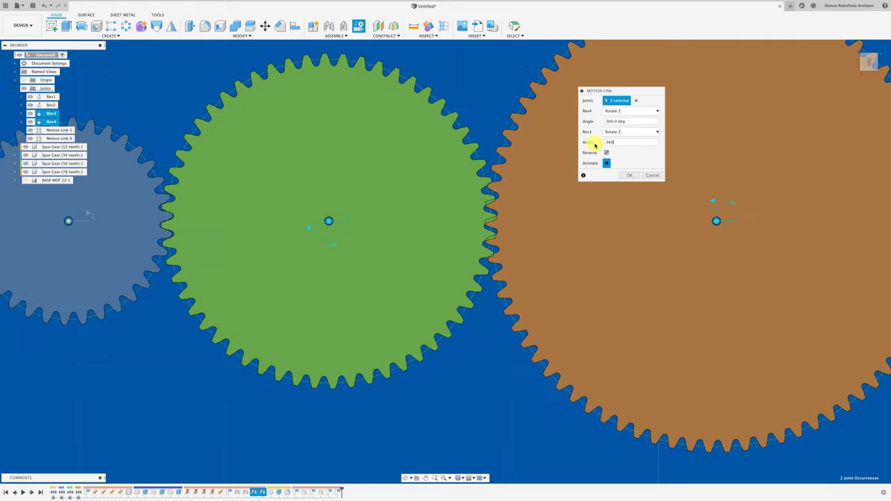
{"action": "left_click", "coordinate": [606, 163]}
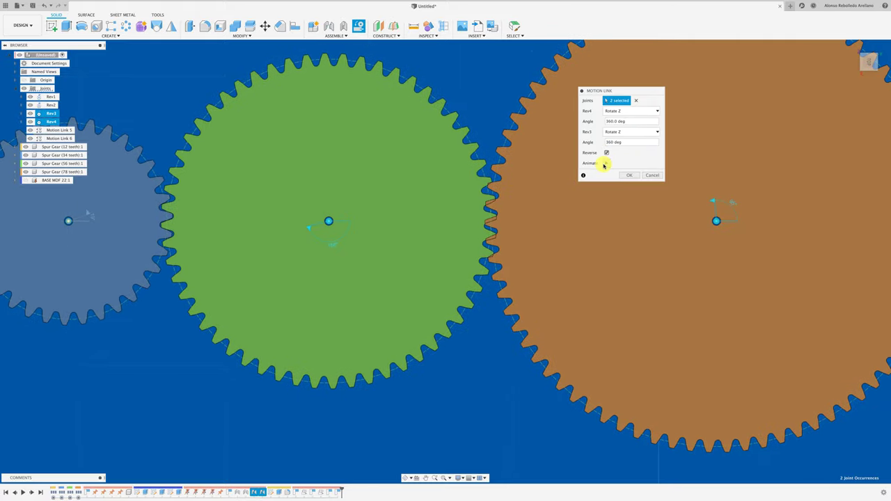
{"action": "left_click", "coordinate": [645, 176]}
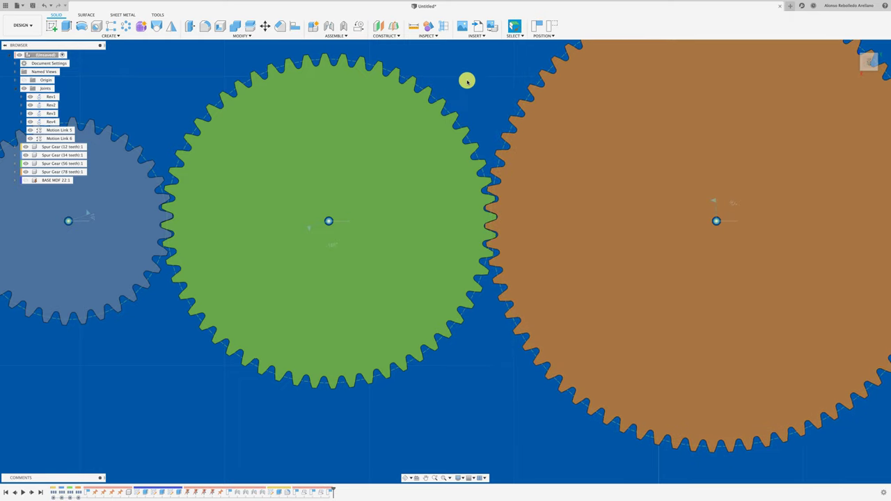
Step: Pair the orange gear's Rev4 with the green gear's Rev3, selecting Rev3's angle for 360
{"action": "left_click", "coordinate": [359, 26]}
{"action": "left_click", "coordinate": [440, 256]}
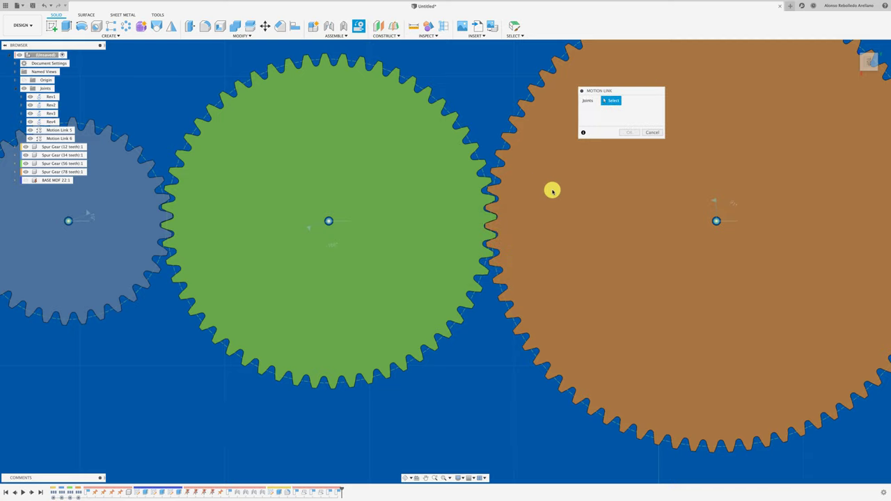
{"action": "left_click", "coordinate": [713, 202]}
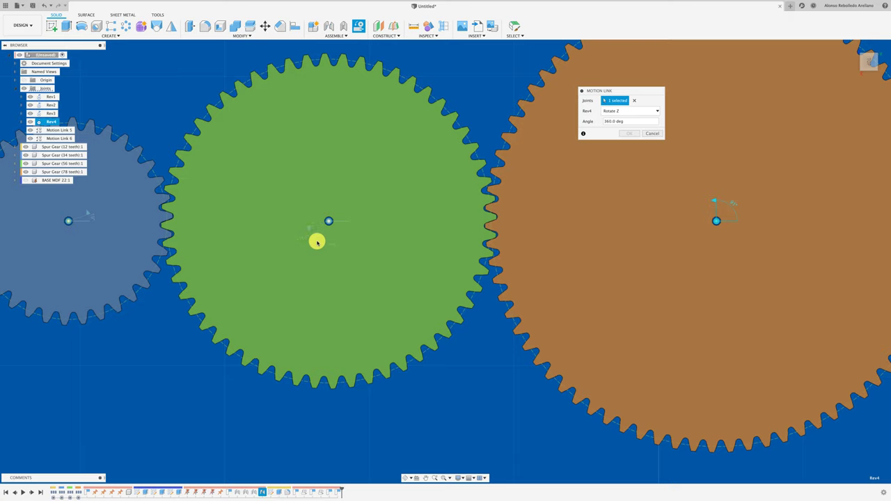
{"action": "left_click", "coordinate": [321, 225]}
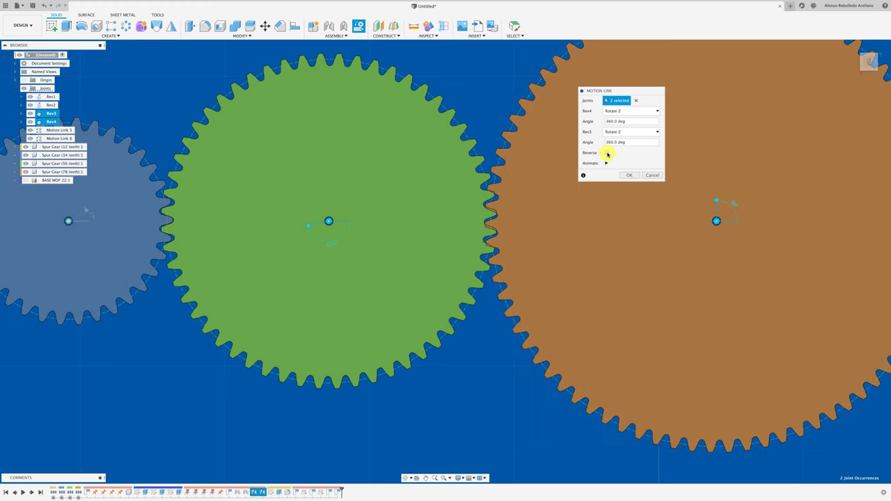
{"action": "left_click", "coordinate": [598, 143]}
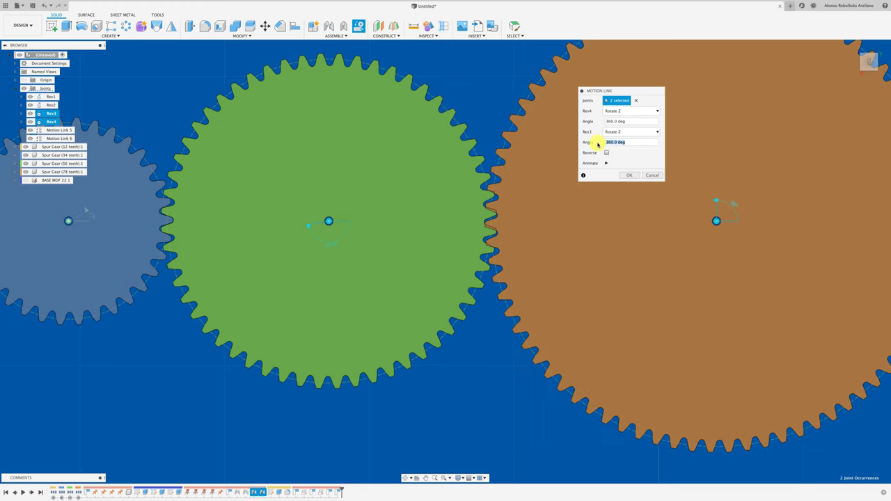
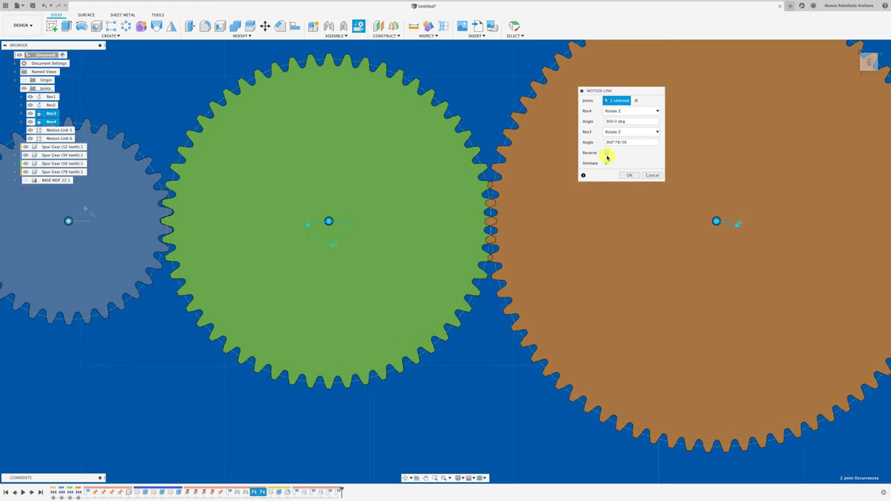
Step: Reverse the Rev3–Rev4 motion link so the 56- and 78-tooth gears counter-rotate, and test it
{"action": "left_click", "coordinate": [607, 153]}
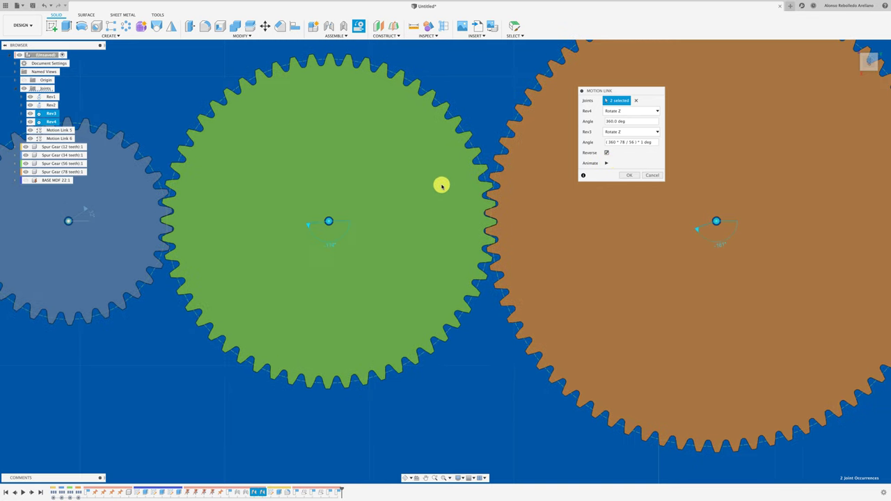
{"action": "left_click", "coordinate": [639, 176]}
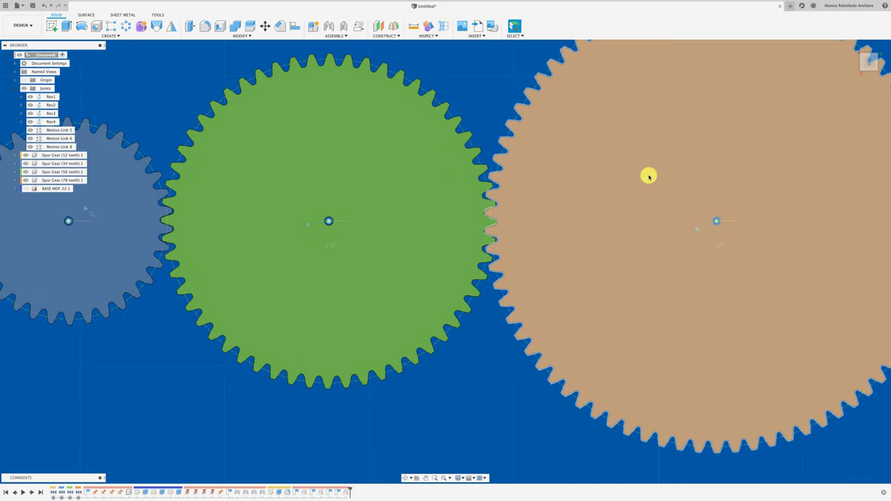
{"action": "mouse_move", "coordinate": [467, 234]}
{"action": "left_mouse_down"}
{"action": "mouse_move", "coordinate": [464, 264]}
{"action": "mouse_move", "coordinate": [425, 132]}
{"action": "left_mouse_up"}
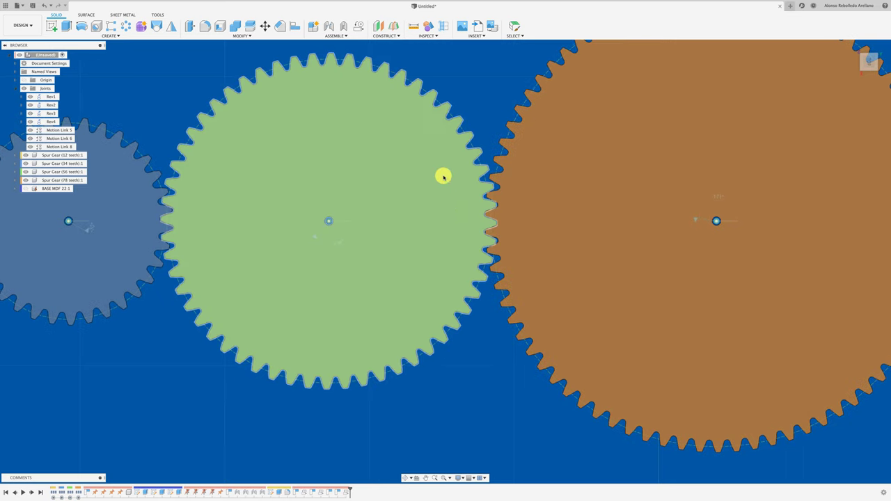
{"action": "scroll", "coordinate": [479, 238], "scroll_direction": "down", "scroll_amount": 3}
{"action": "mouse_move", "coordinate": [230, 208]}
{"action": "middle_mouse_down", "text": "shift"}
{"action": "mouse_move", "coordinate": [217, 179]}
{"action": "mouse_move", "coordinate": [175, 288]}
{"action": "middle_mouse_up", "text": "shift"}
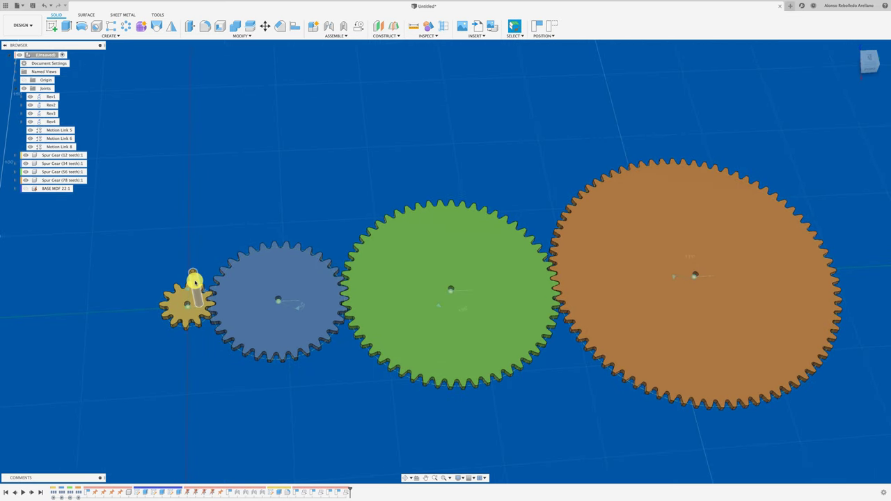
{"action": "mouse_move", "coordinate": [197, 282]}
{"action": "left_mouse_down"}
{"action": "mouse_move", "coordinate": [167, 300]}
{"action": "mouse_move", "coordinate": [185, 267]}
{"action": "mouse_move", "coordinate": [161, 258]}
{"action": "mouse_move", "coordinate": [183, 298]}
{"action": "mouse_move", "coordinate": [190, 278]}
{"action": "left_mouse_up"}
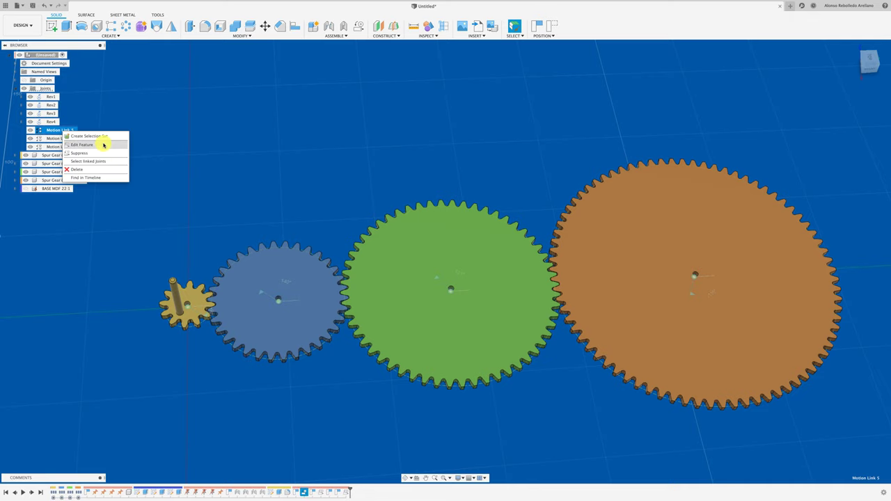
{"action": "left_click", "coordinate": [103, 144]}
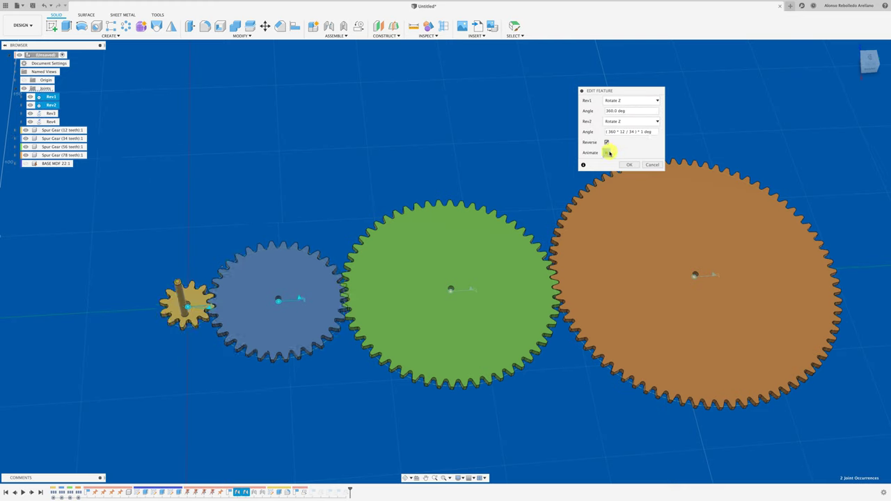
{"action": "left_click", "coordinate": [646, 167]}
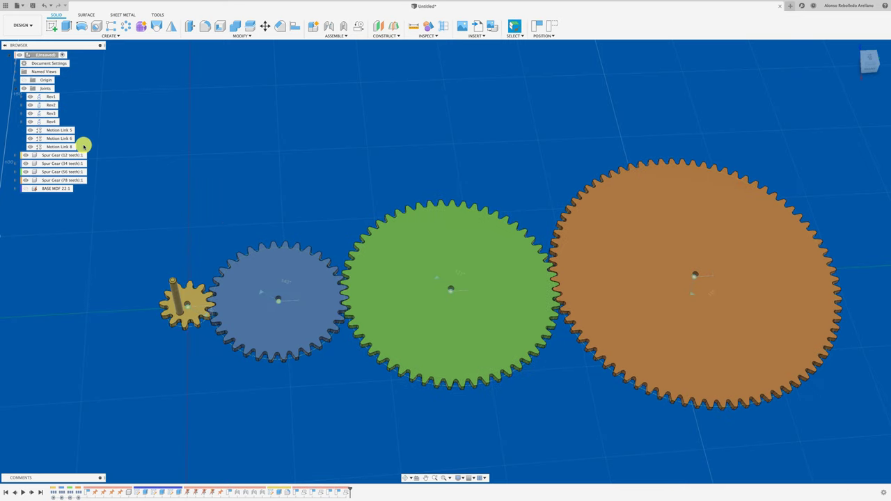
Step: Animate the model from the Rev1 joint, toggle BASE MDF visibility, then stop the animation
{"action": "right_click", "coordinate": [52, 99]}
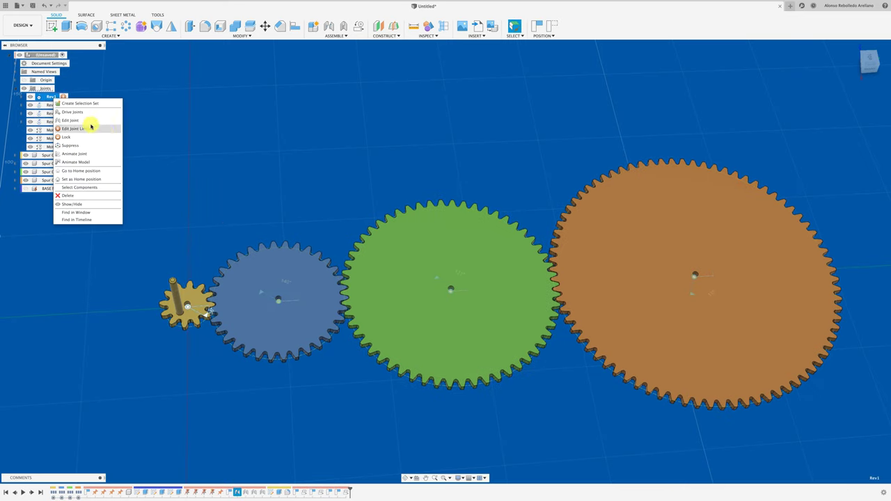
{"action": "left_click", "coordinate": [93, 162]}
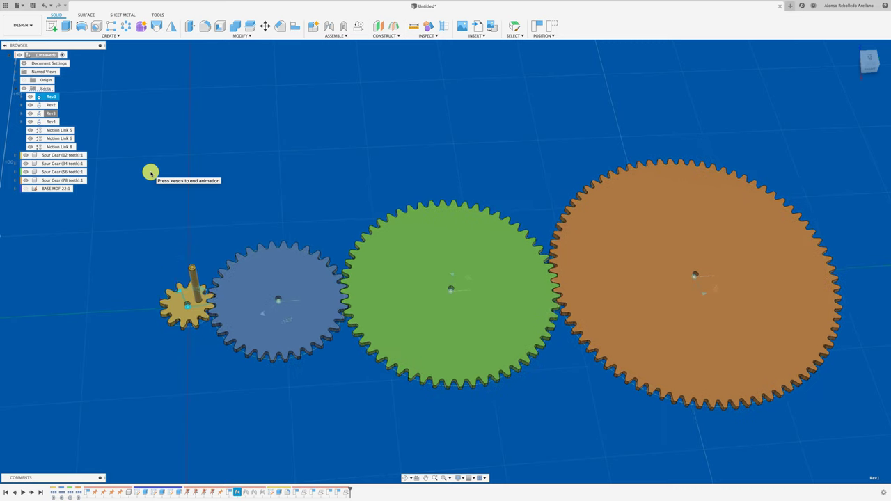
{"action": "left_click", "coordinate": [26, 189]}
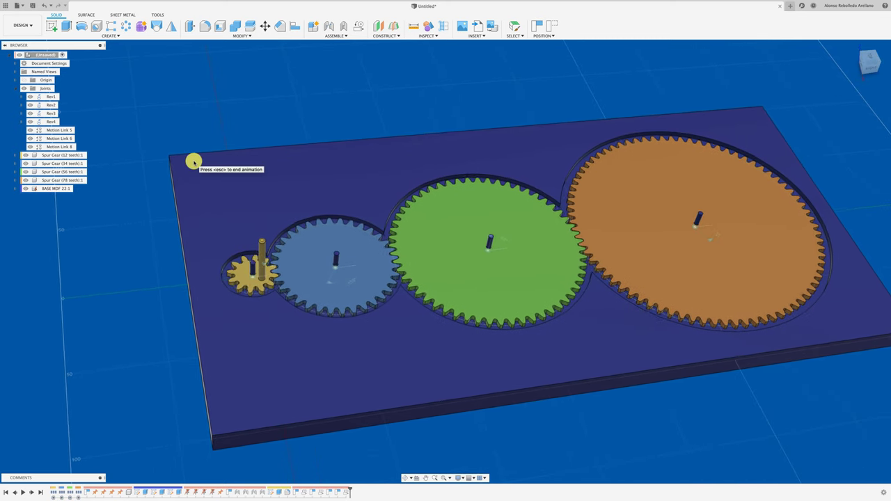
{"action": "key", "text": "Escape"}
Step: Show the BASE MDF plate again and create a new ACRILICO 1 component under the root
{"action": "left_click", "coordinate": [25, 186]}
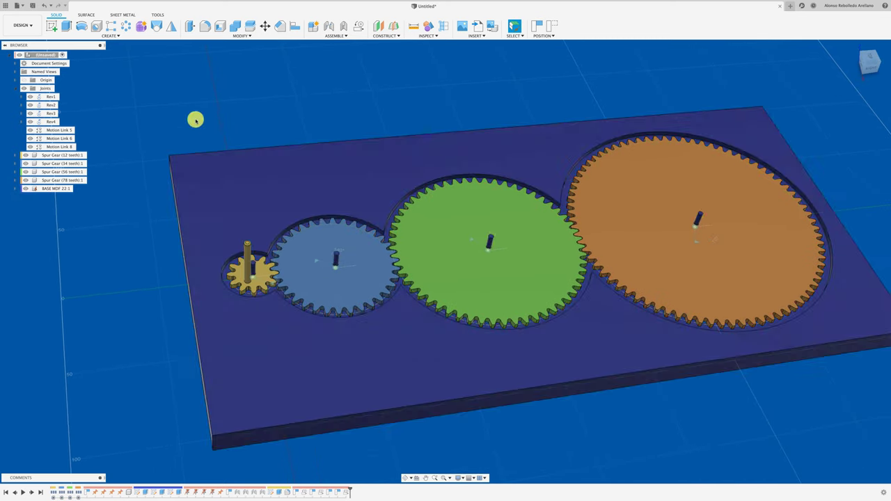
{"action": "right_click", "coordinate": [46, 55]}
{"action": "left_click", "coordinate": [69, 60]}
{"action": "type", "text": "ACRILICO"}
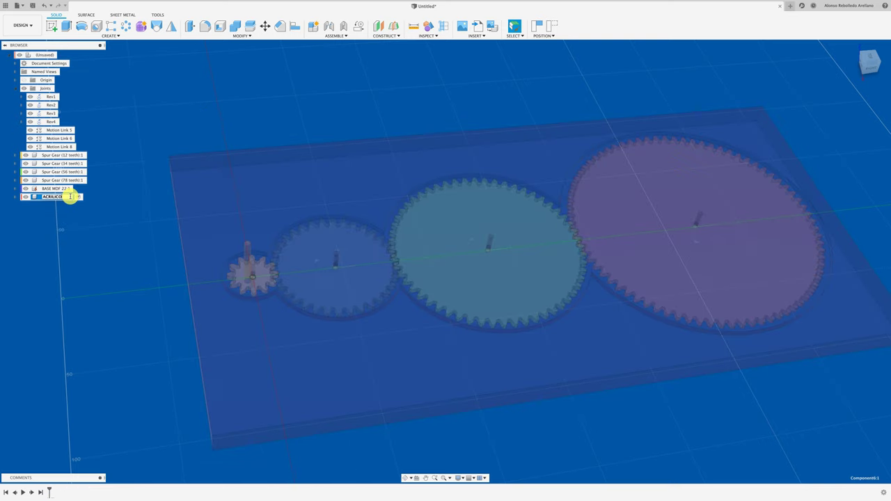
{"action": "key", "text": "Return"}
Step: Sketch a rectangle over the base and extrude it as a new cover plate body
{"action": "left_click", "coordinate": [195, 164]}
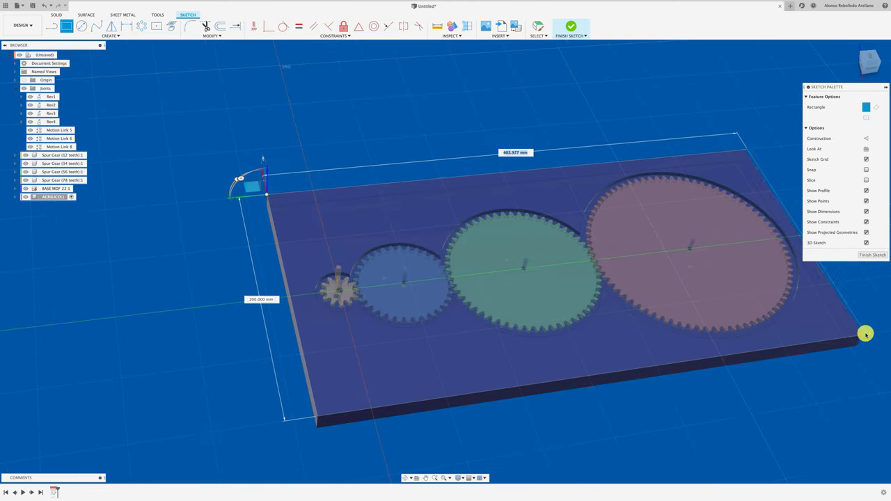
{"action": "left_click", "coordinate": [861, 335]}
{"action": "key", "text": "e"}
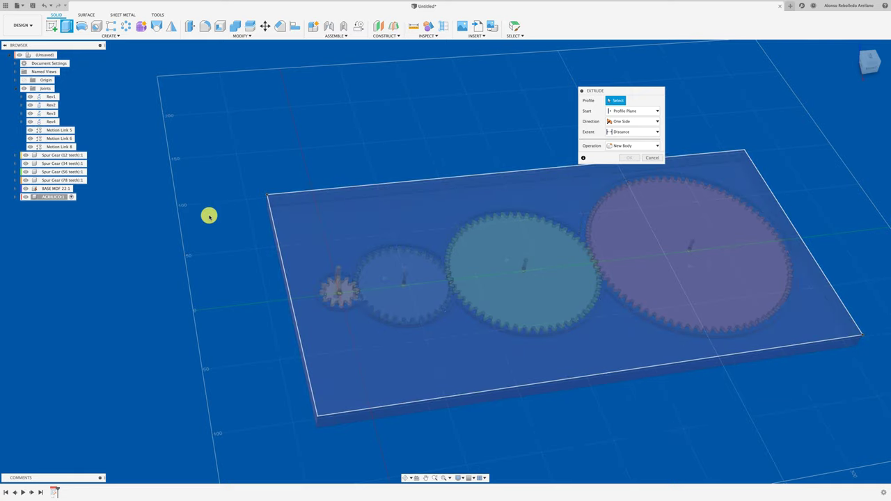
{"action": "left_click", "coordinate": [478, 360]}
{"action": "left_click", "coordinate": [553, 279]}
{"action": "key", "text": "Return"}
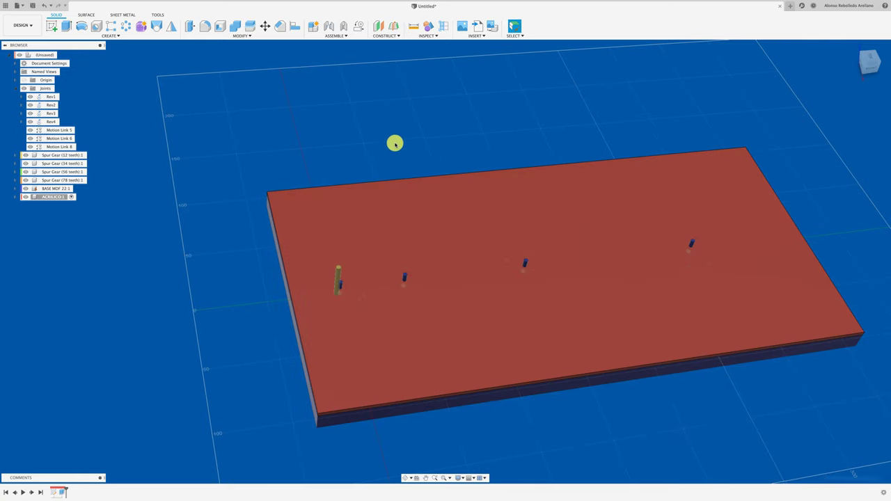
Step: Cut a circle at the small gear through the cover and make the cover translucent
{"action": "left_click", "coordinate": [396, 220]}
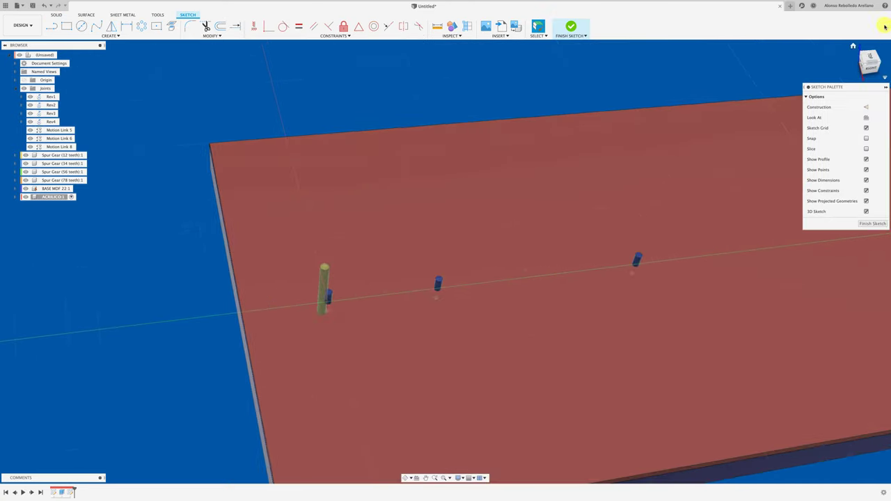
{"action": "left_click", "coordinate": [313, 255]}
{"action": "left_click", "coordinate": [318, 294]}
{"action": "key", "text": "e"}
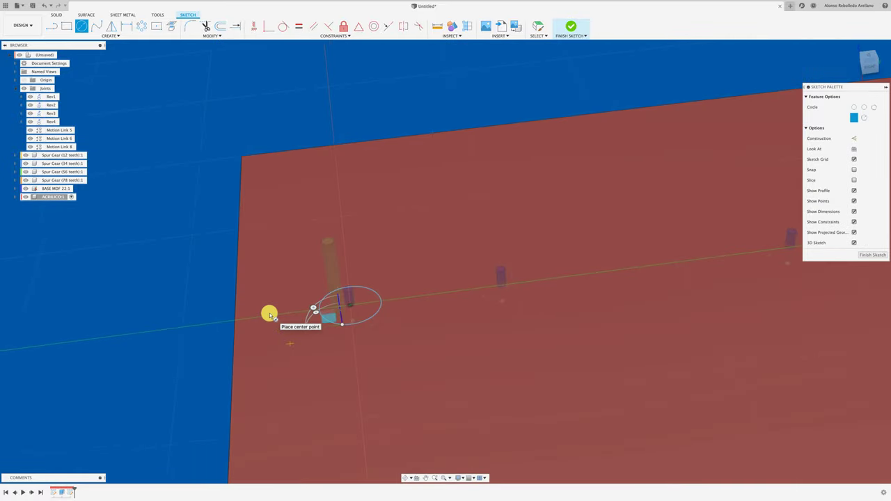
{"action": "left_click", "coordinate": [346, 309]}
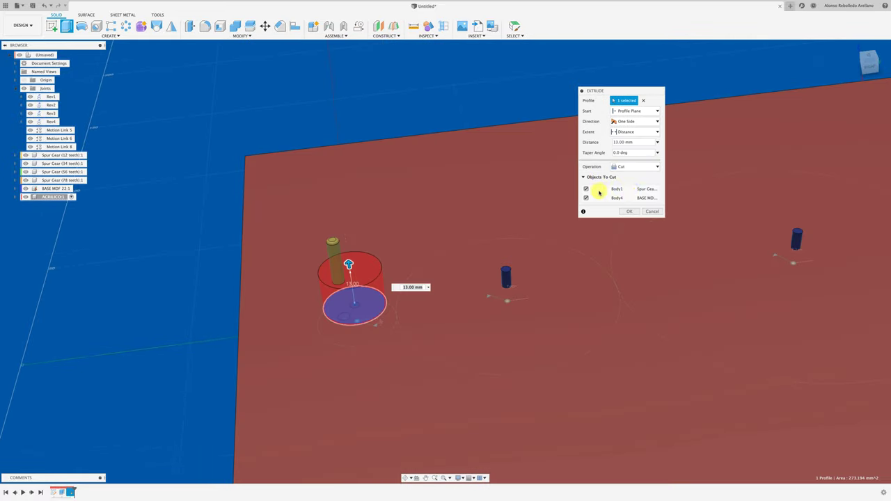
{"action": "left_click", "coordinate": [628, 211]}
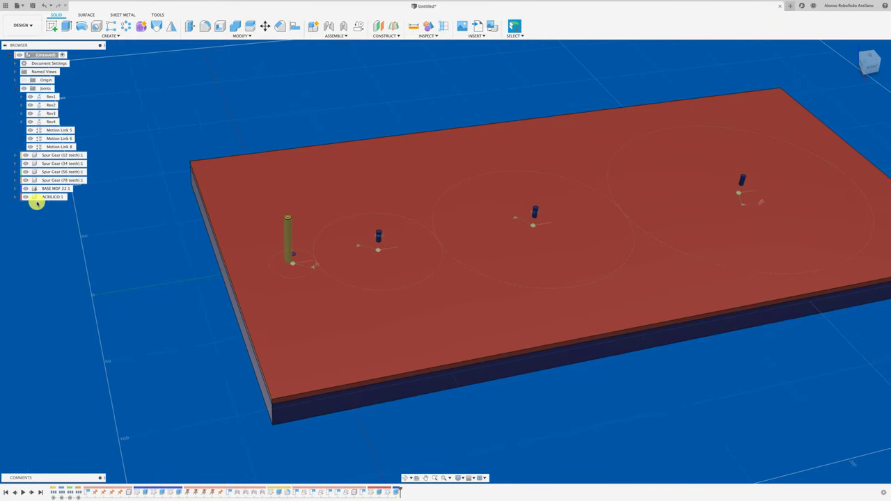
{"action": "right_click", "coordinate": [36, 202]}
{"action": "left_click", "coordinate": [118, 394]}
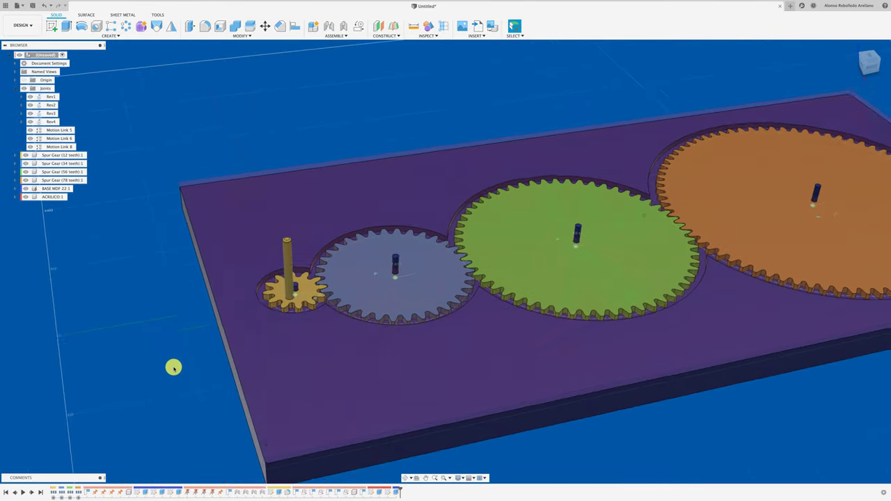
Step: Combine-cut the gear bodies out of the cover plate
{"action": "left_click", "coordinate": [235, 26]}
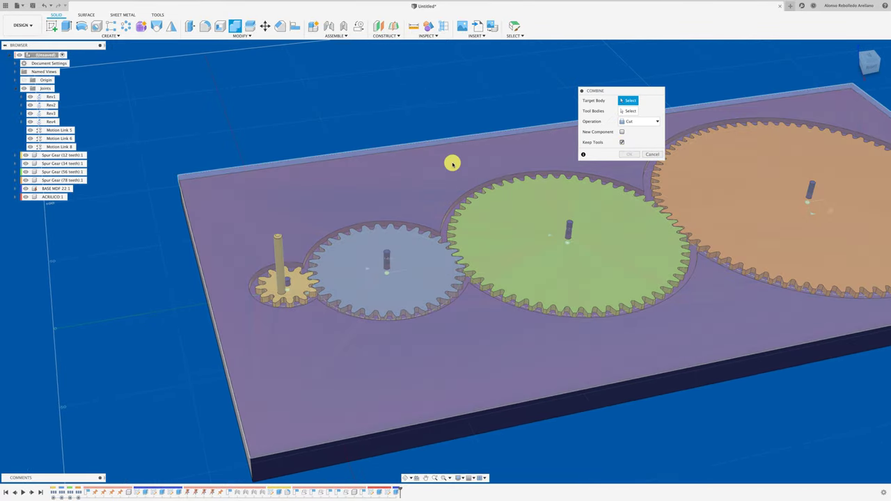
{"action": "left_click", "coordinate": [453, 163]}
{"action": "left_click", "coordinate": [386, 255]}
{"action": "left_click", "coordinate": [572, 224]}
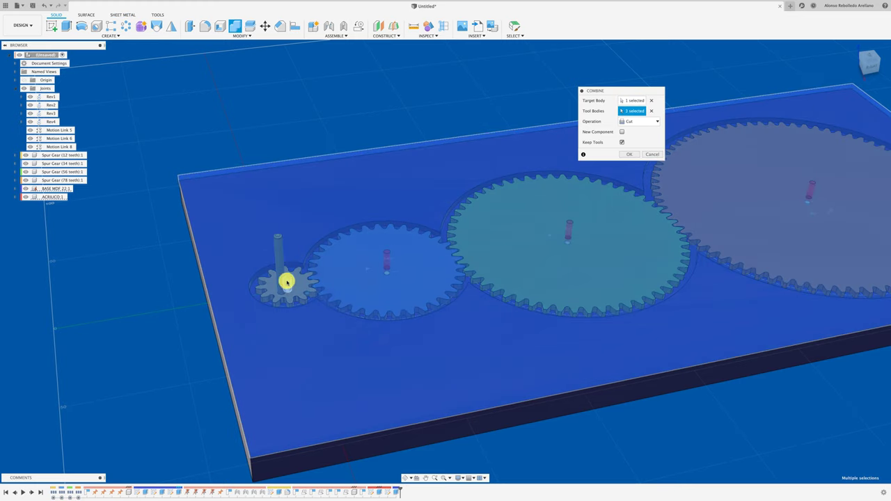
{"action": "key", "text": "Return"}
Step: Extrude-cut a 3 mm-deep circular recess at the 12-tooth gear into the cover plate
{"action": "mouse_move", "coordinate": [195, 111]}
{"action": "middle_mouse_down", "text": "shift"}
{"action": "mouse_move", "coordinate": [338, 146]}
{"action": "mouse_move", "coordinate": [259, 134]}
{"action": "mouse_move", "coordinate": [322, 183]}
{"action": "mouse_move", "coordinate": [260, 264]}
{"action": "middle_mouse_up", "text": "shift"}
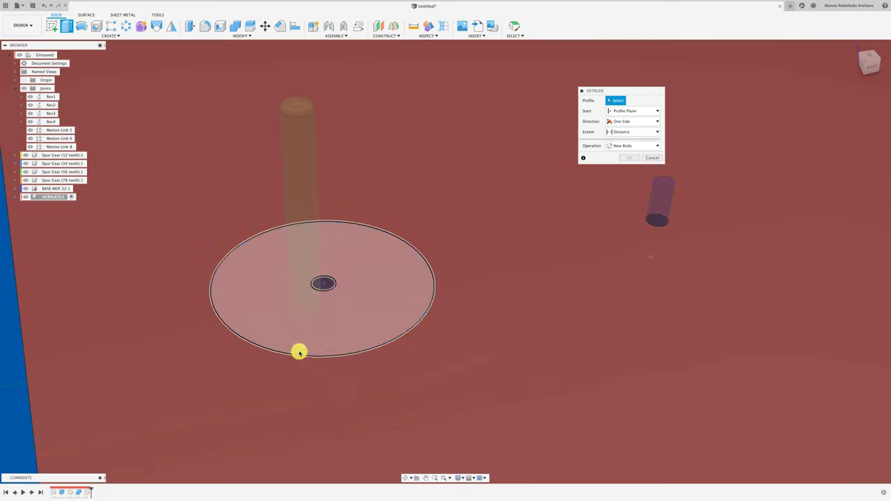
{"action": "left_click", "coordinate": [320, 255]}
{"action": "left_click", "coordinate": [628, 185]}
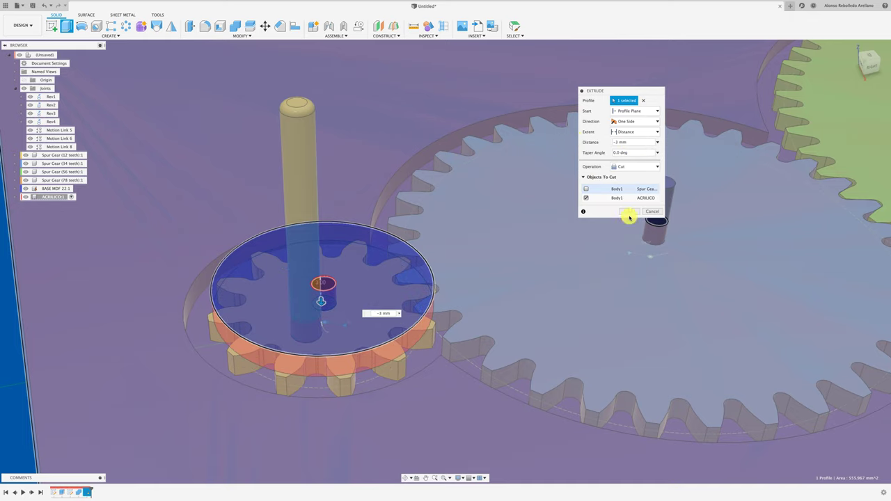
{"action": "left_click", "coordinate": [627, 212]}
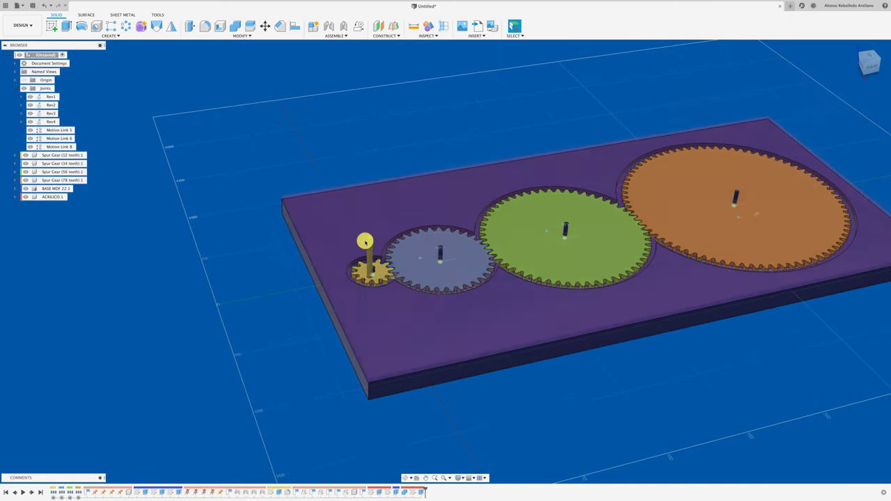
{"action": "mouse_move", "coordinate": [365, 241]}
{"action": "middle_mouse_down", "text": "shift"}
{"action": "mouse_move", "coordinate": [250, 240]}
{"action": "mouse_move", "coordinate": [163, 257]}
{"action": "middle_mouse_up", "text": "shift"}
{"action": "right_click", "coordinate": [53, 196]}
Step: Make the acrylic cover more transparent and give the base plate a wood appearance
{"action": "left_click", "coordinate": [93, 389]}
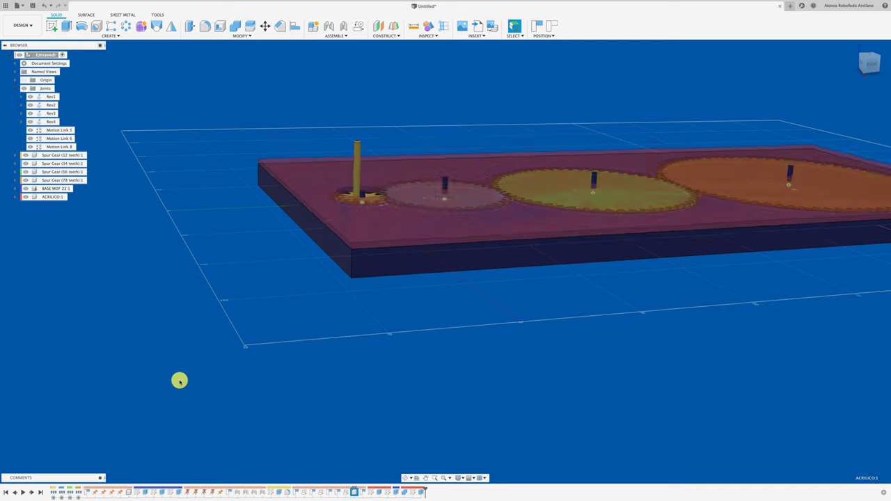
{"action": "key", "text": "a"}
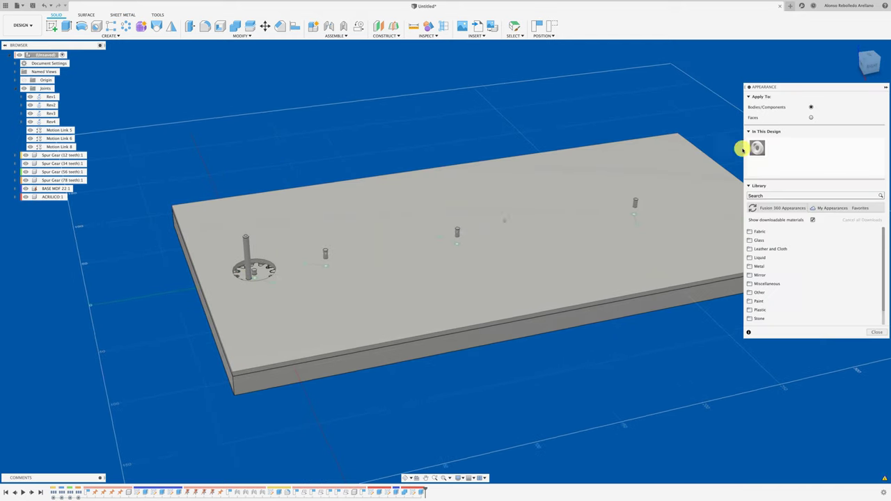
{"action": "scroll", "coordinate": [816, 320], "scroll_direction": "down", "scroll_amount": 3}
{"action": "left_click_drag", "start_coordinate": [773, 312], "coordinate": [692, 296]}
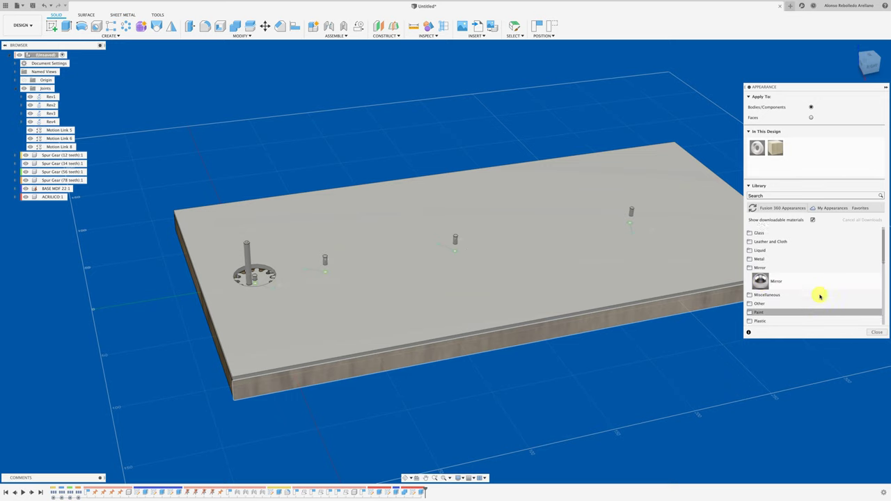
{"action": "left_click_drag", "start_coordinate": [781, 313], "coordinate": [650, 332]}
{"action": "key", "text": "Escape"}
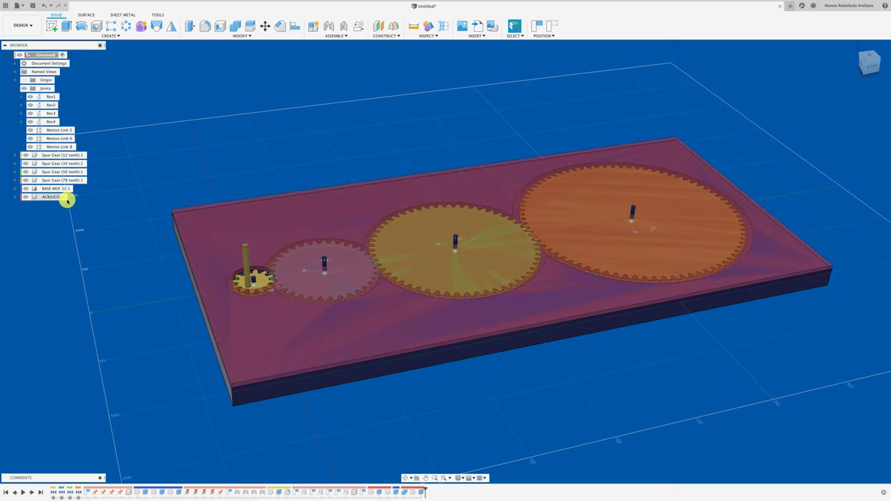
Step: Colour the gears with translucent plastic appearances, including yellow on the small pinion
{"action": "key", "text": "a"}
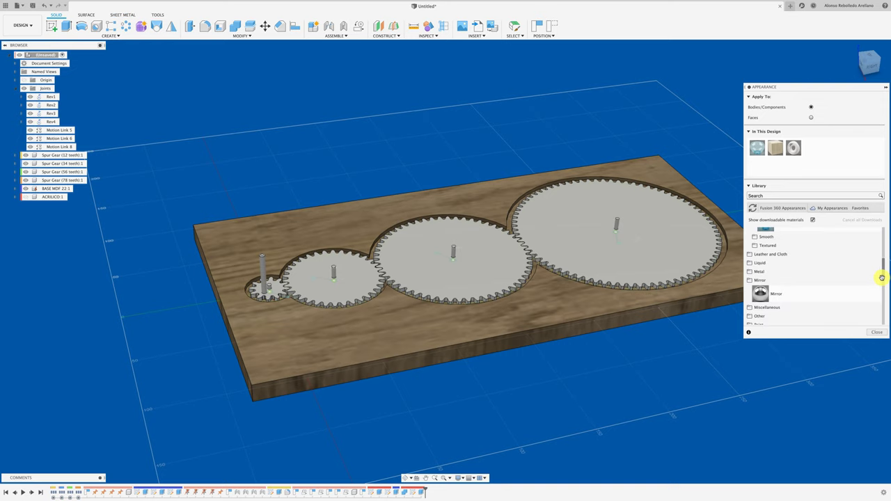
{"action": "scroll", "coordinate": [801, 296], "scroll_direction": "down", "scroll_amount": 3}
{"action": "mouse_move", "coordinate": [766, 293]}
{"action": "left_mouse_down"}
{"action": "mouse_move", "coordinate": [616, 237]}
{"action": "mouse_move", "coordinate": [487, 265]}
{"action": "left_mouse_up"}
{"action": "left_click_drag", "start_coordinate": [765, 238], "coordinate": [334, 279]}
{"action": "left_click_drag", "start_coordinate": [765, 275], "coordinate": [275, 289]}
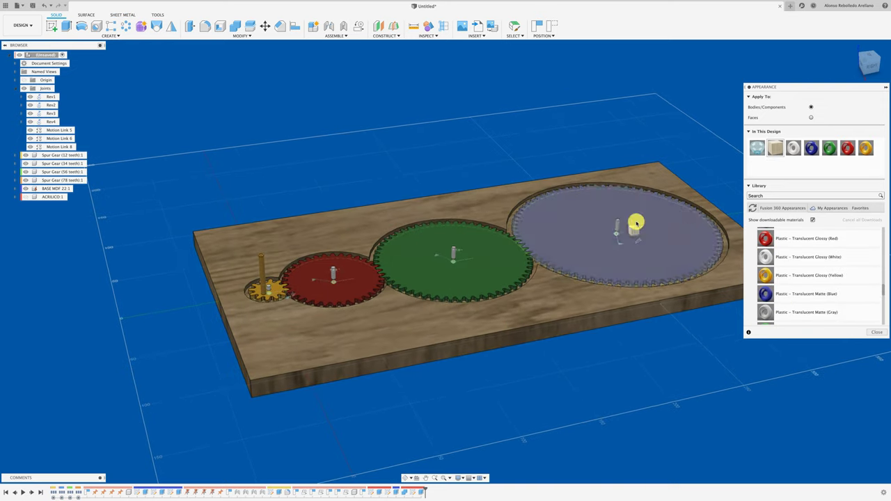
{"action": "key", "text": "Escape"}
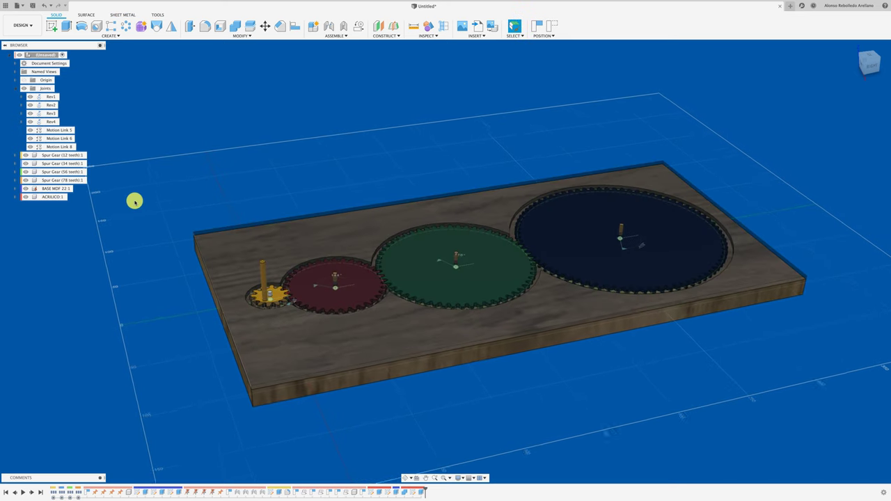
Step: Play the gear train animation, then start a sketch on the plate's top face
{"action": "left_click", "coordinate": [46, 96]}
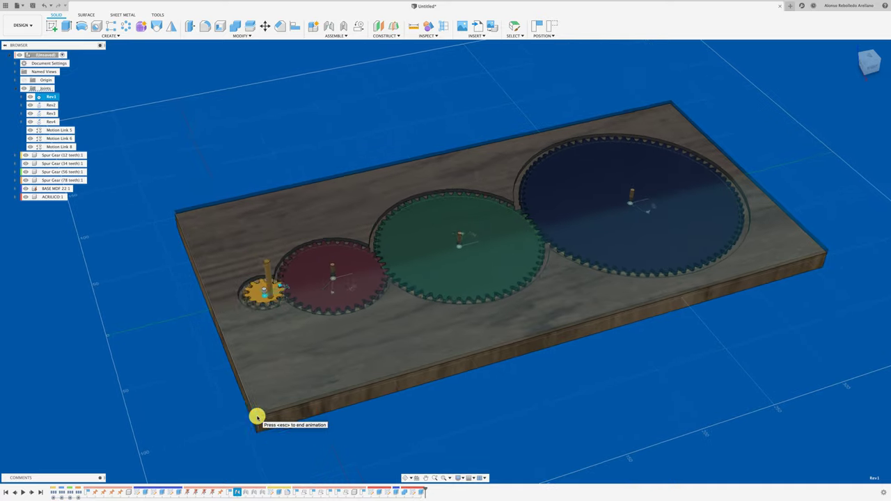
{"action": "left_click", "coordinate": [50, 26]}
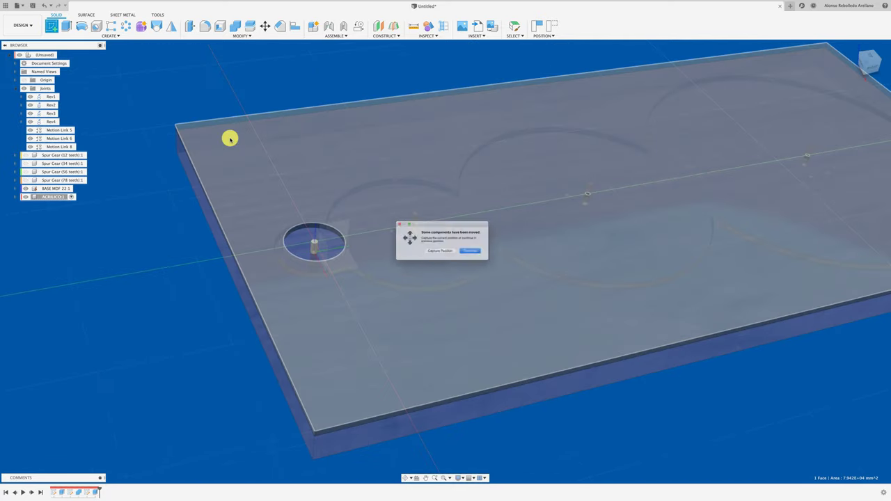
{"action": "left_click", "coordinate": [229, 137]}
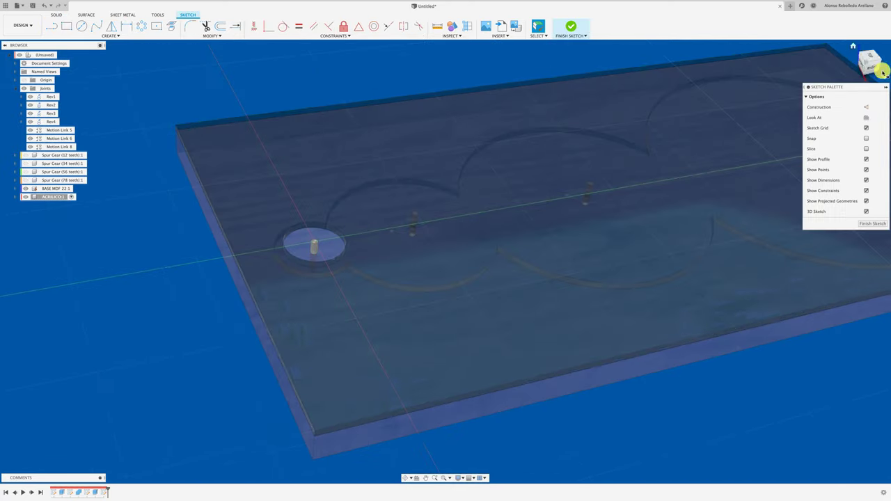
Step: Sketch a bolt-hole circle near the corner and make the diagonal corner lines construction geometry
{"action": "left_click", "coordinate": [83, 28]}
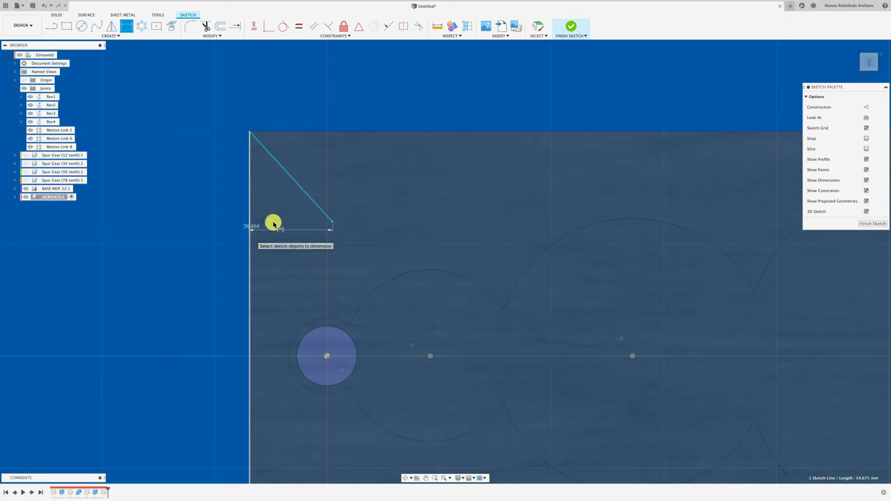
{"action": "left_click", "coordinate": [83, 28]}
{"action": "left_click", "coordinate": [266, 148]}
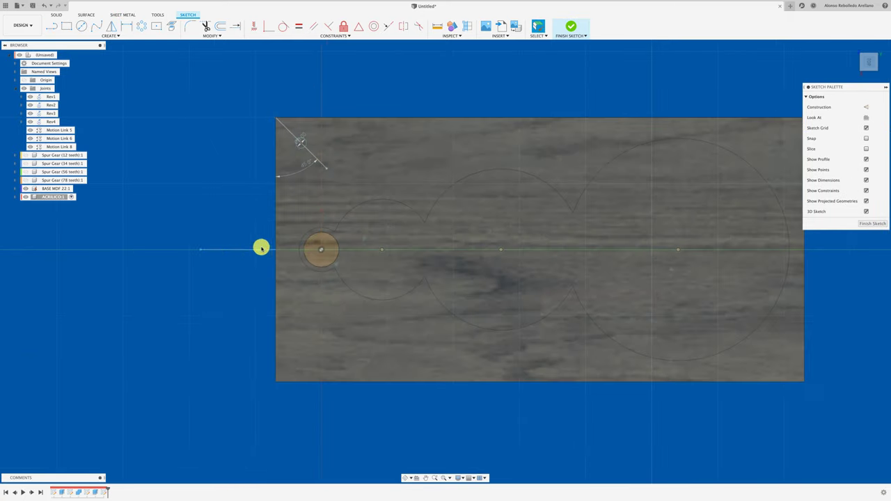
{"action": "left_click", "coordinate": [261, 248]}
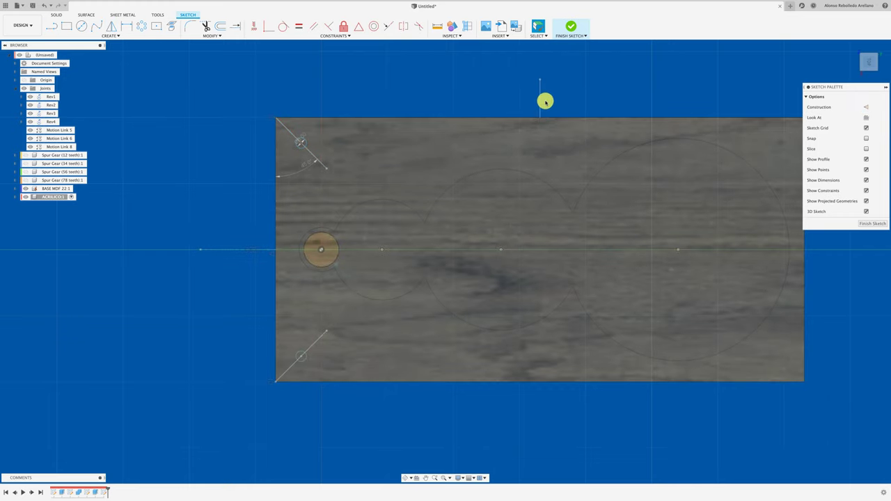
{"action": "left_click", "coordinate": [865, 106]}
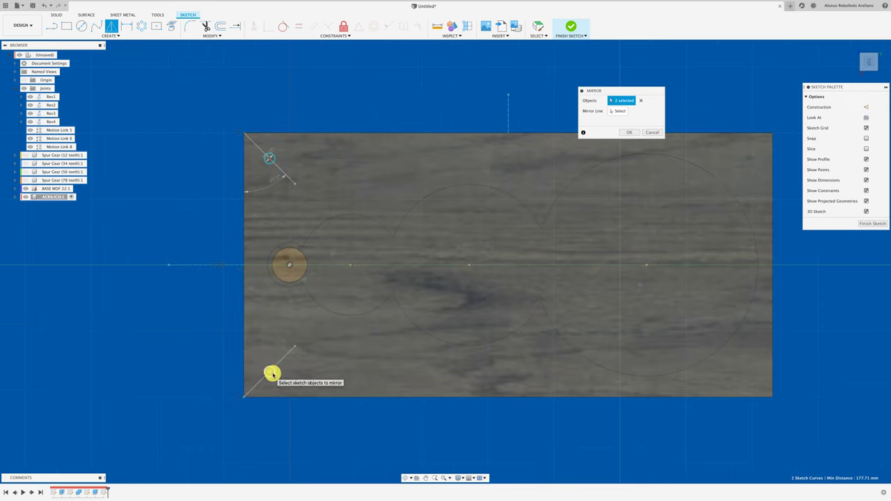
{"action": "left_click", "coordinate": [653, 132]}
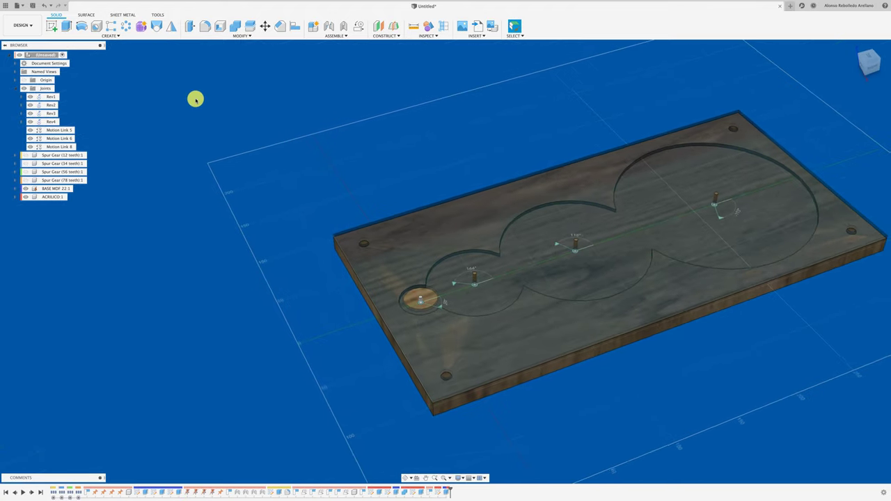
Step: Find the M8 × 30 mm stainless steel button head screw in the McMaster-Carr catalogue
{"action": "left_click", "coordinate": [478, 26]}
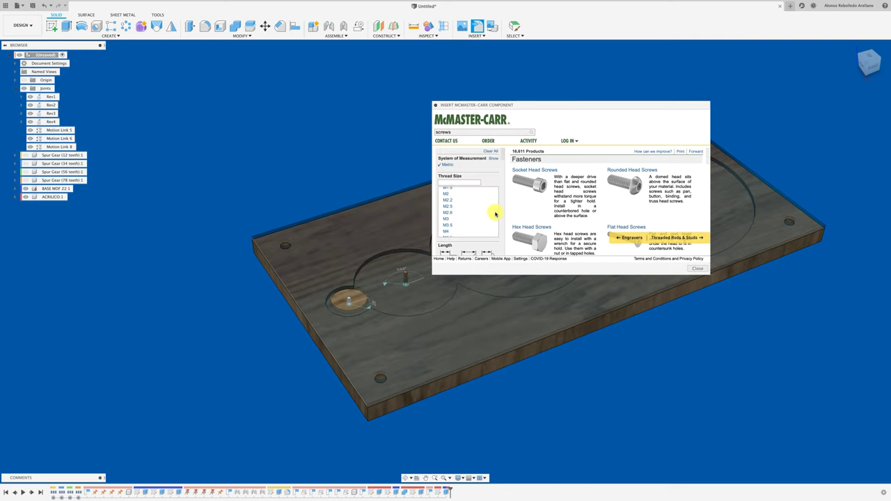
{"action": "left_click", "coordinate": [453, 218]}
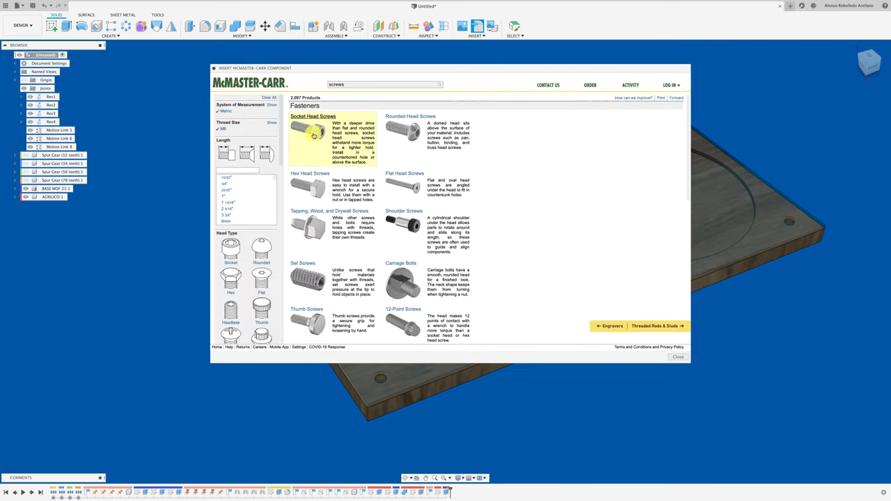
{"action": "left_click", "coordinate": [313, 135]}
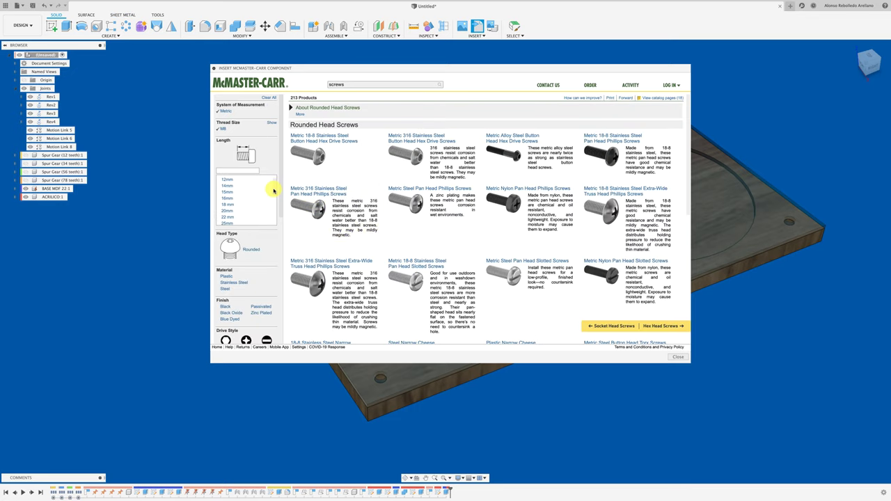
{"action": "left_click", "coordinate": [227, 216]}
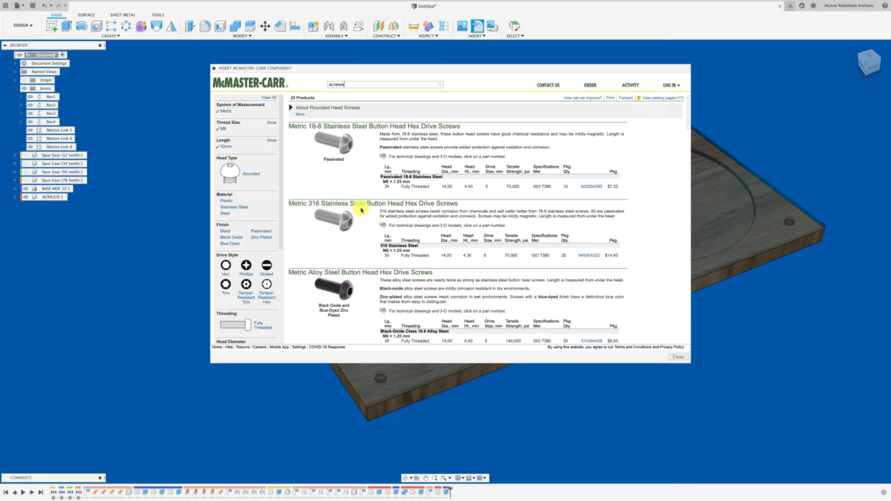
{"action": "left_click", "coordinate": [591, 186]}
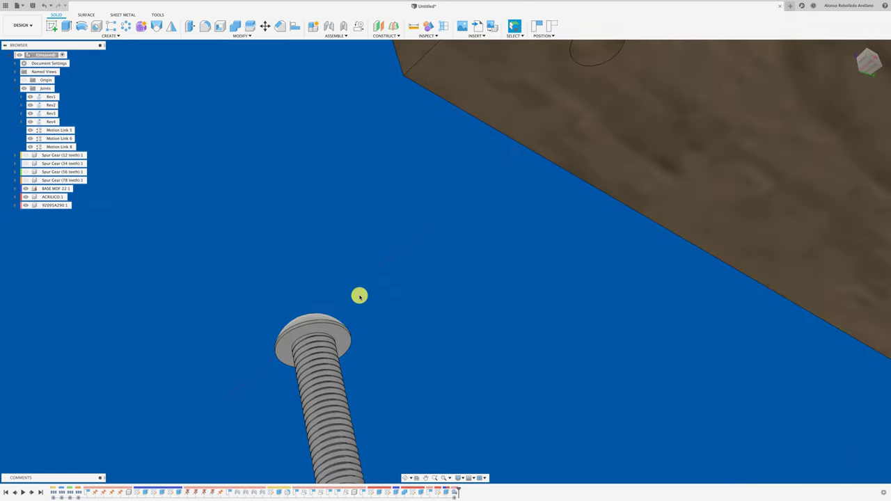
Step: Joint the first screw into a plate hole
{"action": "key", "text": "j"}
{"action": "left_click", "coordinate": [338, 328]}
{"action": "left_click", "coordinate": [494, 274]}
{"action": "left_click", "coordinate": [249, 95]}
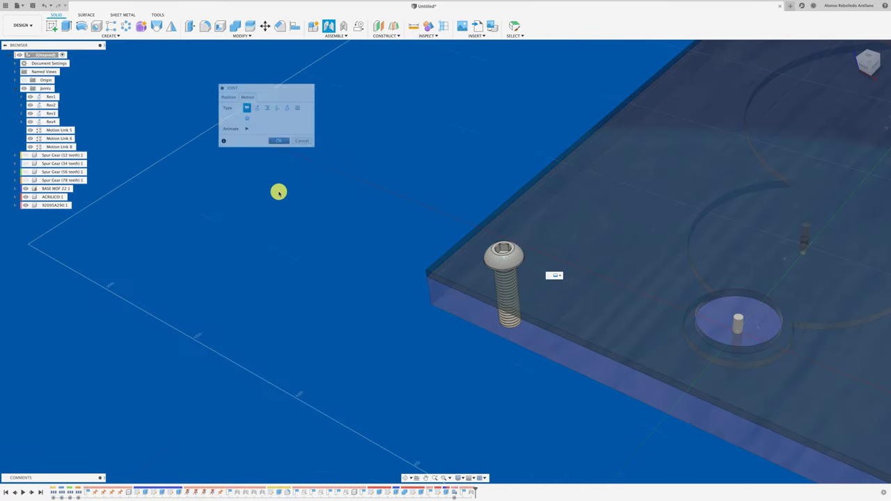
{"action": "left_click", "coordinate": [60, 213]}
Step: Paste a second screw copy, move it 200 mm along X, and joint it into a corner hole
{"action": "key", "text": "ctrl+c"}
{"action": "key", "text": "ctrl+v"}
{"action": "left_click_drag", "start_coordinate": [408, 272], "coordinate": [645, 399]}
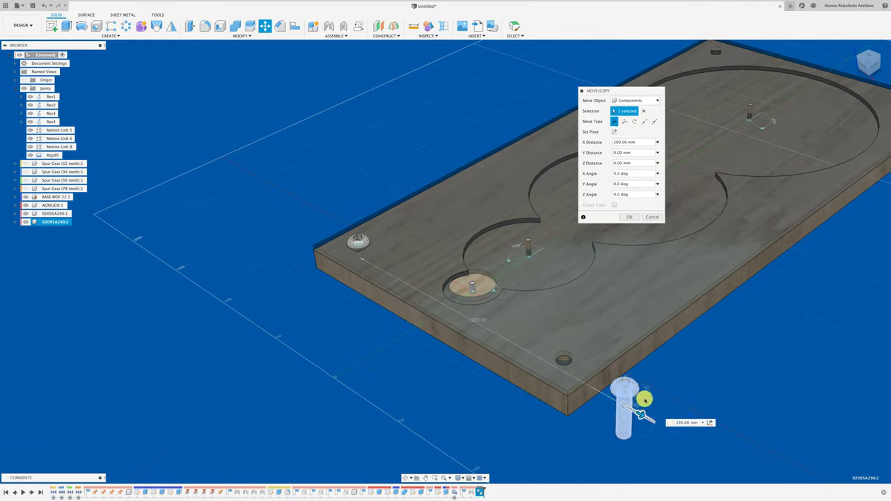
{"action": "key", "text": "Return"}
{"action": "key", "text": "j"}
{"action": "left_click", "coordinate": [606, 207]}
{"action": "left_click", "coordinate": [584, 229]}
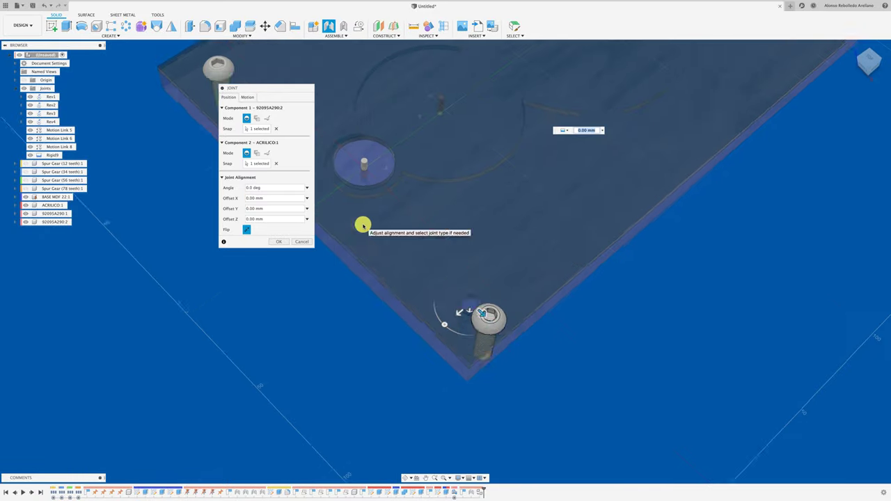
{"action": "key", "text": "Return"}
Step: Copy a third screw and joint its head into another plate hole
{"action": "left_click", "coordinate": [60, 229]}
{"action": "key", "text": "ctrl+c"}
{"action": "key", "text": "ctrl+v"}
{"action": "key", "text": "Return"}
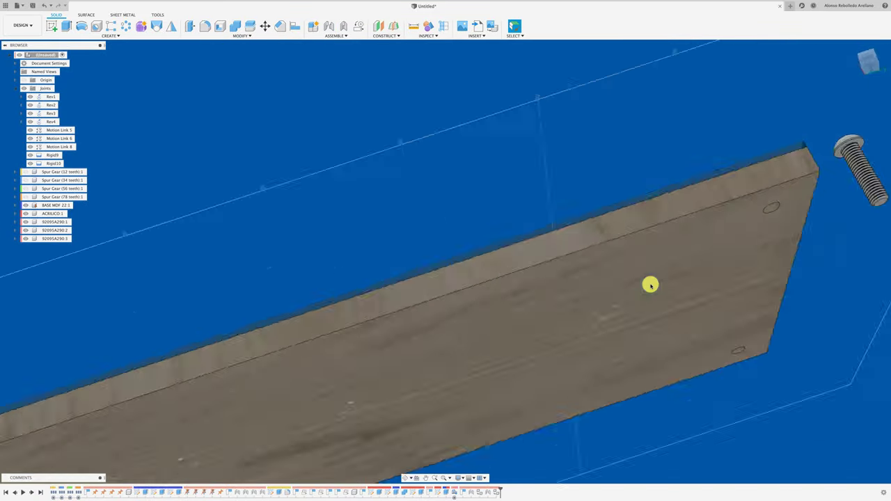
{"action": "key", "text": "j"}
{"action": "left_click", "coordinate": [587, 149]}
{"action": "left_click", "coordinate": [547, 183]}
{"action": "left_click", "coordinate": [318, 240]}
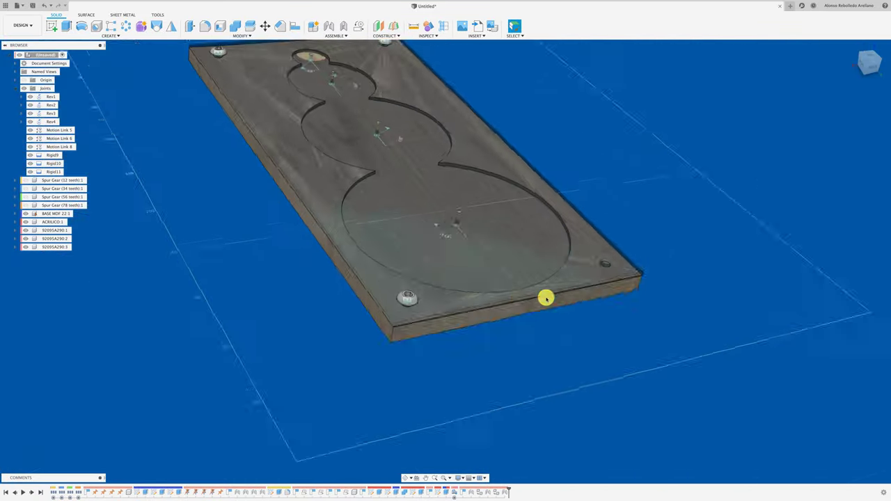
Step: Joint a fourth screw copy into the last corner hole, then bring up McMaster-Carr for hex nuts
{"action": "left_click", "coordinate": [60, 246]}
{"action": "key", "text": "ctrl+c"}
{"action": "key", "text": "ctrl+v"}
{"action": "key", "text": "Return"}
{"action": "key", "text": "j"}
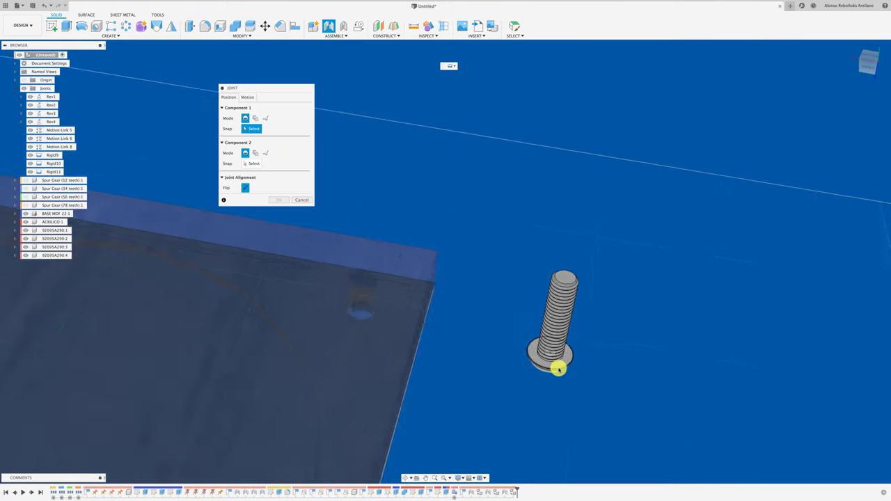
{"action": "left_click", "coordinate": [558, 369]}
{"action": "left_click", "coordinate": [453, 374]}
{"action": "key", "text": "Return"}
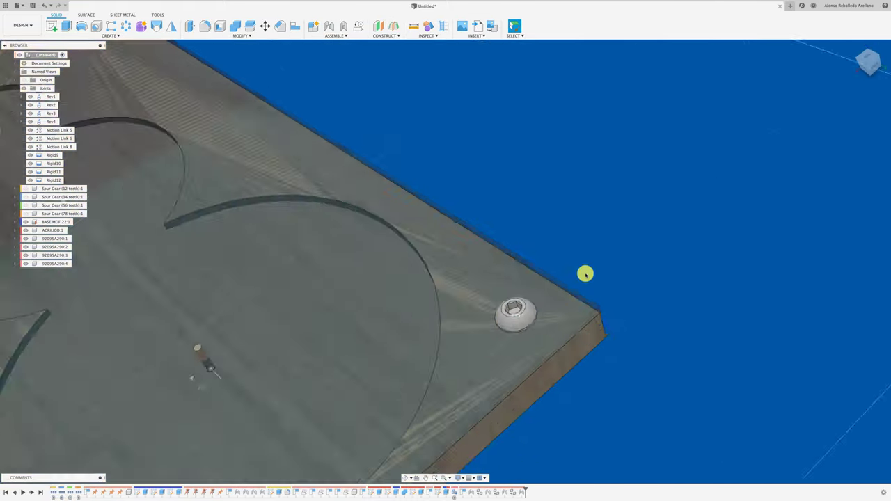
{"action": "left_click", "coordinate": [477, 27]}
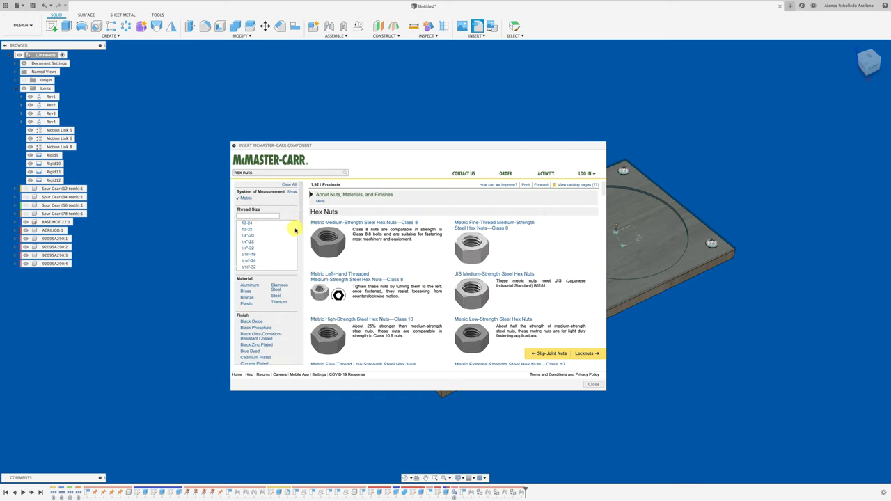
Step: Insert the M8 medium-strength steel hex nut and tilt it 80 degrees about X
{"action": "left_click", "coordinate": [260, 255]}
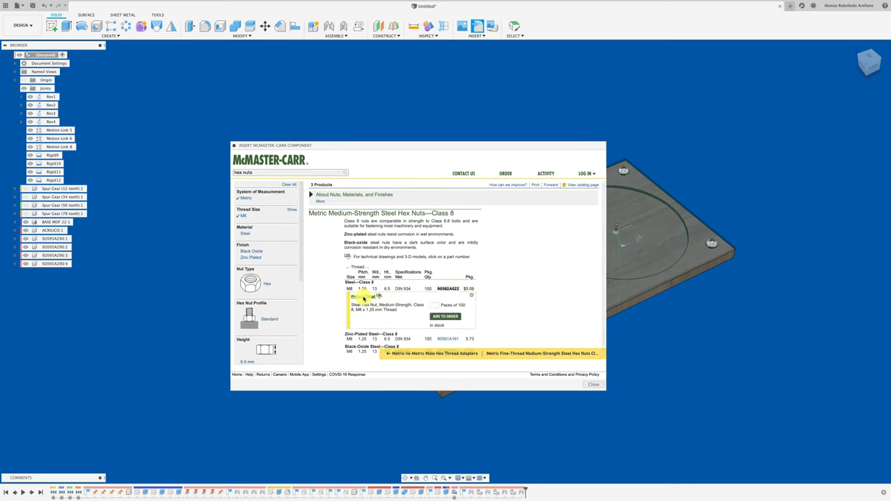
{"action": "left_click", "coordinate": [362, 297]}
{"action": "scroll", "coordinate": [522, 240], "scroll_direction": "down", "scroll_amount": 5}
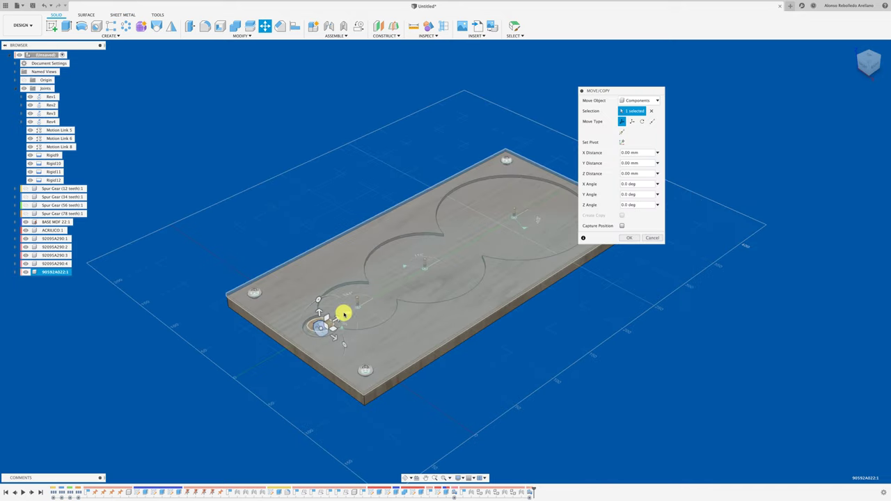
{"action": "left_click_drag", "start_coordinate": [342, 312], "coordinate": [290, 338]}
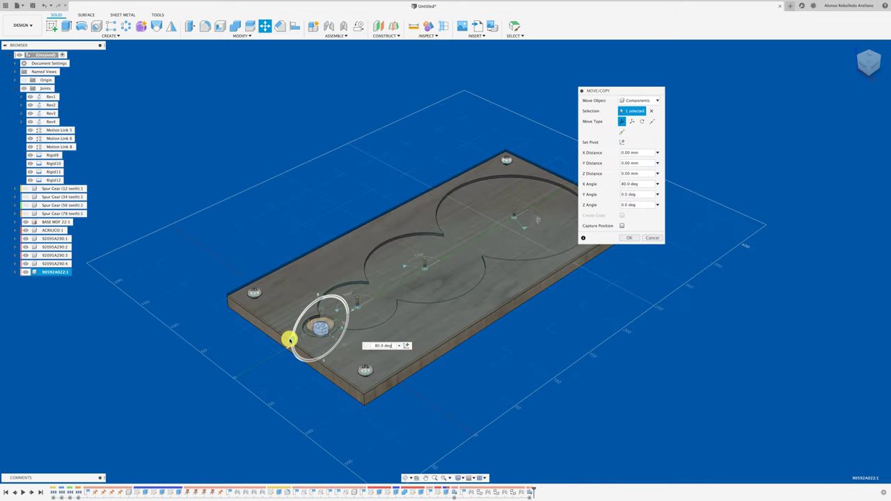
{"action": "key", "text": "Return"}
Step: Joint the first nut onto a screw end under the plate
{"action": "key", "text": "j"}
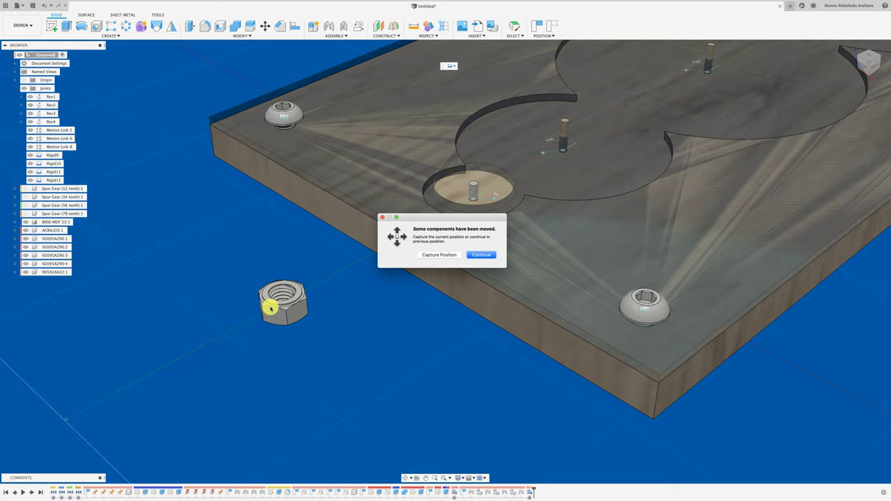
{"action": "key", "text": "Return"}
{"action": "left_click", "coordinate": [353, 314]}
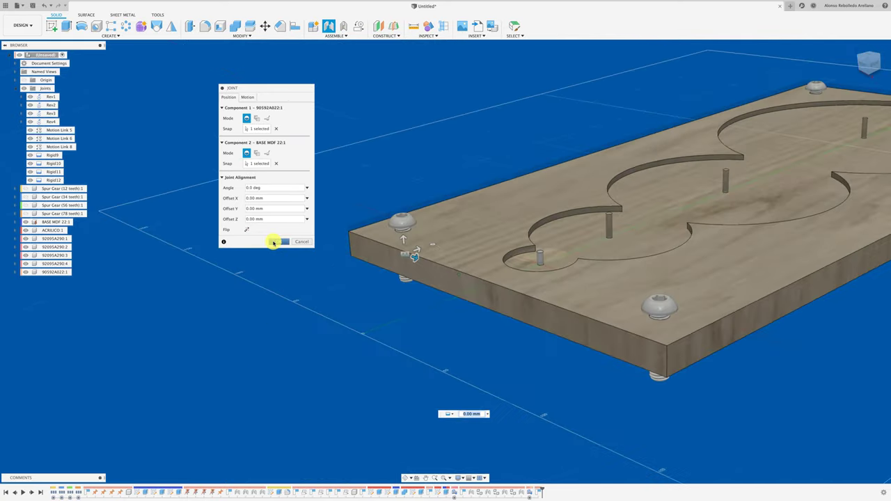
{"action": "left_click", "coordinate": [272, 240]}
Step: Paste a second nut and joint it onto another screw end
{"action": "key", "text": "ctrl+c"}
{"action": "key", "text": "ctrl+v"}
{"action": "key", "text": "Return"}
{"action": "key", "text": "j"}
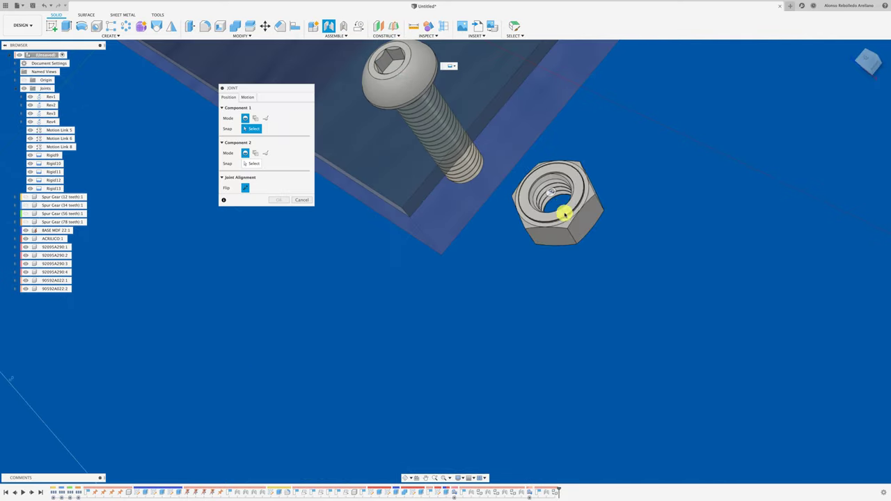
{"action": "left_click", "coordinate": [564, 213]}
{"action": "left_click", "coordinate": [453, 378]}
{"action": "left_click", "coordinate": [279, 241]}
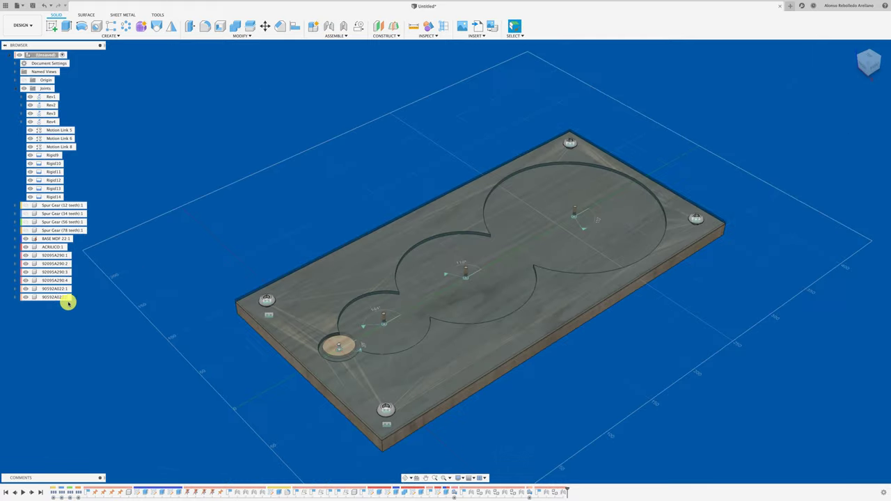
Step: Copy a third nut and joint it onto the screw end under a plate corner
{"action": "left_click", "coordinate": [65, 299]}
{"action": "key", "text": "ctrl+c"}
{"action": "key", "text": "ctrl+v"}
{"action": "left_click", "coordinate": [627, 220]}
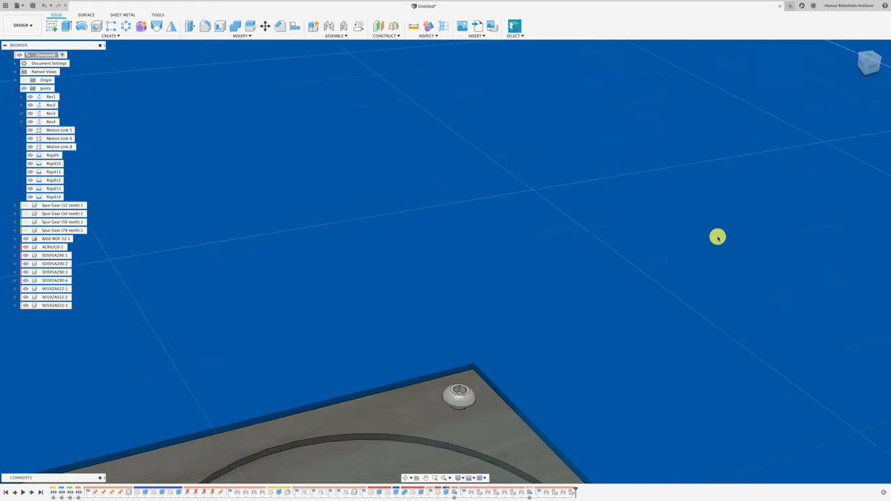
{"action": "key", "text": "j"}
{"action": "left_click", "coordinate": [783, 372]}
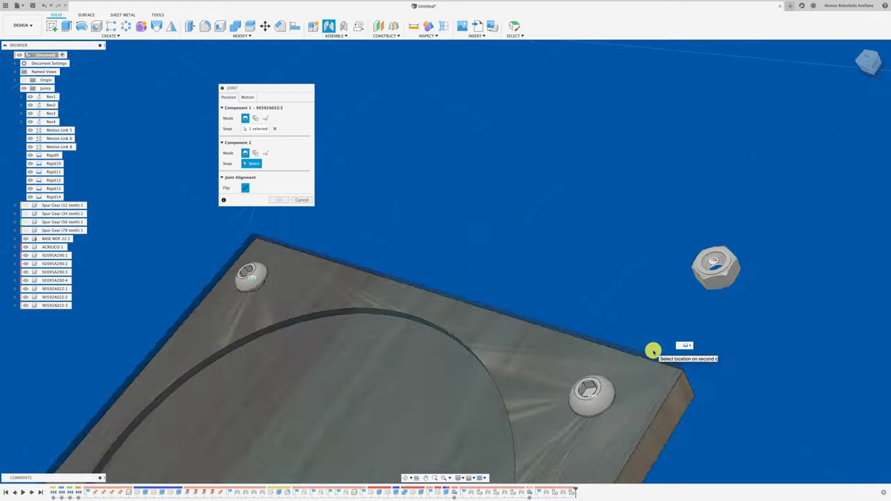
{"action": "left_click", "coordinate": [416, 223]}
{"action": "left_click", "coordinate": [281, 242]}
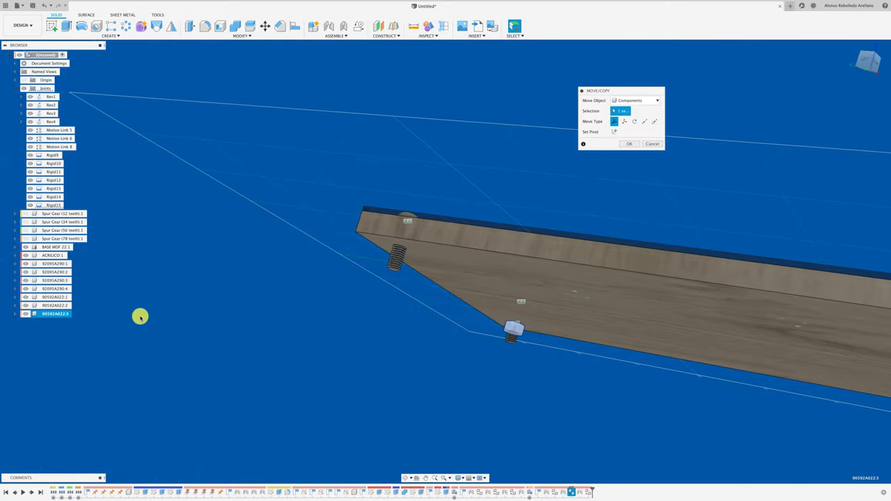
Step: Place a fourth nut and joint it onto the last screw end
{"action": "left_click_drag", "start_coordinate": [514, 329], "coordinate": [348, 239]}
{"action": "key", "text": "Return"}
{"action": "key", "text": "j"}
{"action": "left_click", "coordinate": [354, 299]}
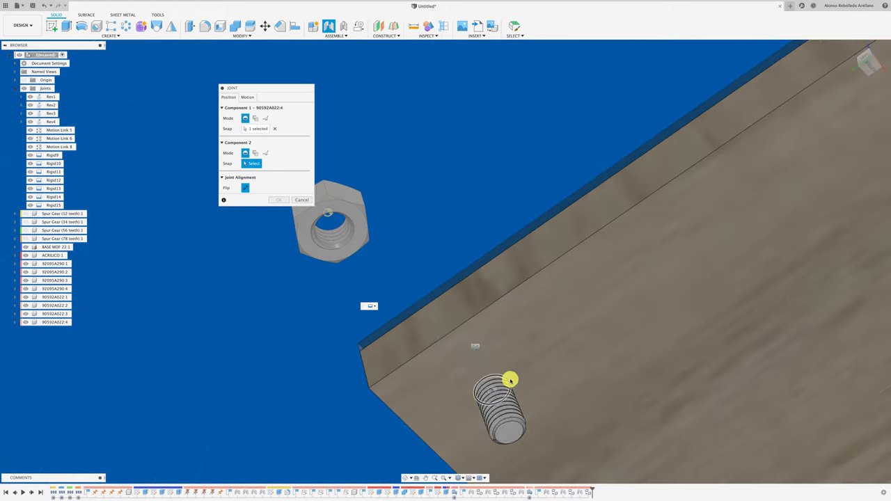
{"action": "left_click", "coordinate": [510, 380]}
{"action": "key", "text": "Return"}
Step: Fillet the plate's four corner edges at 25 mm and select the gear pocket outline edges
{"action": "key", "text": "f"}
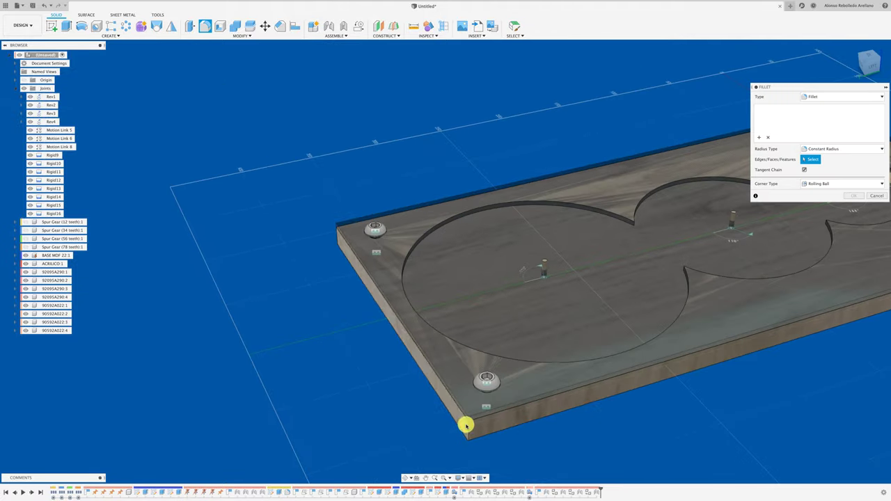
{"action": "scroll", "coordinate": [434, 412], "scroll_direction": "up", "scroll_amount": 2}
{"action": "left_click", "coordinate": [258, 119]}
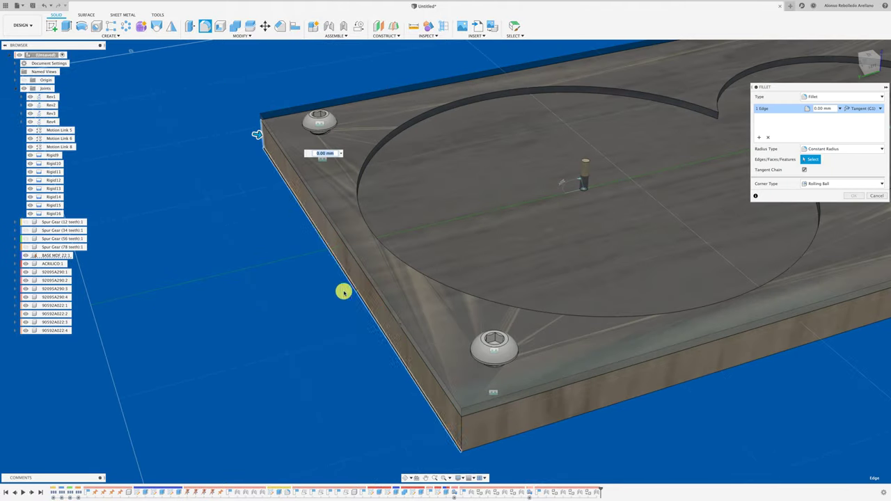
{"action": "scroll", "coordinate": [455, 417], "scroll_direction": "up", "scroll_amount": 3}
{"action": "left_click", "coordinate": [455, 417]}
{"action": "left_click", "coordinate": [274, 141]}
{"action": "scroll", "coordinate": [408, 299], "scroll_direction": "down", "scroll_amount": 4}
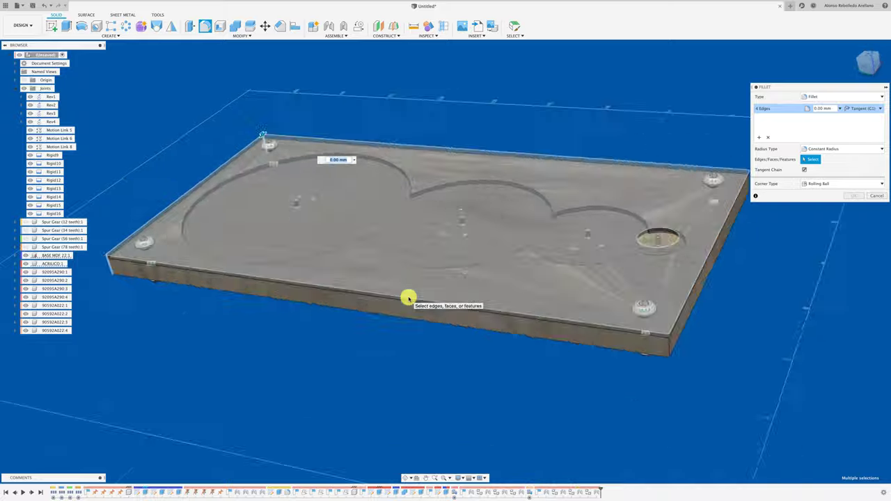
{"action": "left_click", "coordinate": [413, 403]}
{"action": "left_click", "coordinate": [413, 402]}
{"action": "middle_click_drag", "start_coordinate": [413, 402], "coordinate": [529, 282]}
{"action": "left_click", "coordinate": [500, 285]}
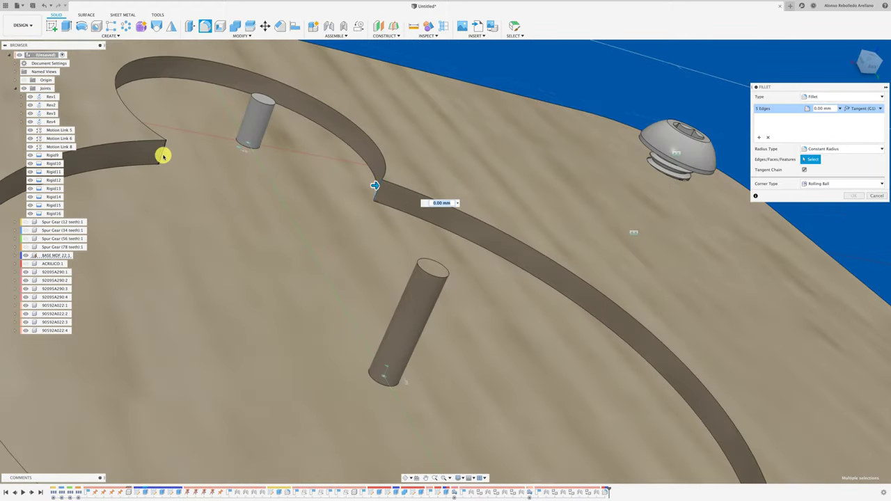
{"action": "left_click", "coordinate": [286, 180]}
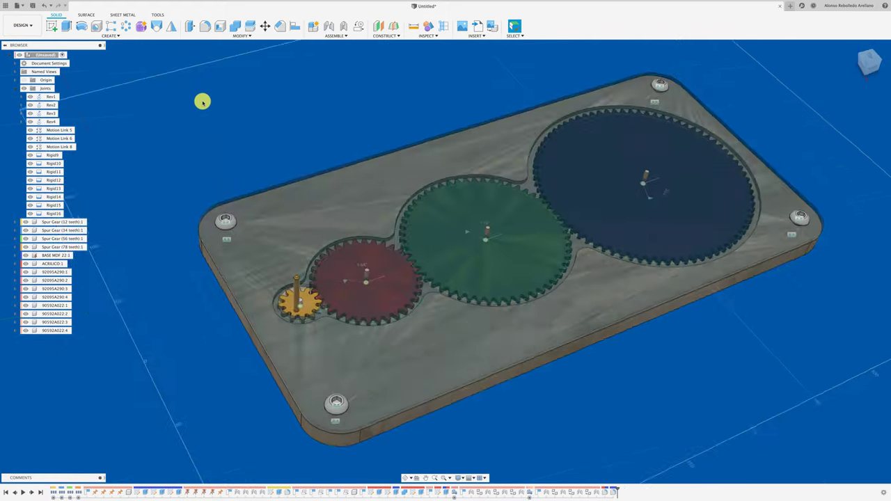
Step: Re-expand the Joints folder and animate the model from Rev1 to spin all four gears
{"action": "left_click", "coordinate": [19, 87]}
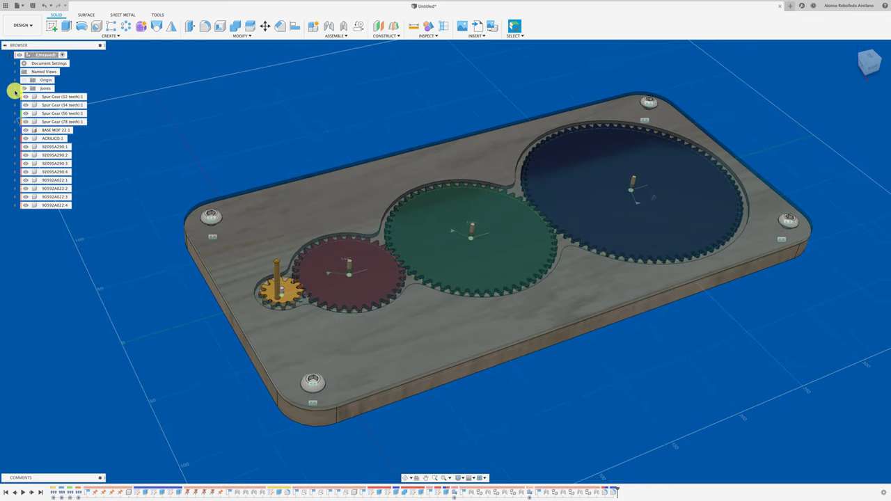
{"action": "left_click", "coordinate": [16, 88]}
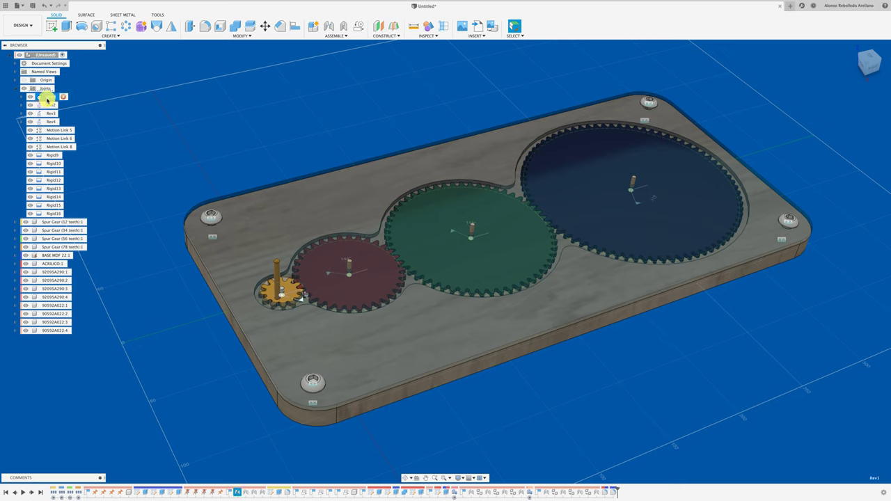
{"action": "right_click", "coordinate": [48, 99]}
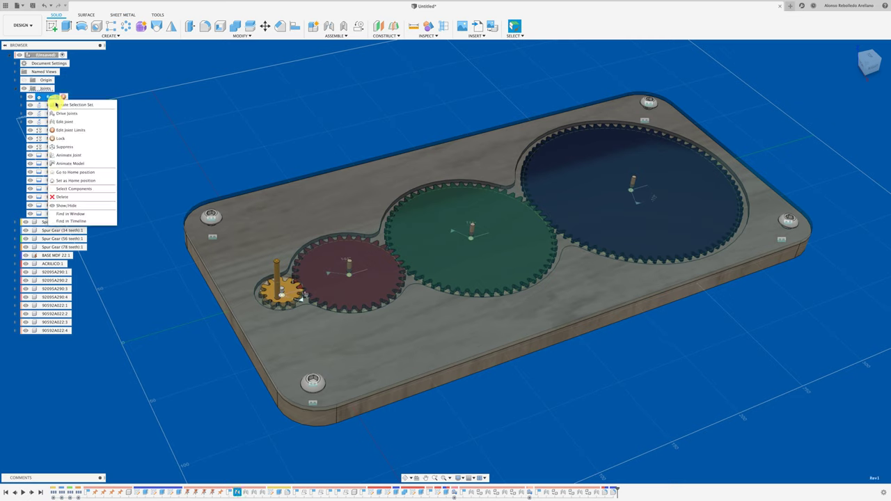
{"action": "left_click", "coordinate": [81, 164]}
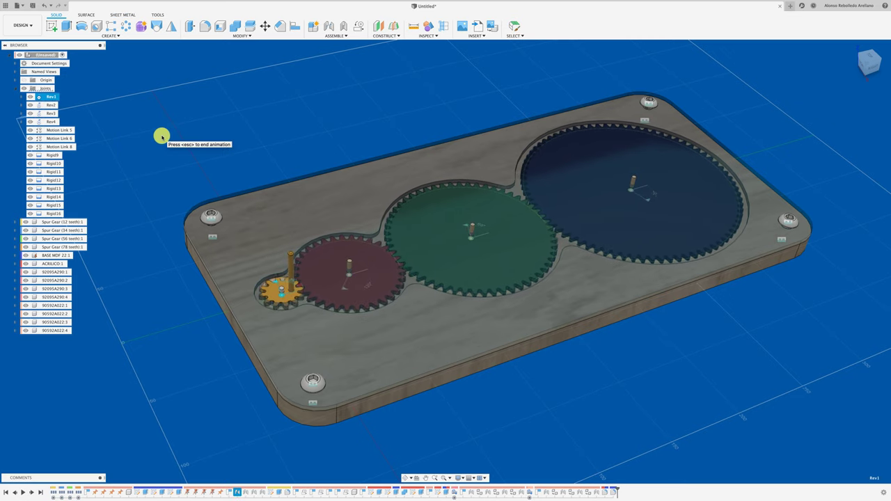